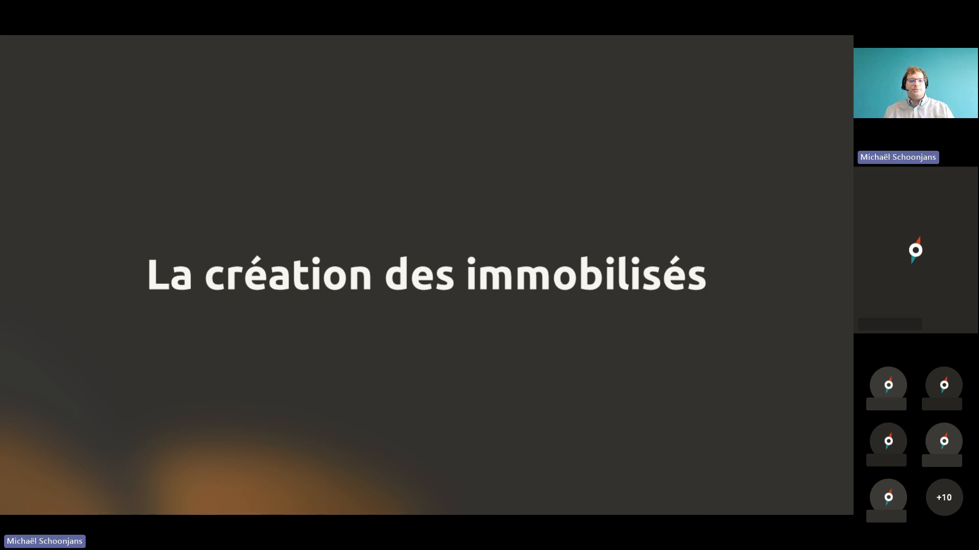
# Step: Switch to Mercator, enter the access code to unlock it, and open the program options
pyautogui.write('••••••')
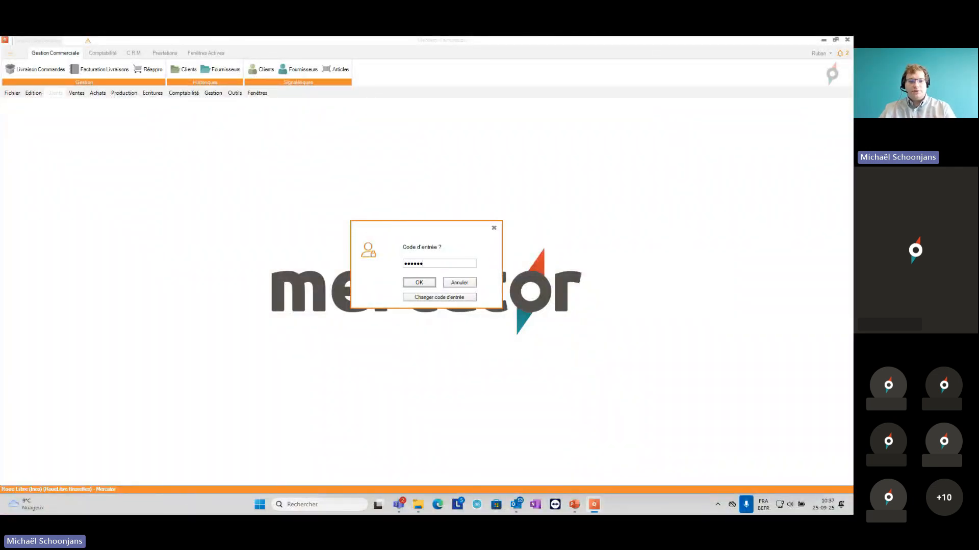
pyautogui.press('Return')
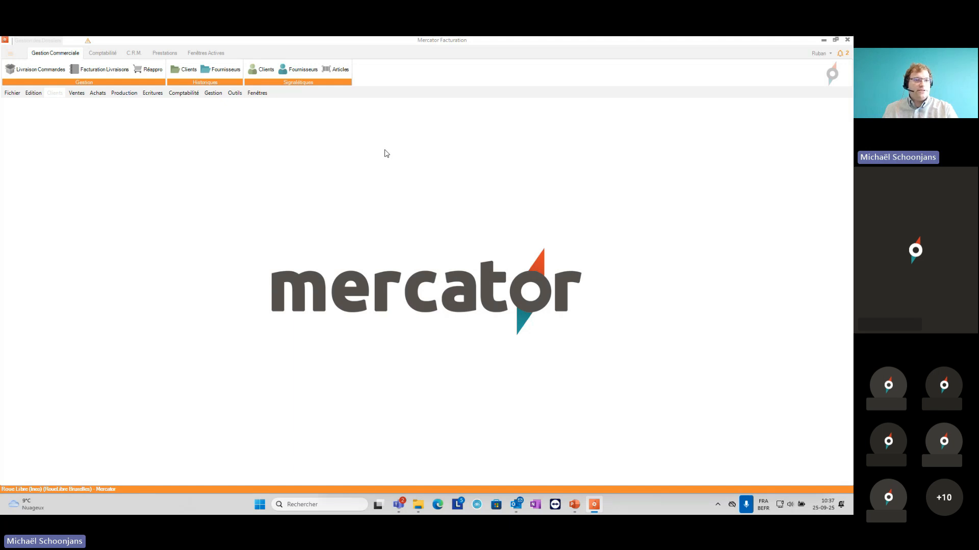
pyautogui.click(236, 94)
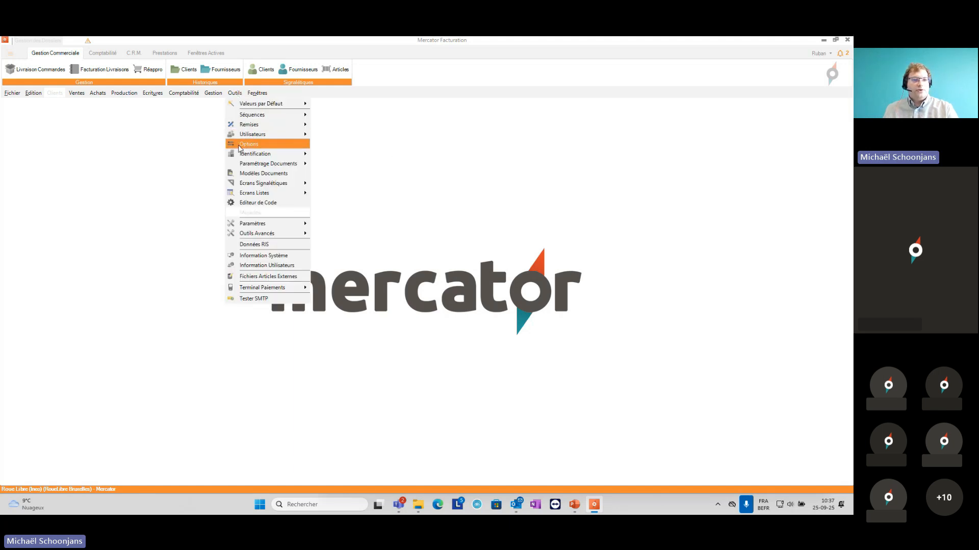
pyautogui.click(249, 144)
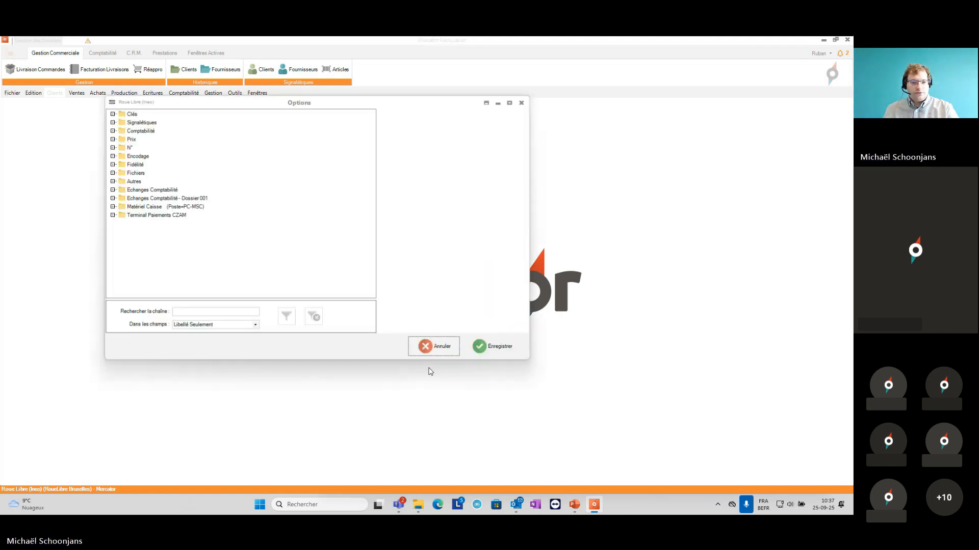
# Step: Search the options by ID for "cpa_amo"
pyautogui.click(232, 324)
pyautogui.click(230, 339)
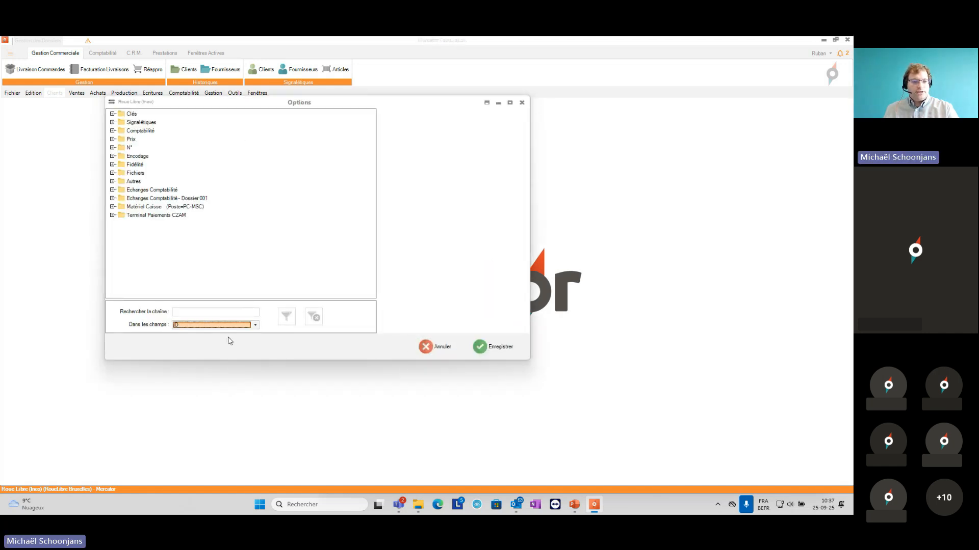
pyautogui.click(230, 313)
pyautogui.write('c')
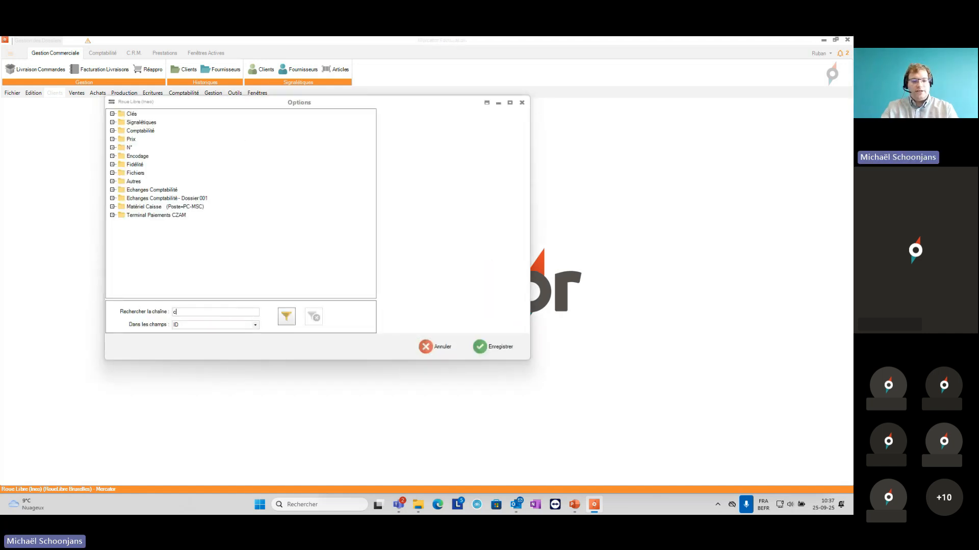
pyautogui.write('pa_amo')
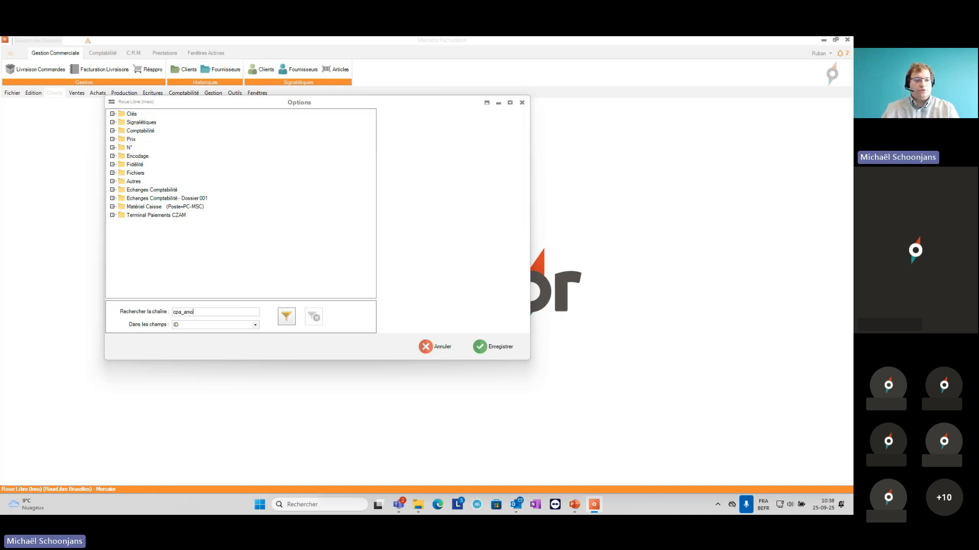
pyautogui.click(288, 319)
pyautogui.click(430, 288)
# Step: Correct the search string to "cpta_amo", filter the options to review the fixed-asset accounts, and close the options
pyautogui.click(180, 312)
pyautogui.press('BackSpace')
pyautogui.write('tb')
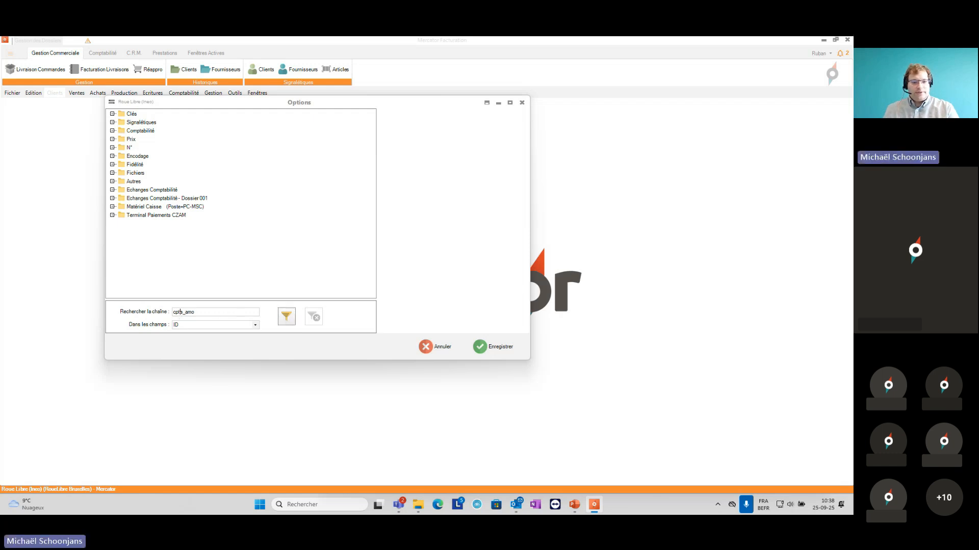
pyautogui.write('a')
pyautogui.click(287, 316)
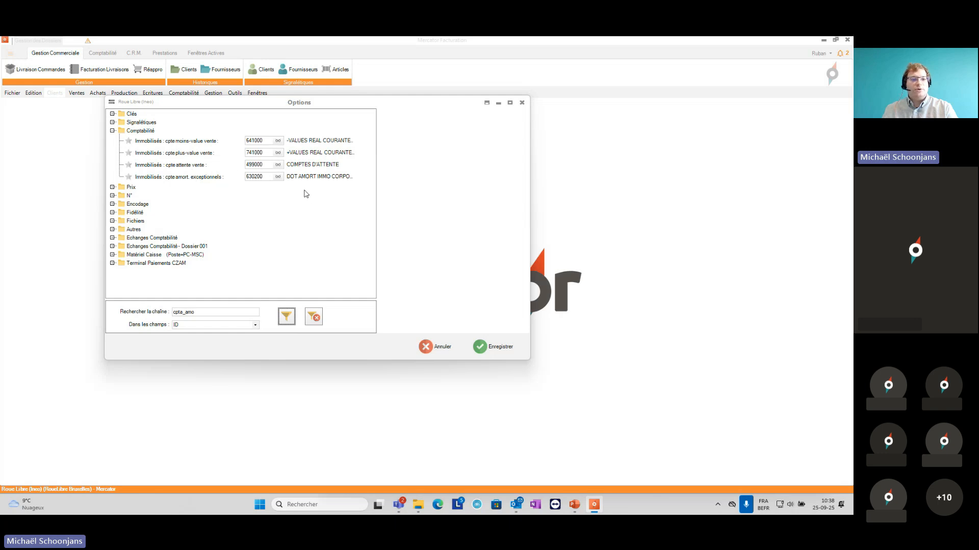
pyautogui.click(522, 103)
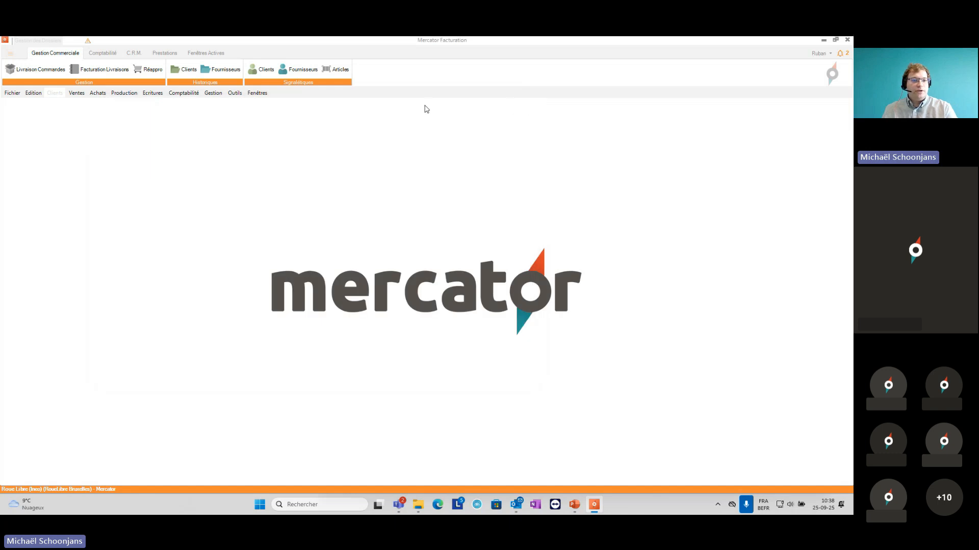
# Step: Open the fixed assets (Immobilisés) records and add a new asset named "Bureau"
pyautogui.click(256, 95)
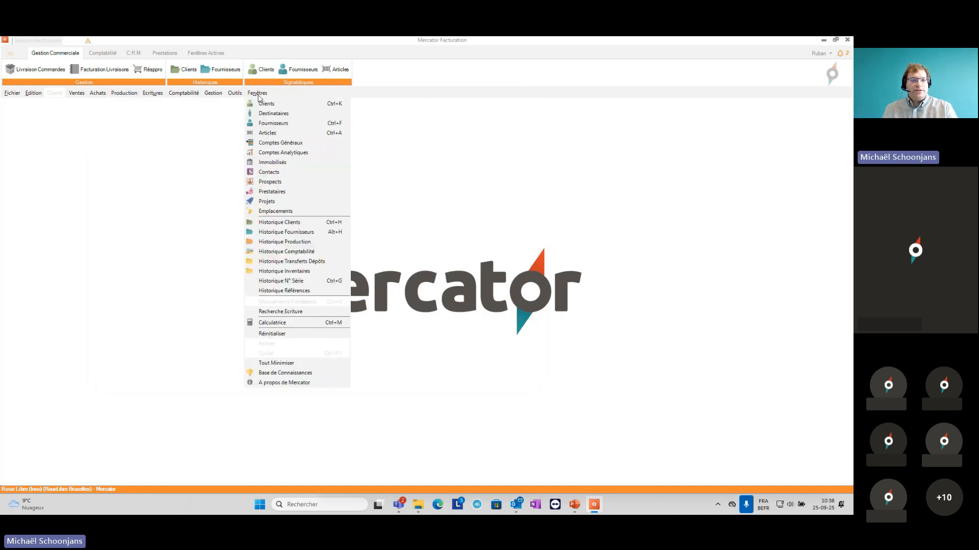
pyautogui.click(283, 163)
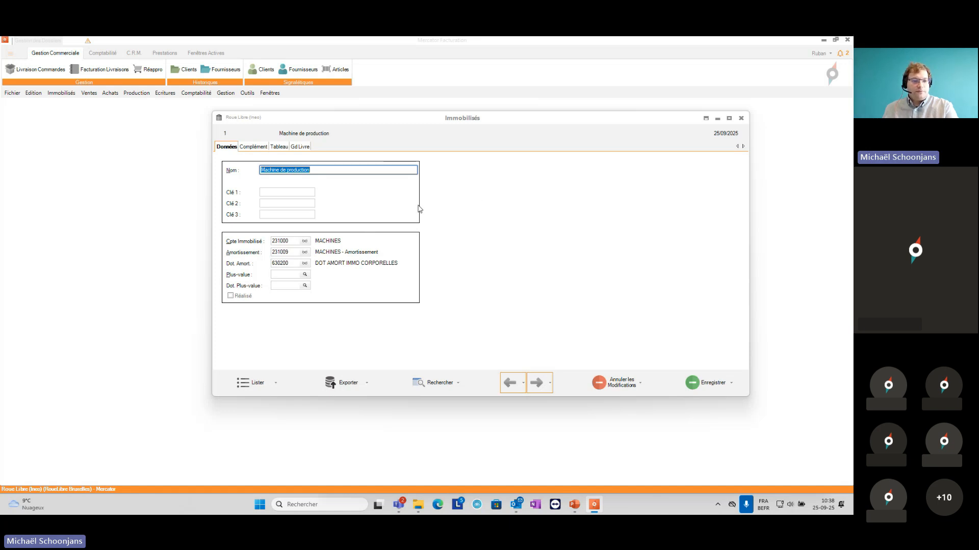
pyautogui.click(33, 93)
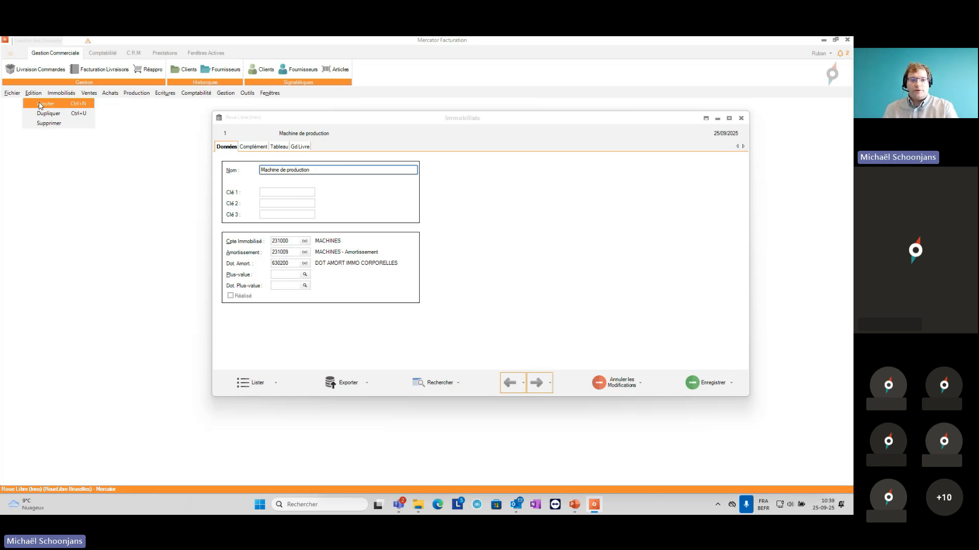
pyautogui.click(40, 104)
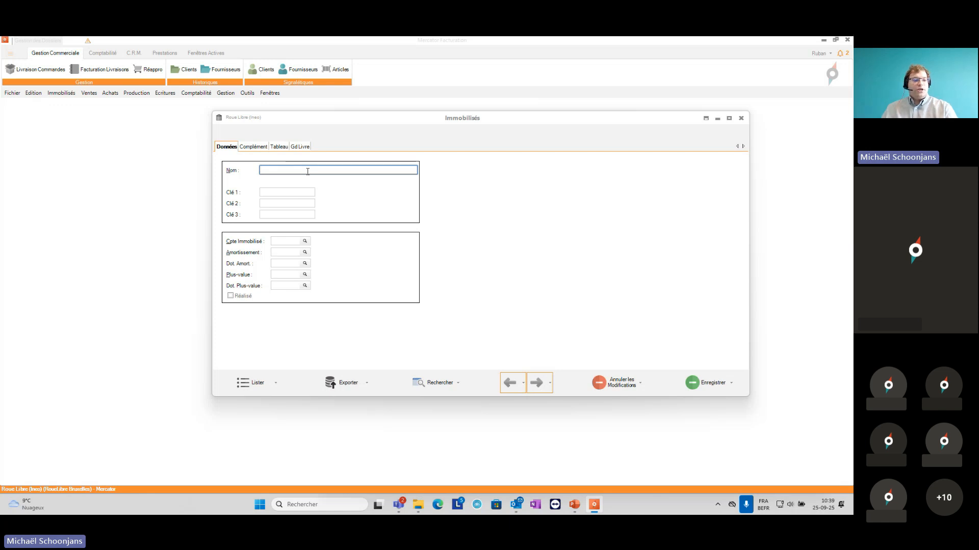
pyautogui.write('Bureau')
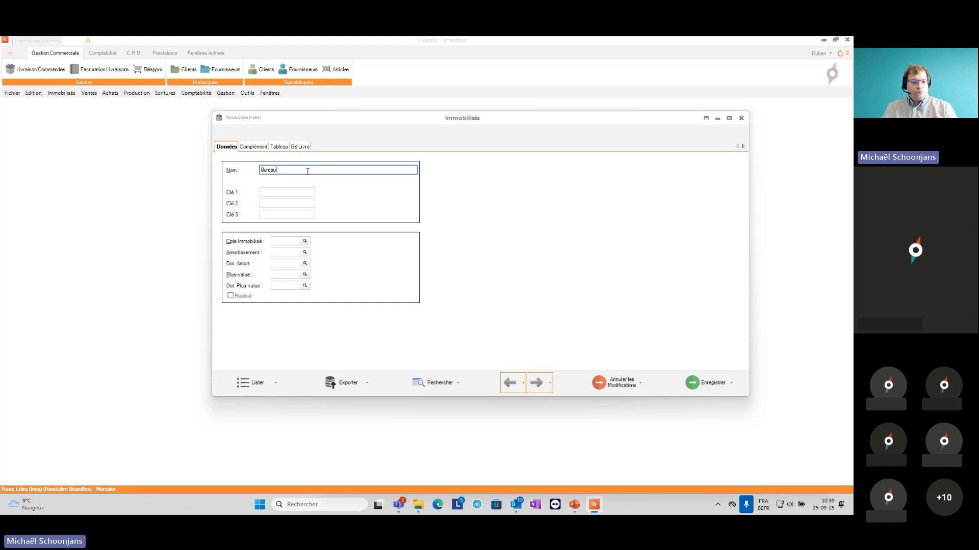
# Step: Leave the three keys empty and set the asset account to 240000 MOBILIER & MATERIEL, picked from the general accounts list
pyautogui.press('Tab')
pyautogui.press('Tab')
pyautogui.press('Tab')
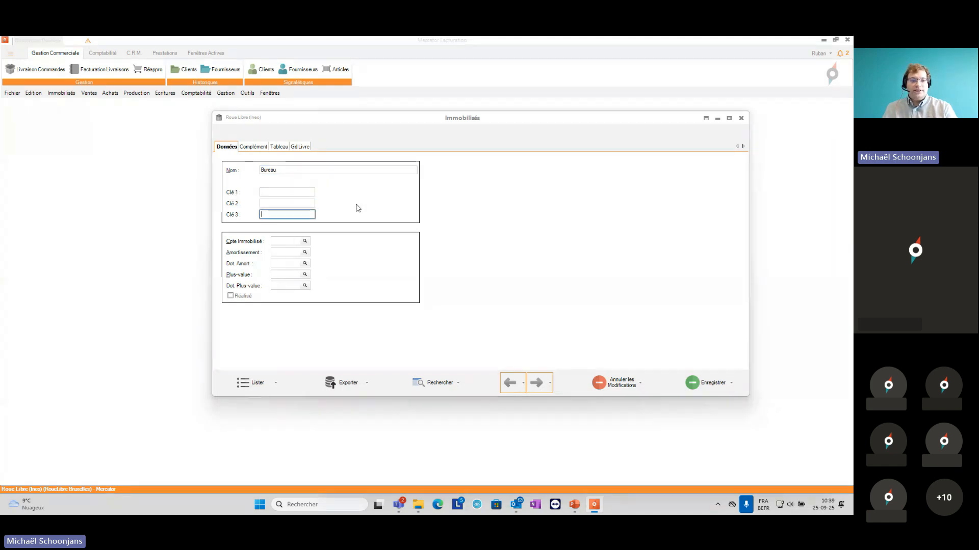
pyautogui.press('Tab')
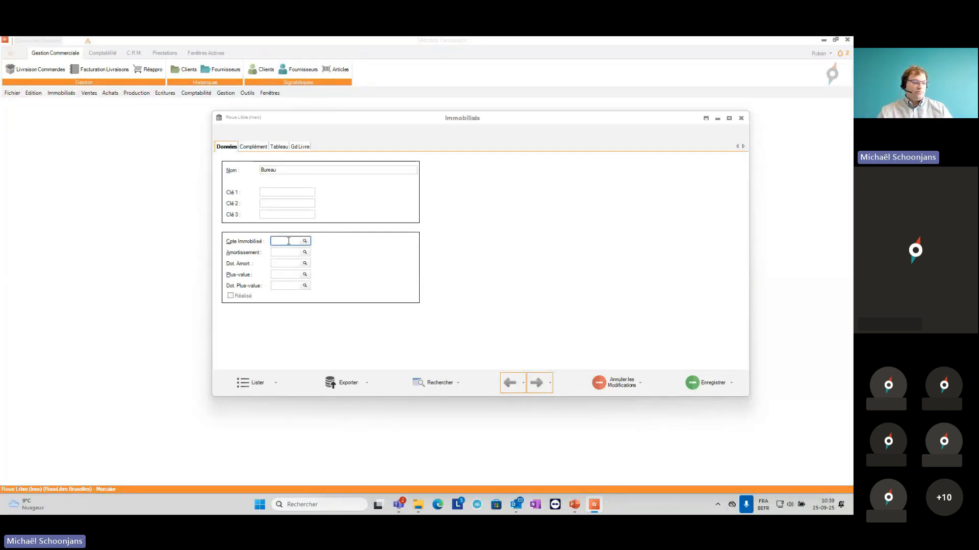
pyautogui.write('24')
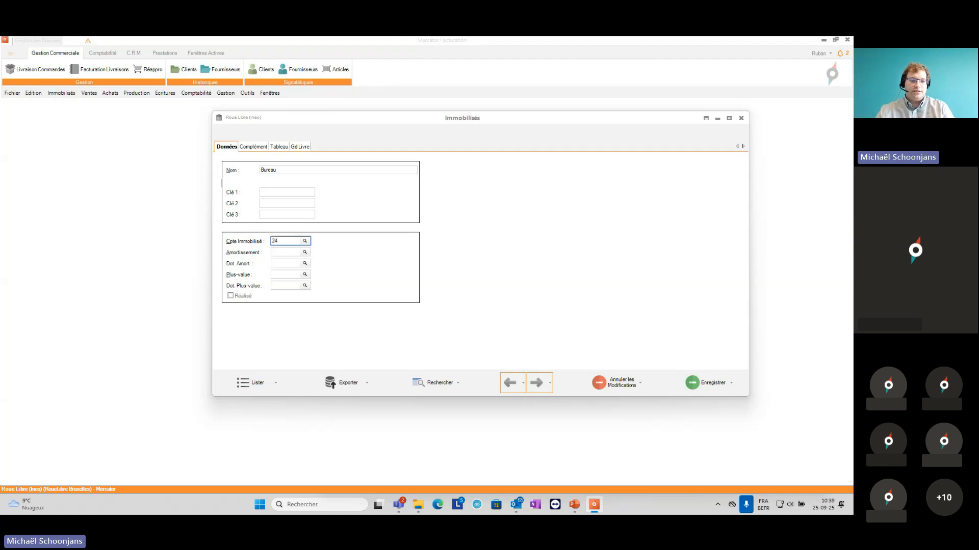
pyautogui.write('0000')
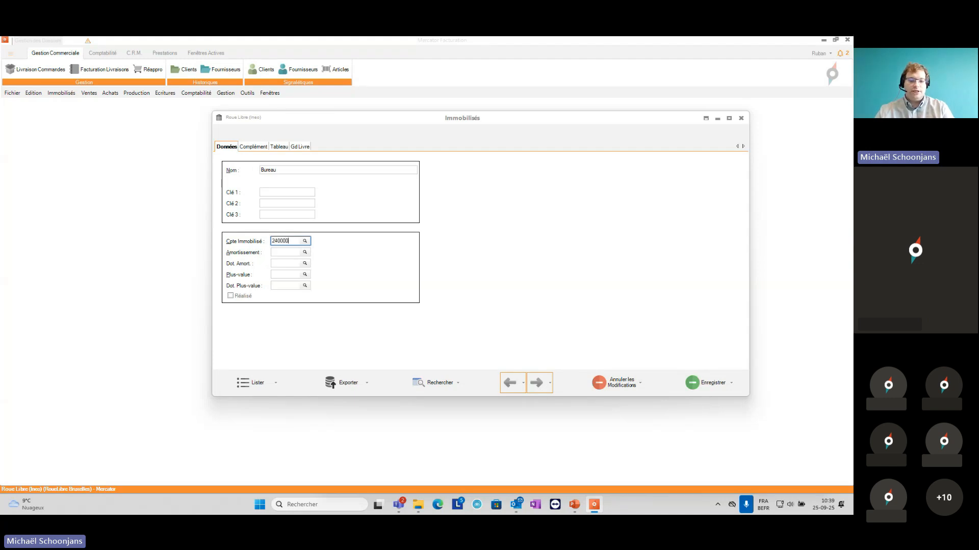
pyautogui.press('BackSpace')
pyautogui.press('BackSpace')
pyautogui.press('Tab')
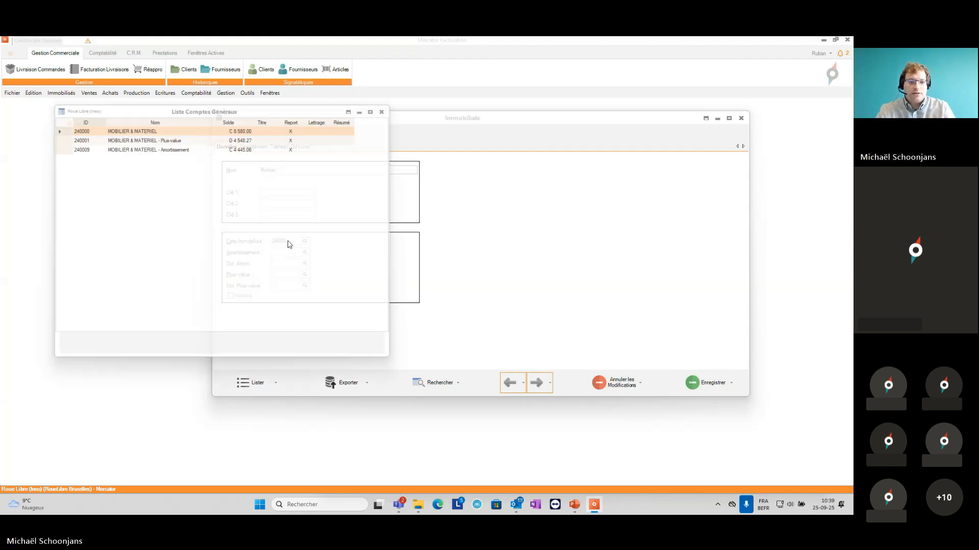
pyautogui.press('Return')
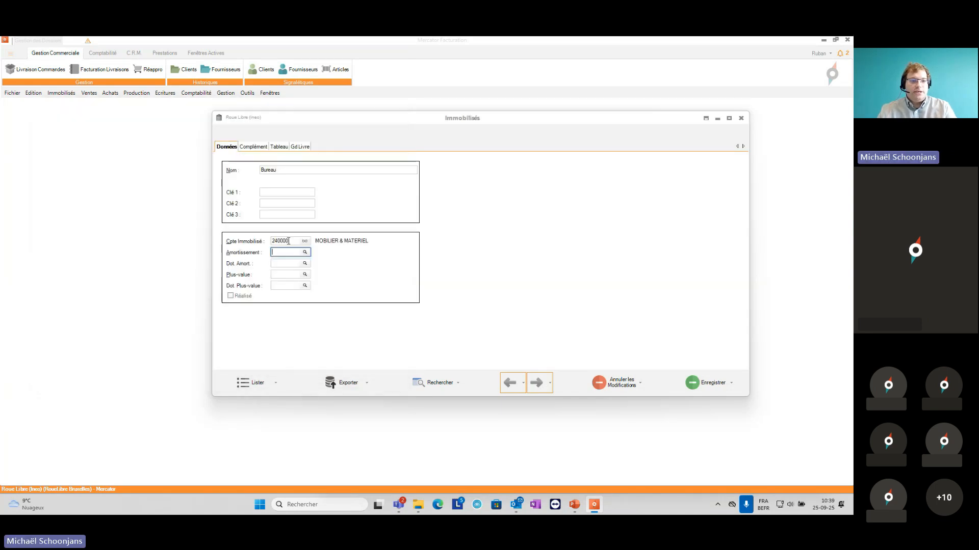
# Step: Set the asset's depreciation account to 240009 and its depreciation charge account (Dot. Amort.) to 630200
pyautogui.write('240009')
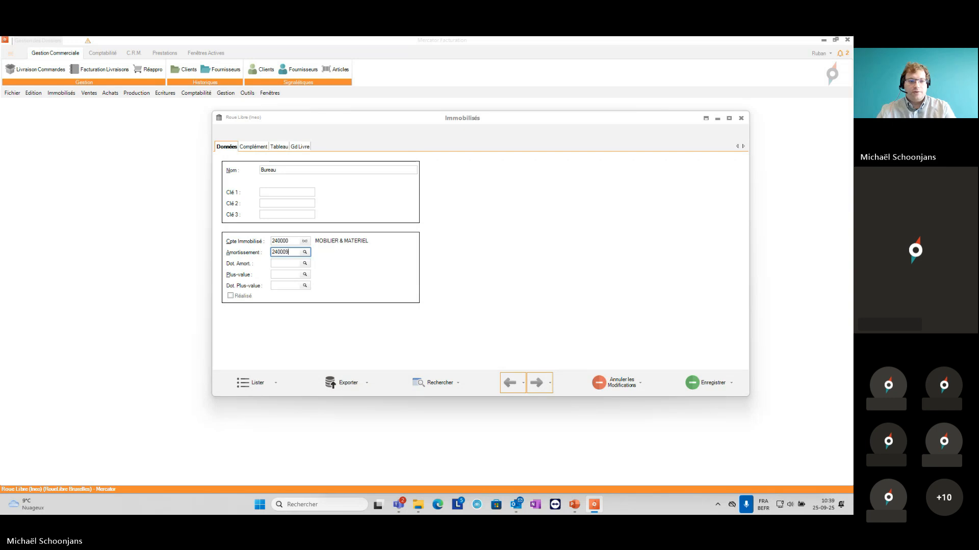
pyautogui.press('Tab')
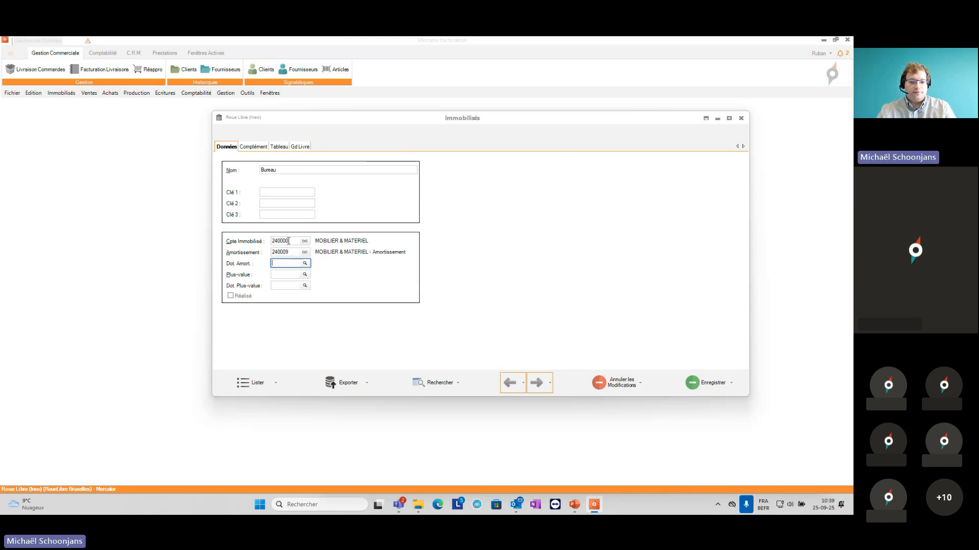
pyautogui.write('630200')
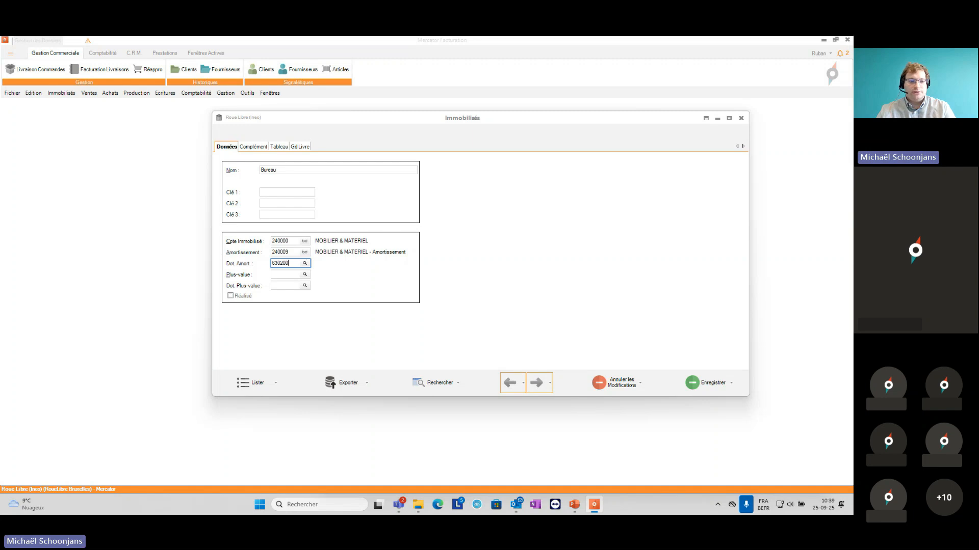
pyautogui.press('Tab')
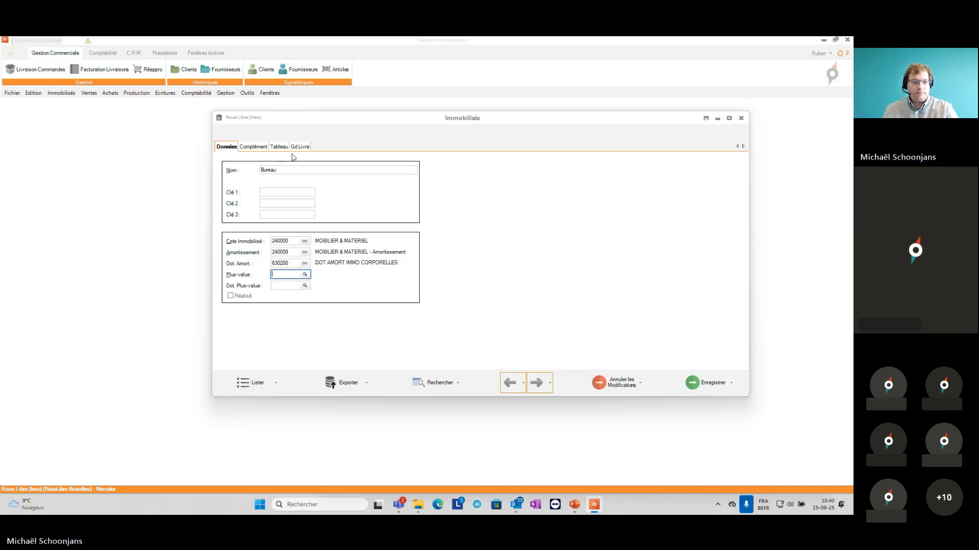
# Step: In the asset's depreciation table, set the acquisition value to 1000 and the acquisition date to 25/09/2025
pyautogui.click(253, 148)
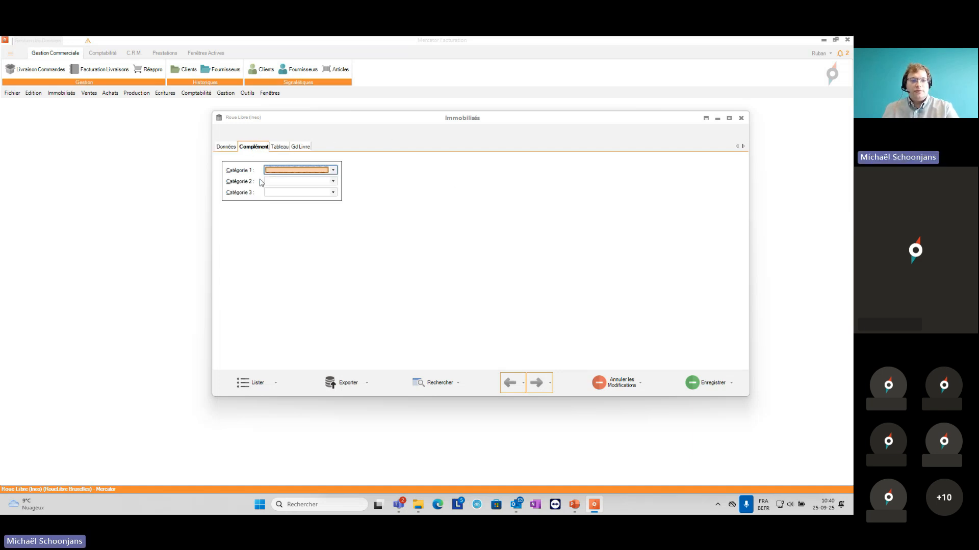
pyautogui.click(279, 148)
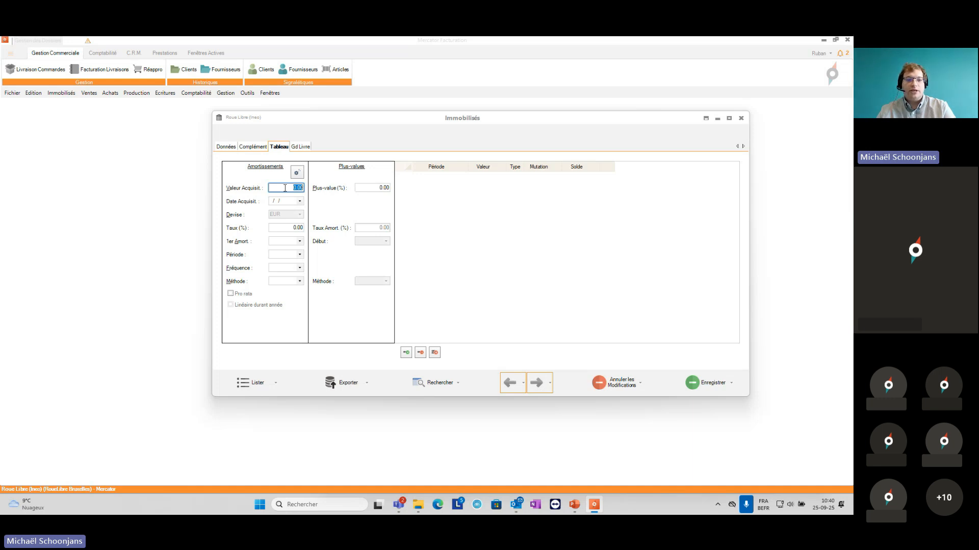
pyautogui.write('1 ')
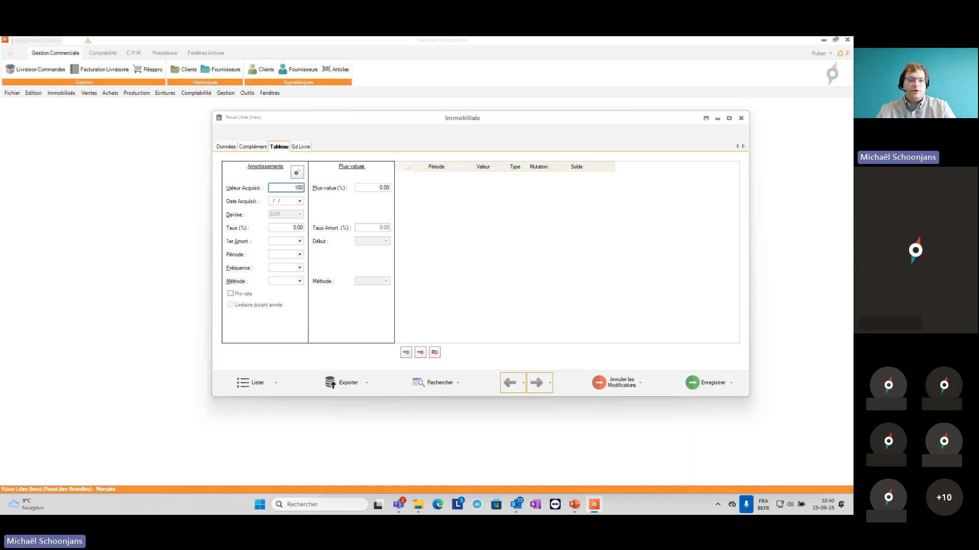
pyautogui.write('000')
pyautogui.press('Tab')
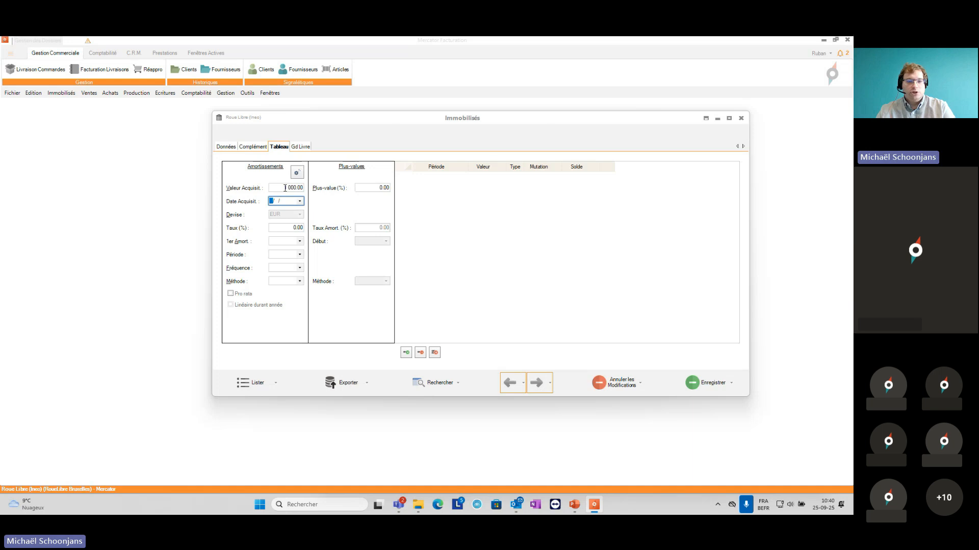
pyautogui.write('25/')
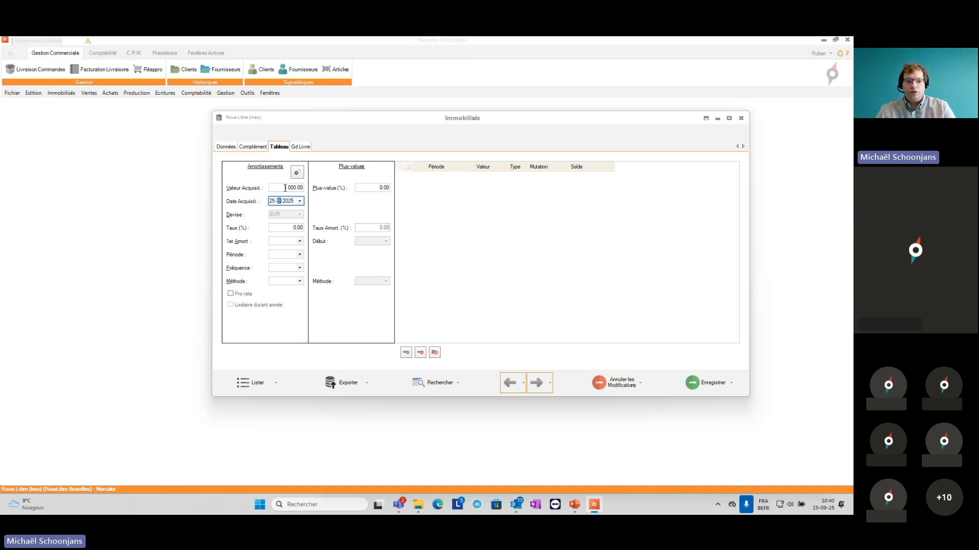
pyautogui.write('09')
pyautogui.press('Tab')
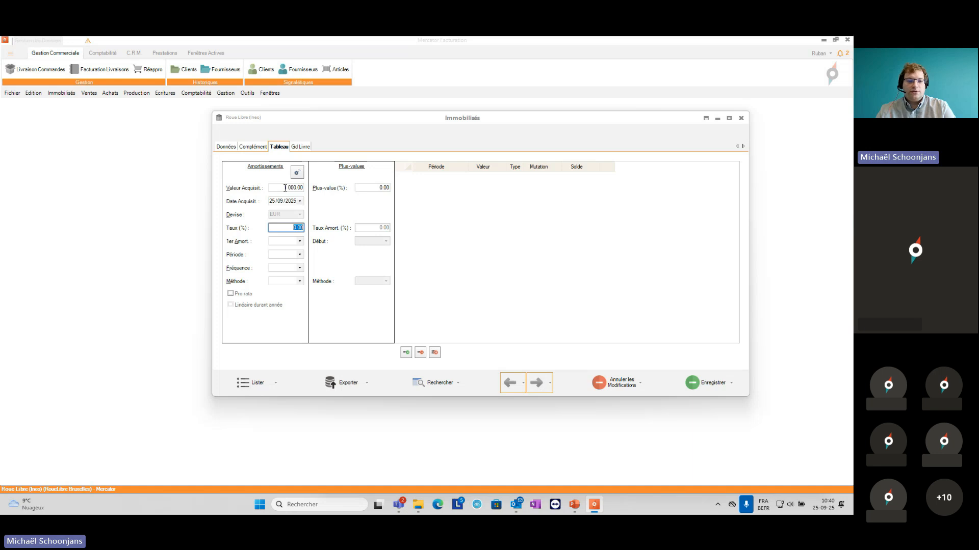
# Step: Set the depreciation rate to 20% and the first depreciation year to 2025
pyautogui.write('20')
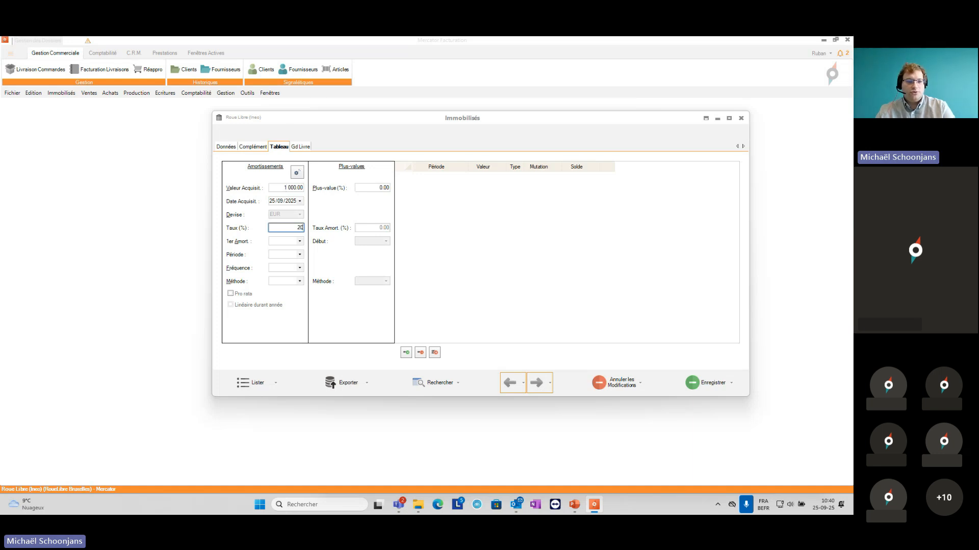
pyautogui.press('Tab')
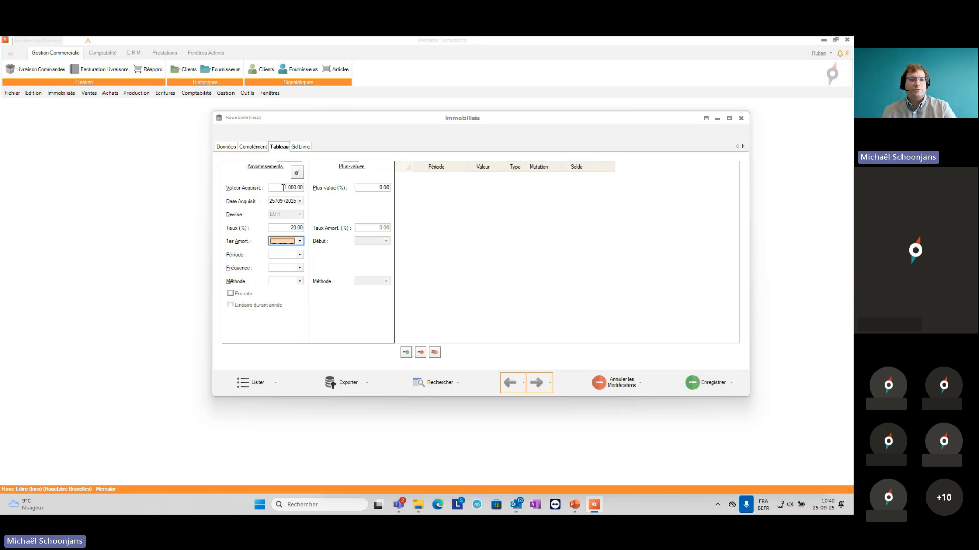
pyautogui.click(280, 241)
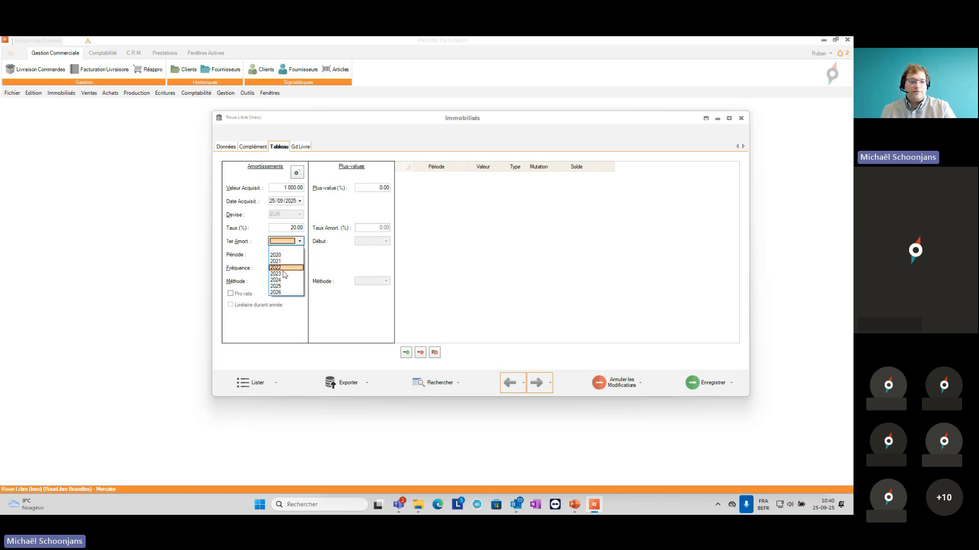
pyautogui.click(277, 287)
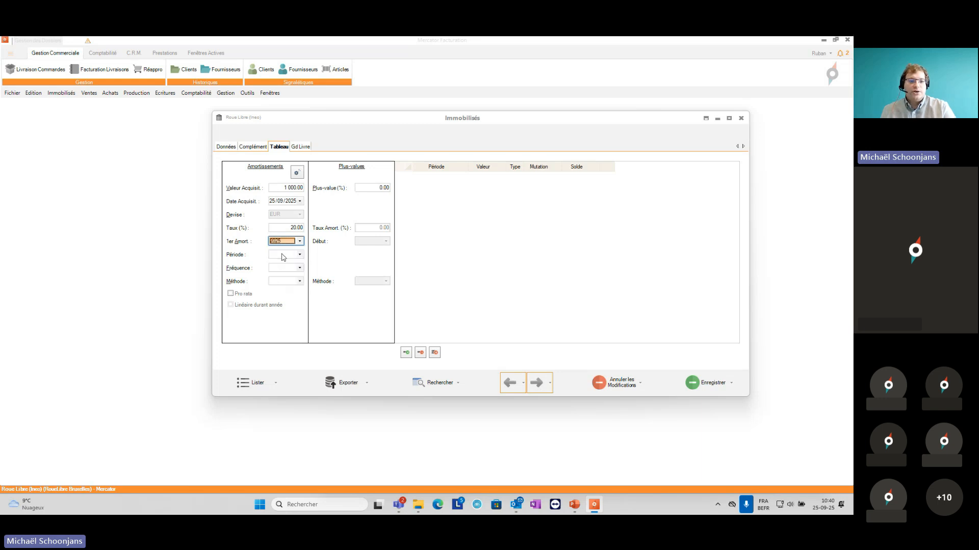
# Step: Set the depreciation period to Décembre, the frequency to Annuelle and the method to Linéaire
pyautogui.click(282, 254)
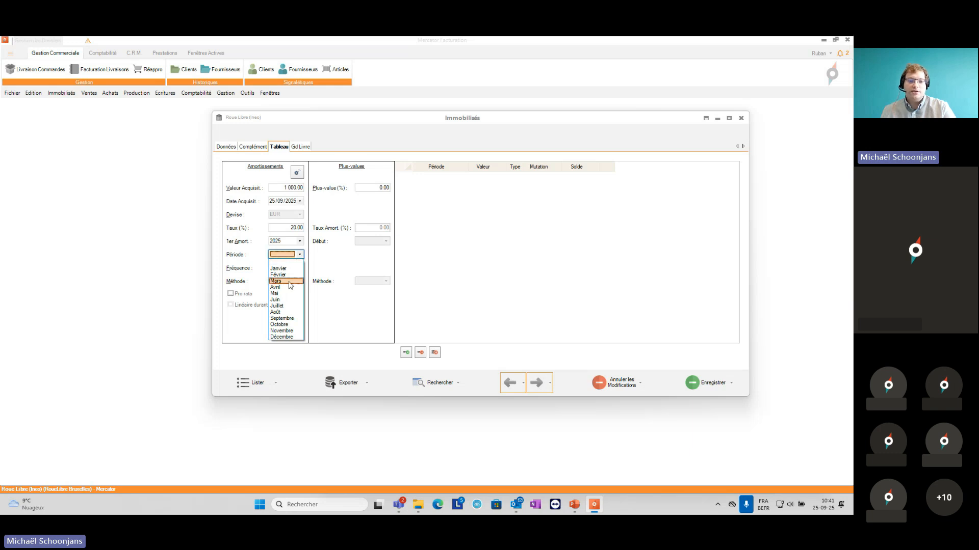
pyautogui.click(277, 337)
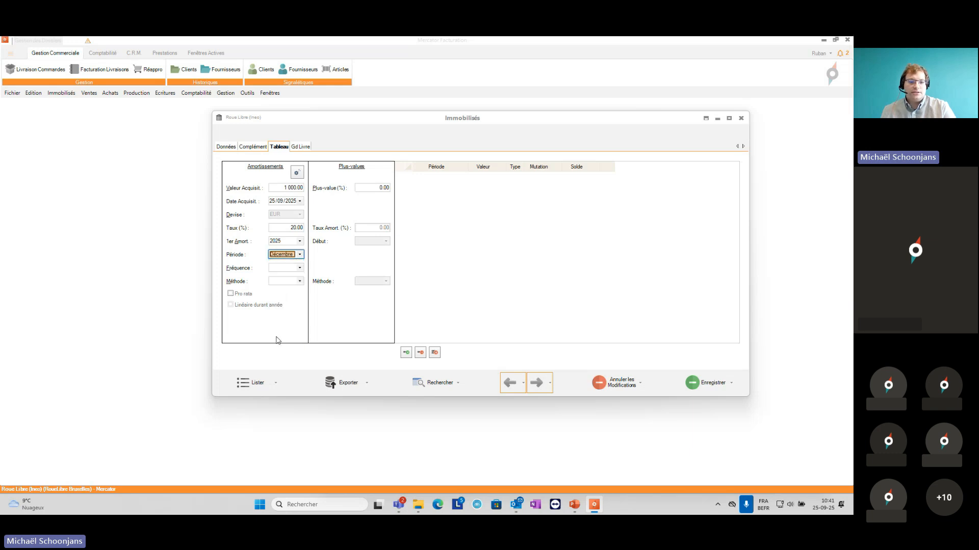
pyautogui.click(300, 269)
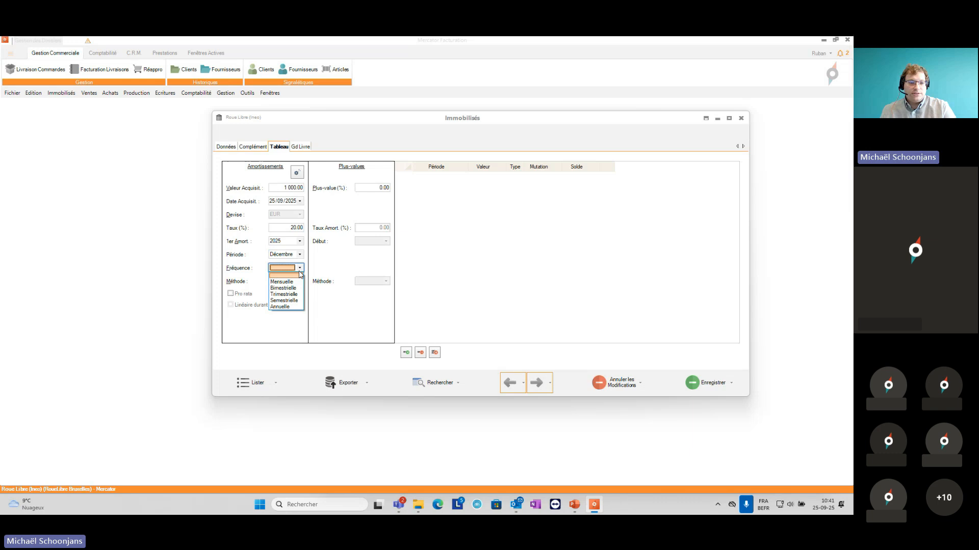
pyautogui.click(299, 308)
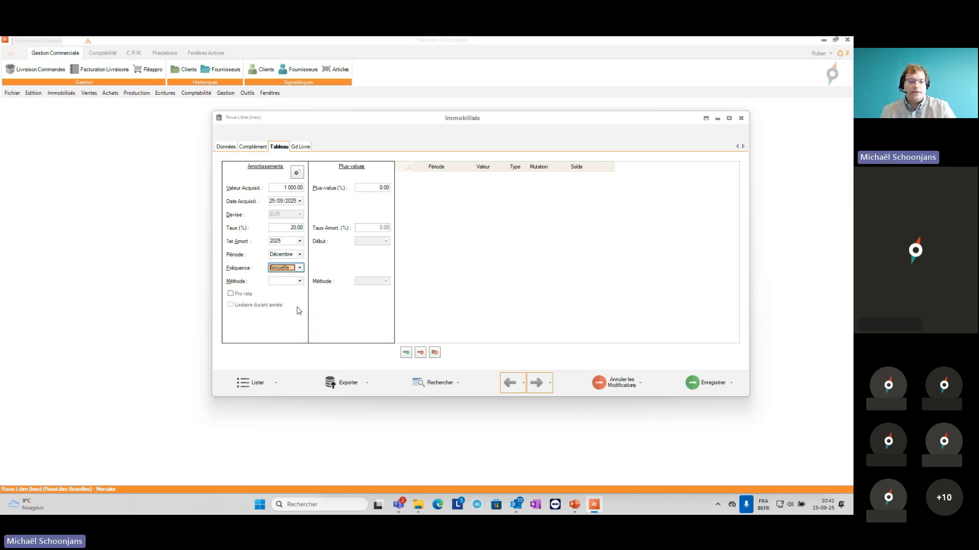
pyautogui.click(301, 282)
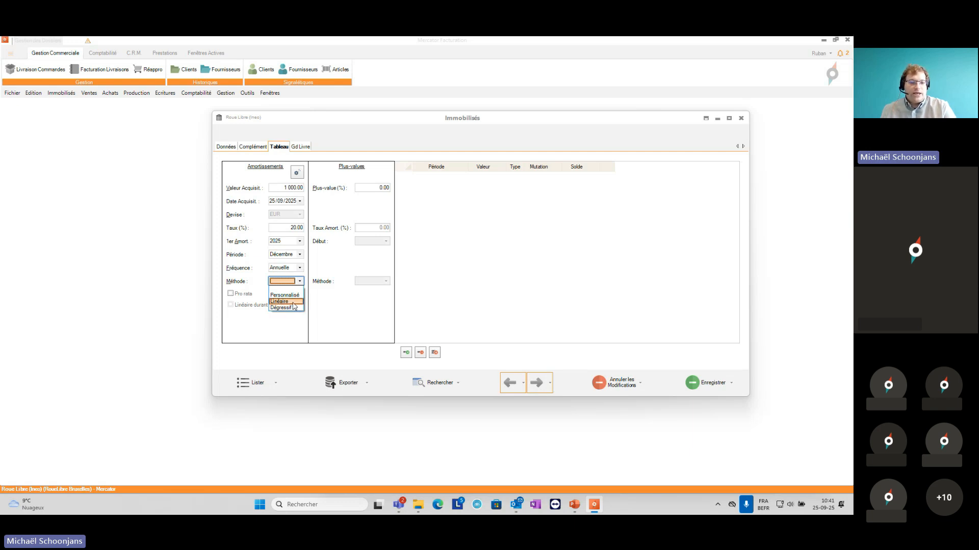
pyautogui.click(293, 302)
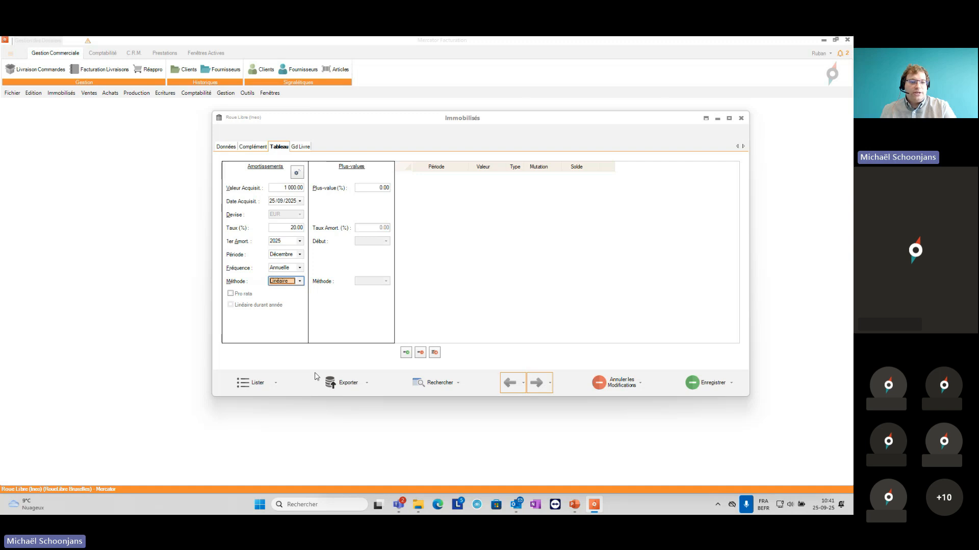
# Step: Enable Pro rata, generate the depreciation table and save the Bureau asset
pyautogui.click(233, 296)
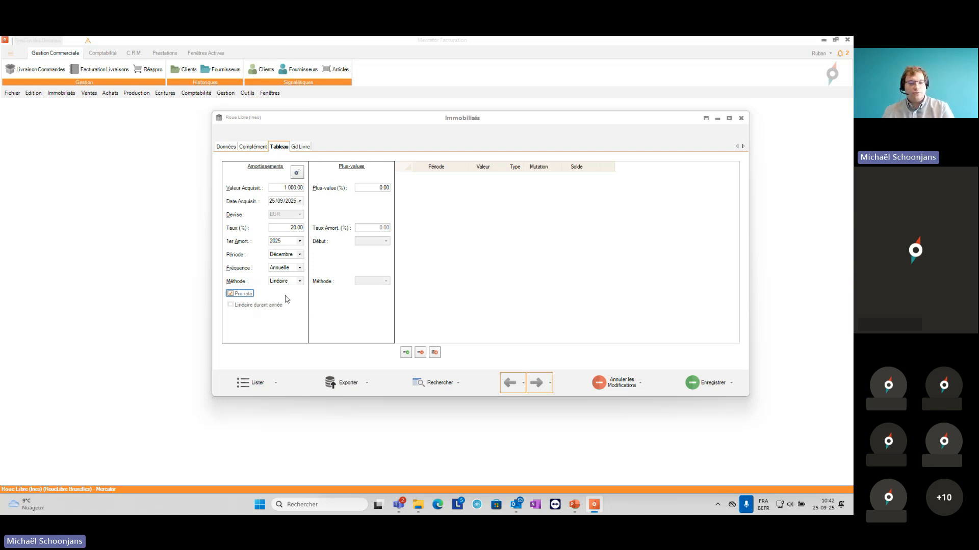
pyautogui.click(297, 173)
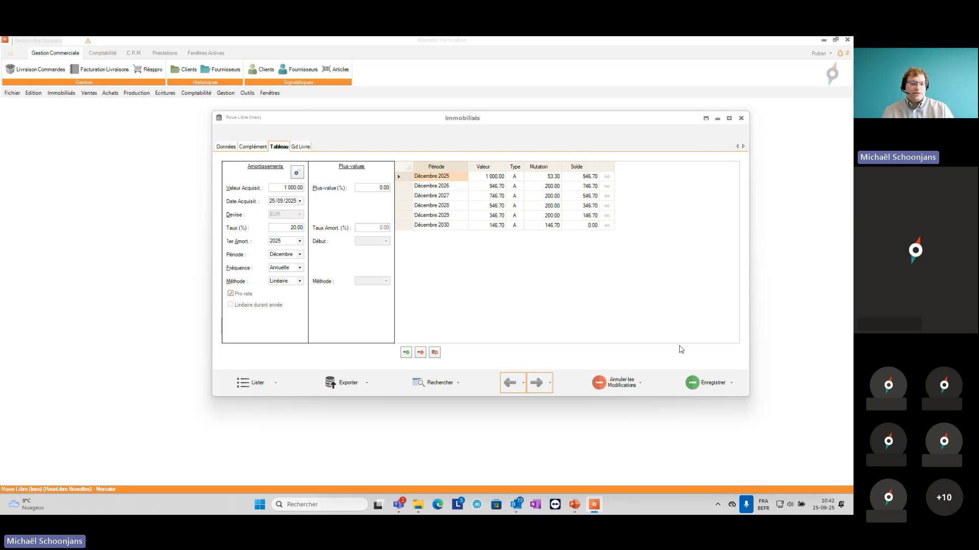
pyautogui.click(693, 383)
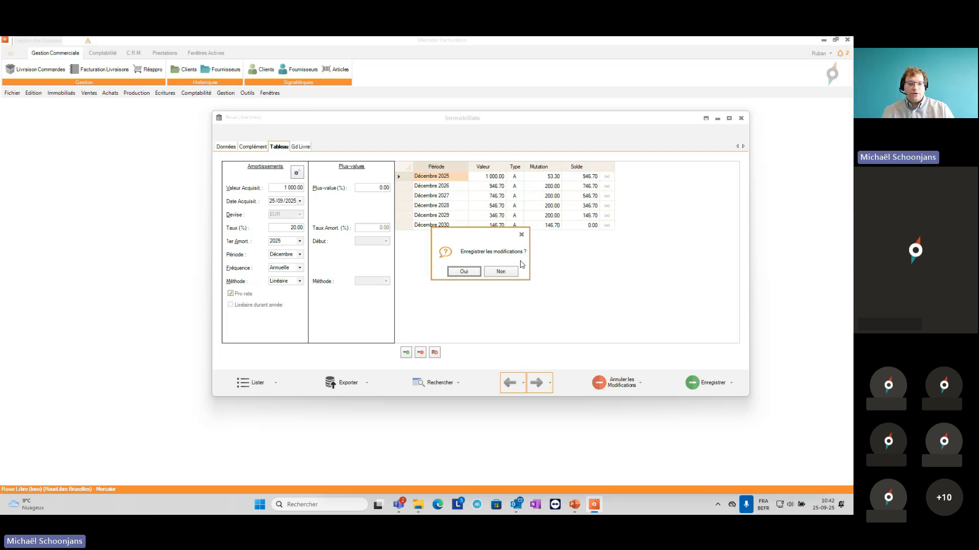
pyautogui.click(464, 272)
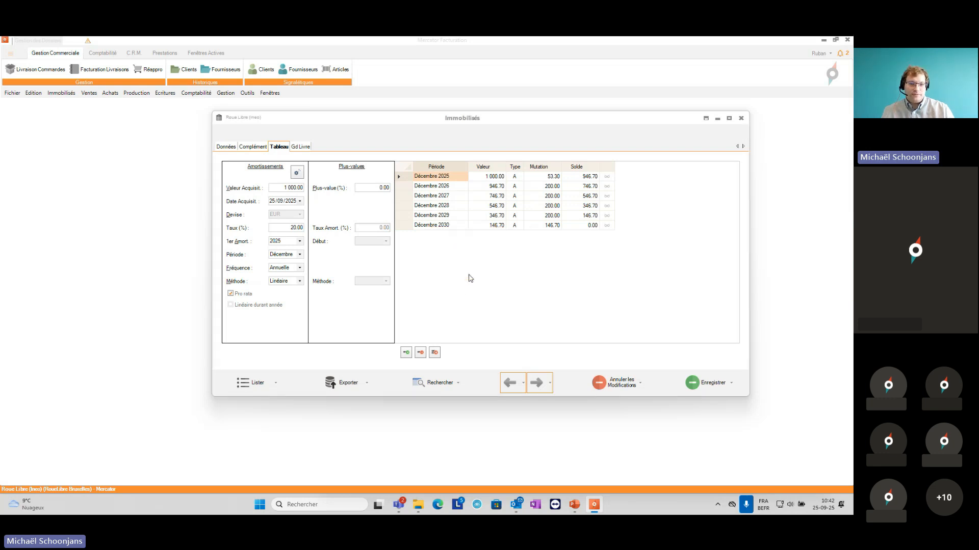
# Step: Check the Bureau asset's general ledger for 2025 and close the asset record
pyautogui.click(303, 148)
pyautogui.click(680, 184)
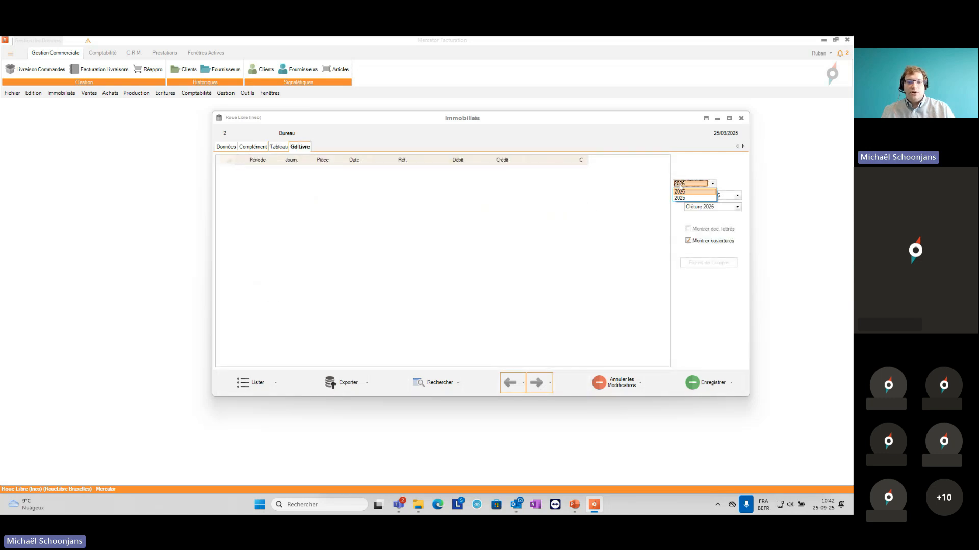
pyautogui.click(681, 198)
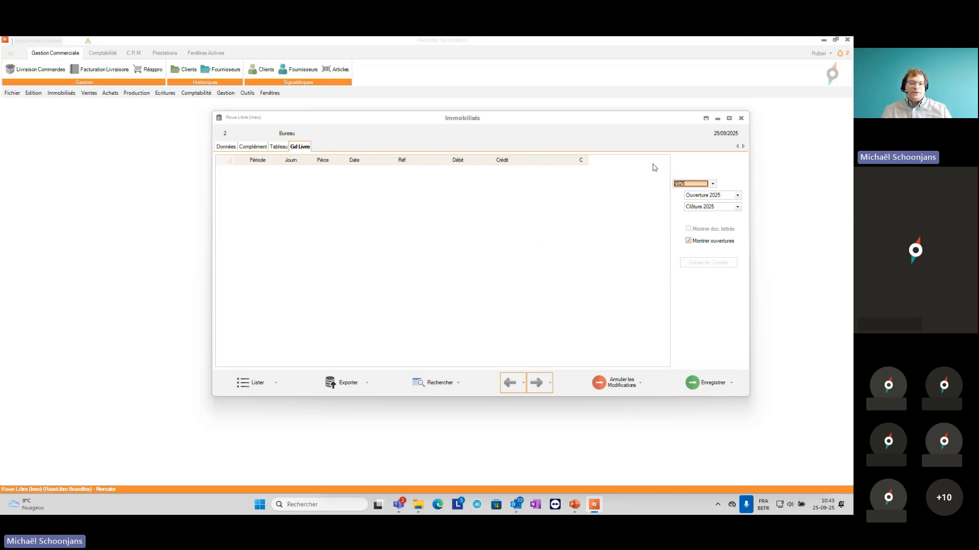
pyautogui.click(742, 119)
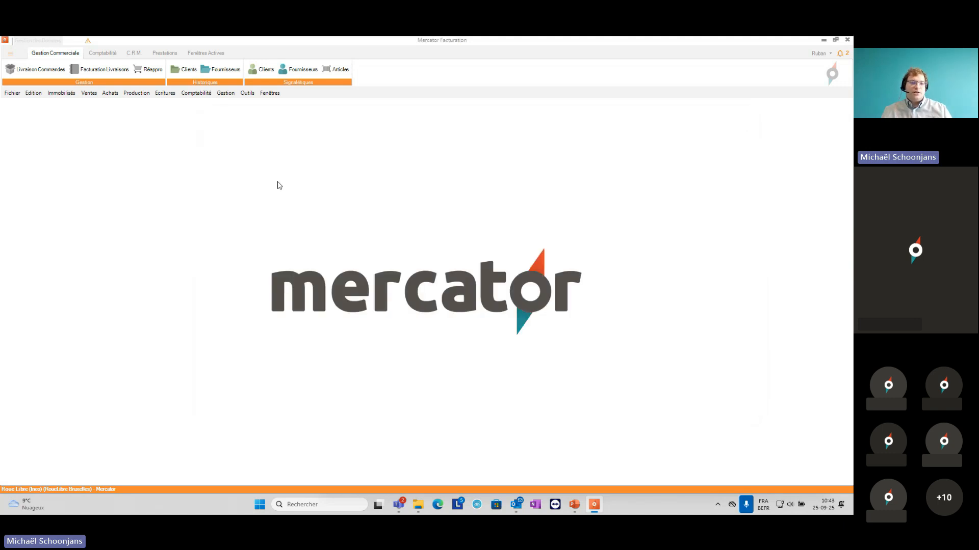
# Step: Start an entry in the ADiv miscellaneous purchases journal for supplier K'O, in a maximized window, keeping the default period and dates
pyautogui.click(165, 92)
pyautogui.moveTo(176, 114)
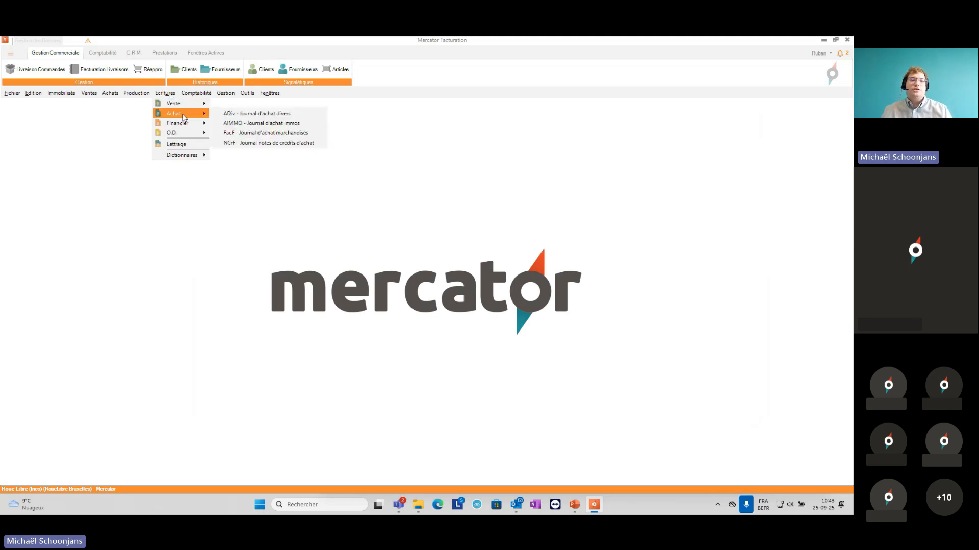
pyautogui.click(227, 116)
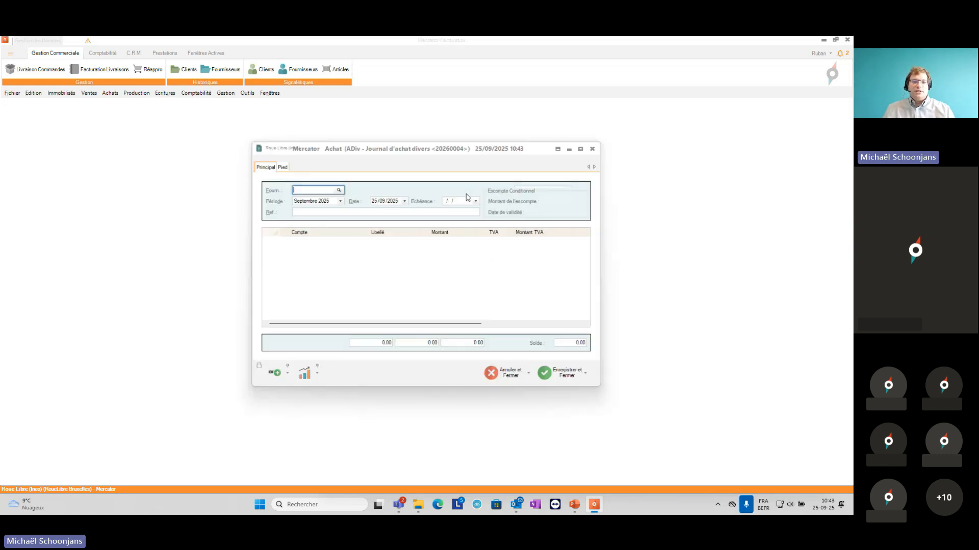
pyautogui.write("K'O")
pyautogui.press('Tab')
pyautogui.press('Tab')
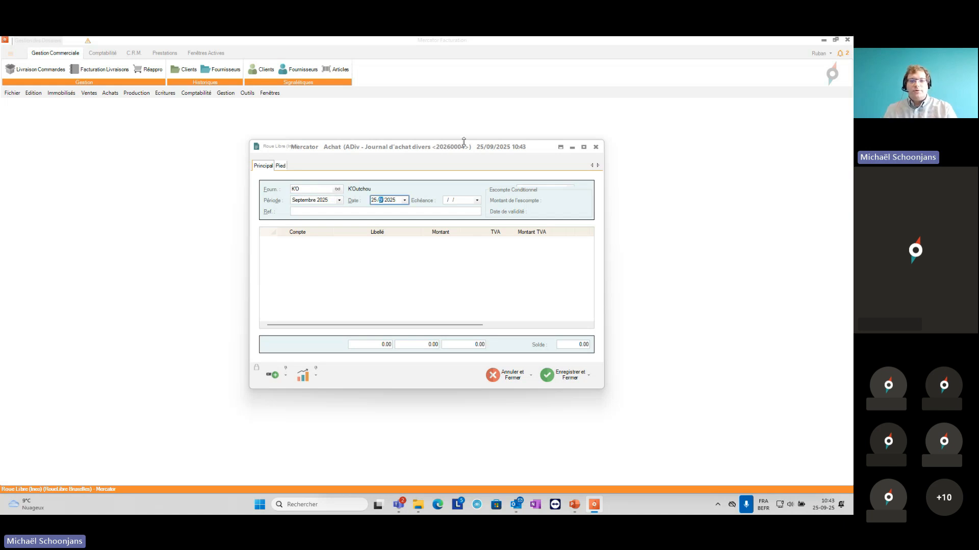
pyautogui.click(583, 147)
pyautogui.press('Tab')
pyautogui.press('Tab')
pyautogui.press('Tab')
pyautogui.press('Tab')
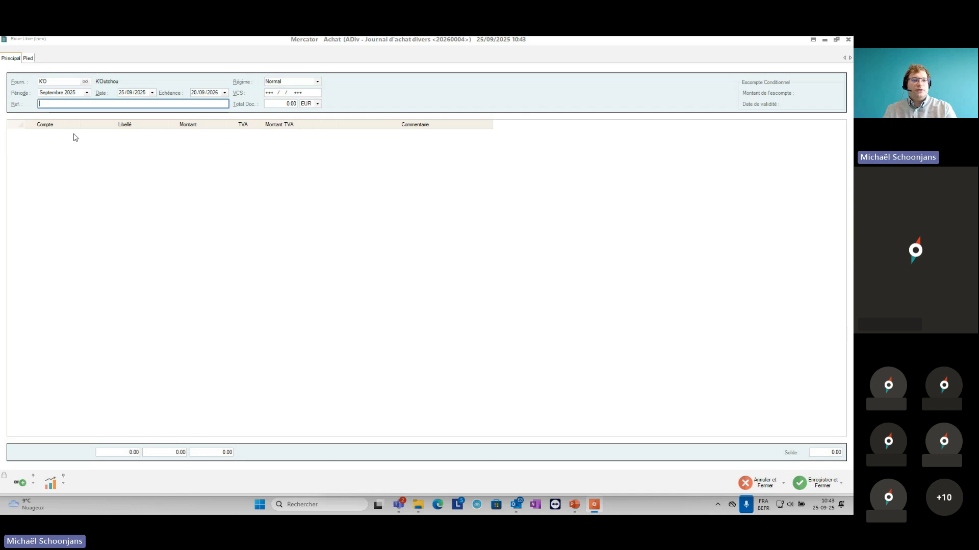
pyautogui.press('Tab')
pyautogui.press('Tab')
pyautogui.press('Tab')
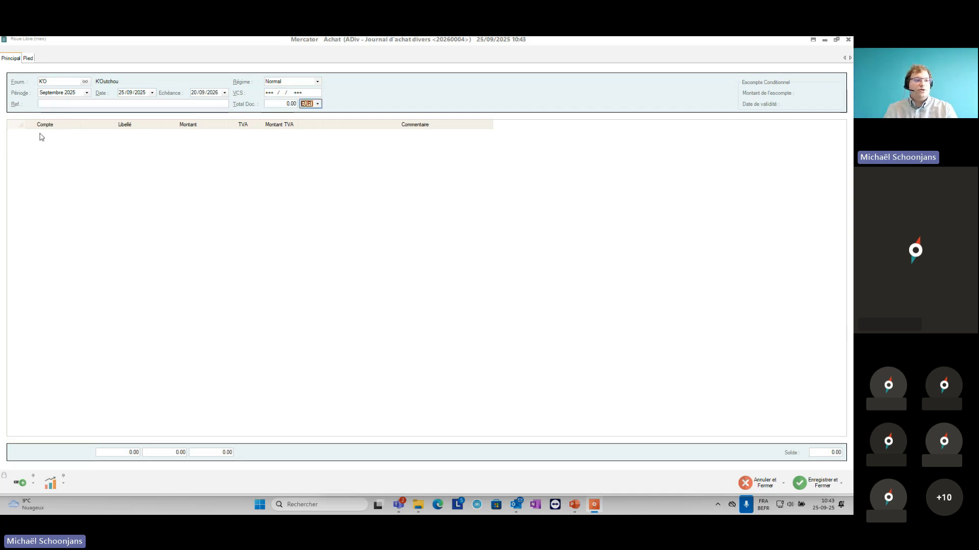
# Step: Add a line on account 240000 for 1000 and set the document total to 1210 EUR
pyautogui.write('240000')
pyautogui.press('Tab')
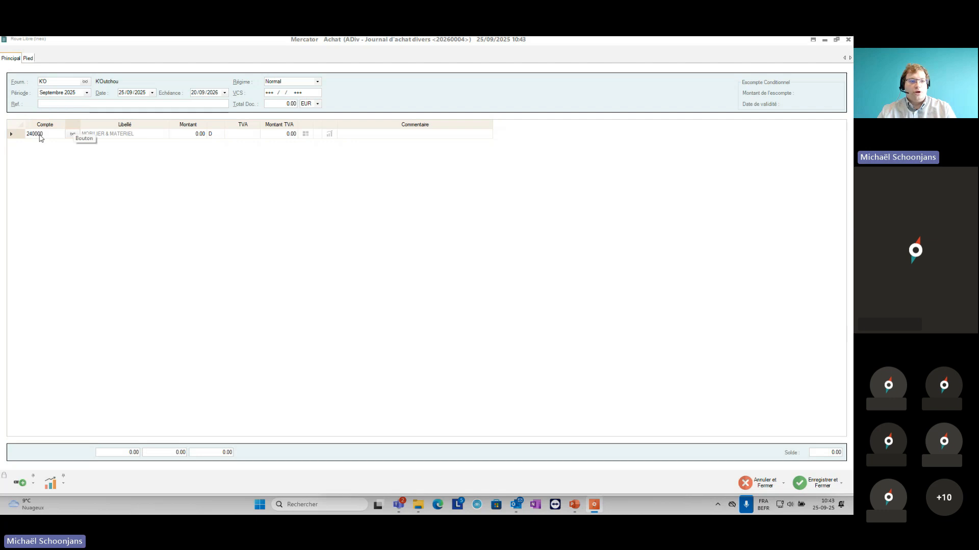
pyautogui.press('Tab')
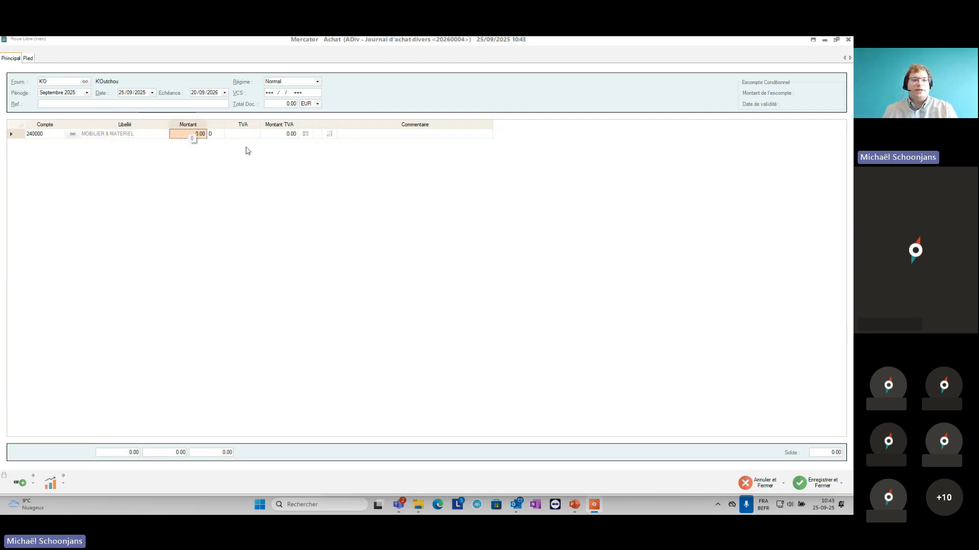
pyautogui.click(281, 103)
pyautogui.write('1210')
pyautogui.press('Tab')
pyautogui.press('Tab')
pyautogui.press('Tab')
pyautogui.hotkey('shift', 'Tab')
pyautogui.write('1 ')
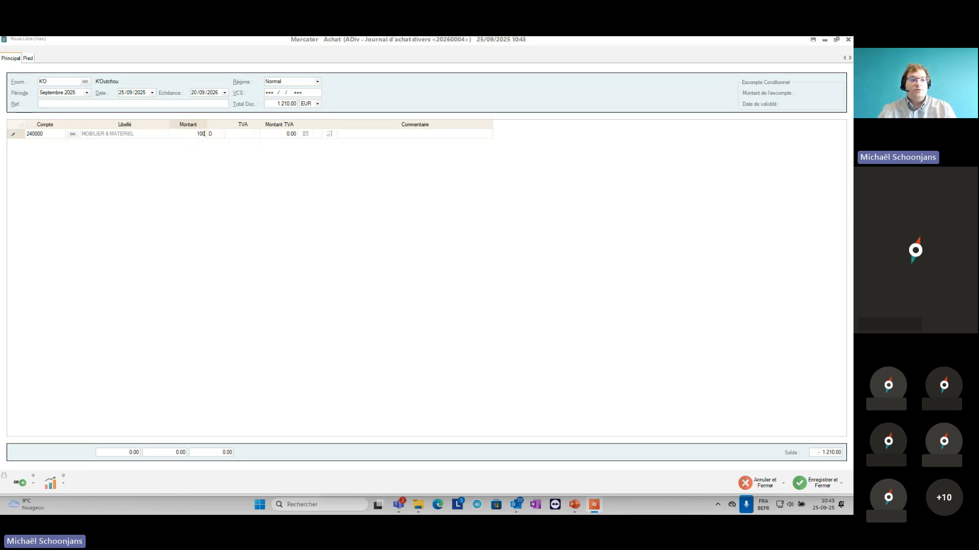
pyautogui.write('000')
pyautogui.press('Tab')
pyautogui.press('Tab')
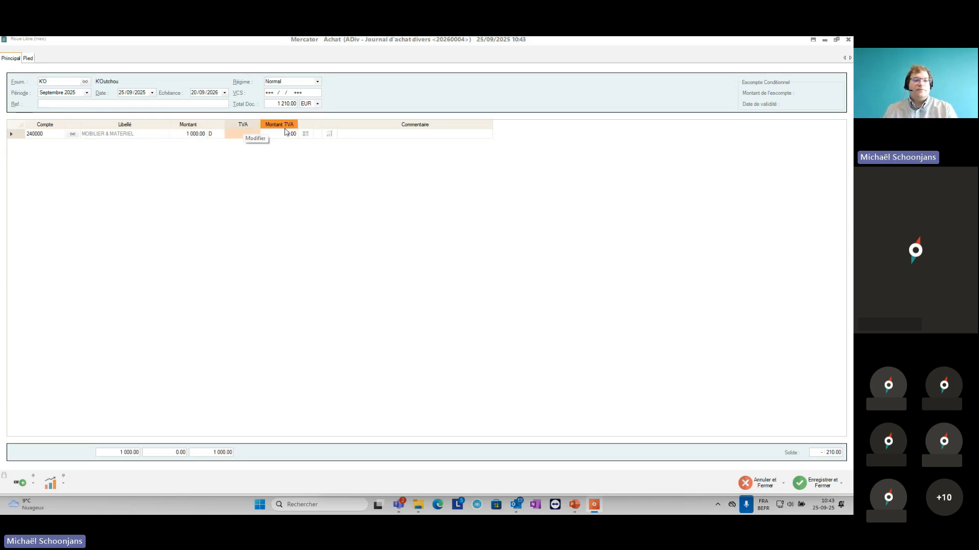
# Step: Apply VAT code ID21 (TVA 21 % Investissements) to the 240000 line
pyautogui.click(256, 135)
pyautogui.scroll(-3, 262, 170)
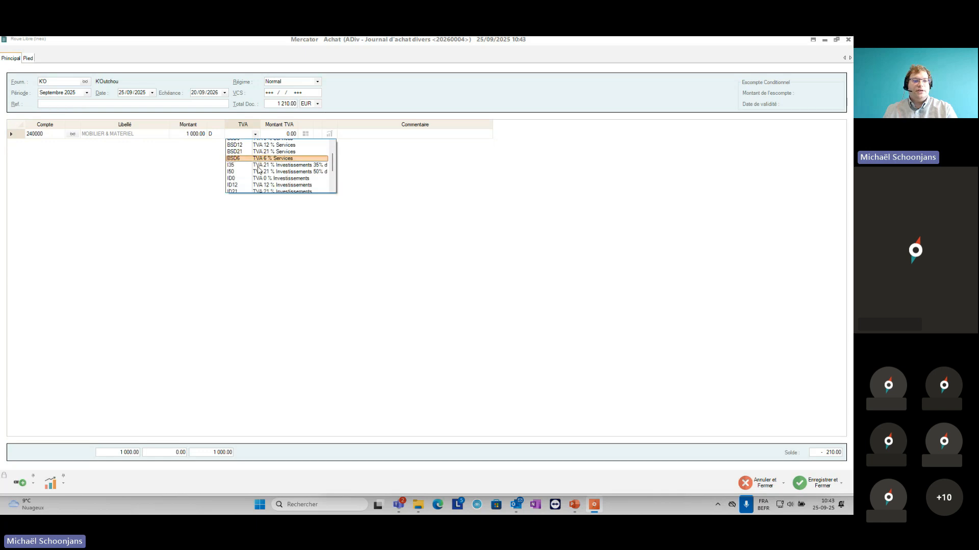
pyautogui.scroll(-3, 265, 179)
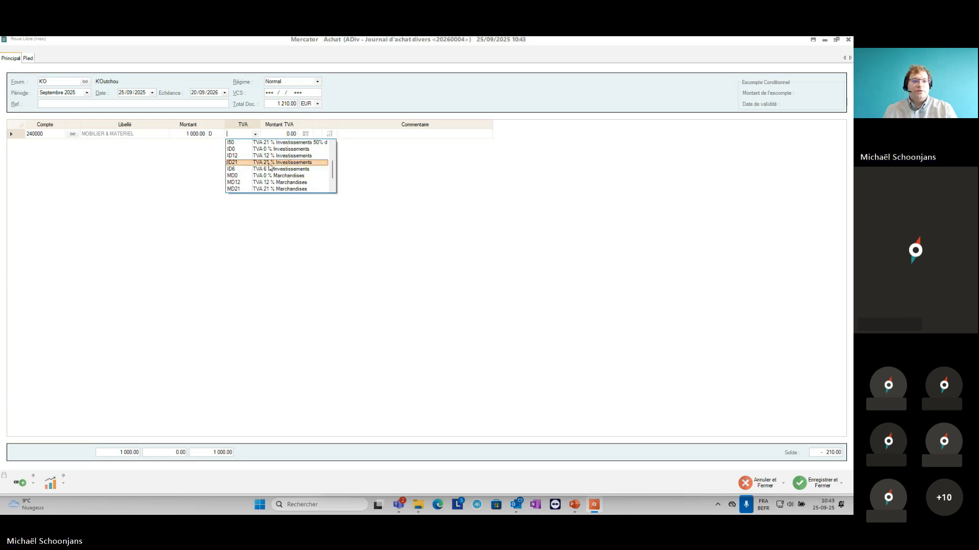
pyautogui.click(268, 162)
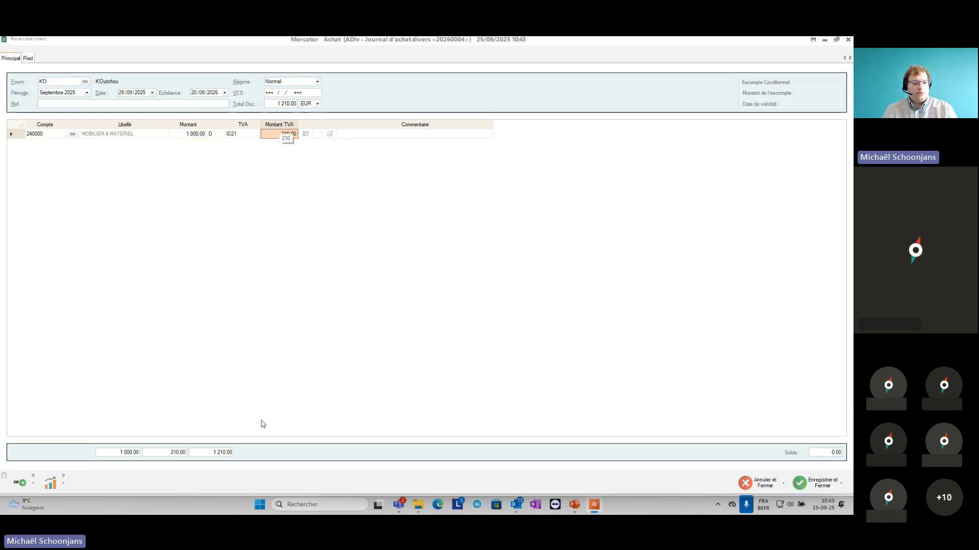
# Step: Save the purchase entry and close the new blank journal entry
pyautogui.click(826, 484)
pyautogui.click(408, 283)
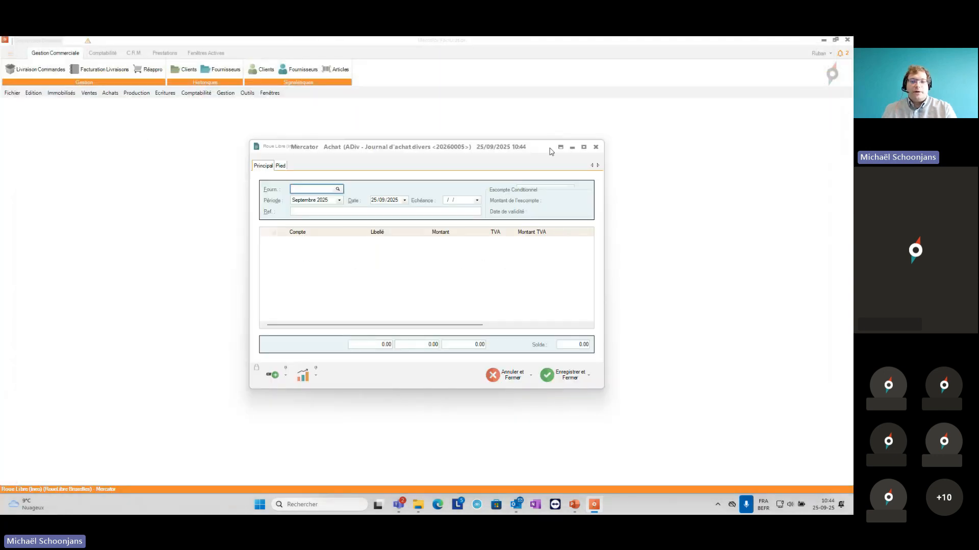
pyautogui.click(594, 149)
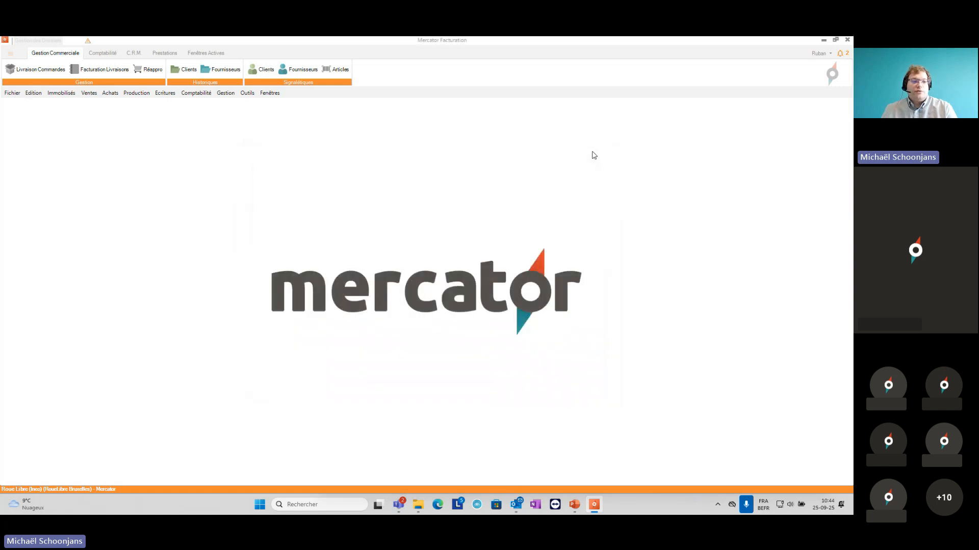
# Step: From the fixed assets records, start creating assets from purchases for the period Ouverture 2025 to Clôture 2025
pyautogui.click(266, 93)
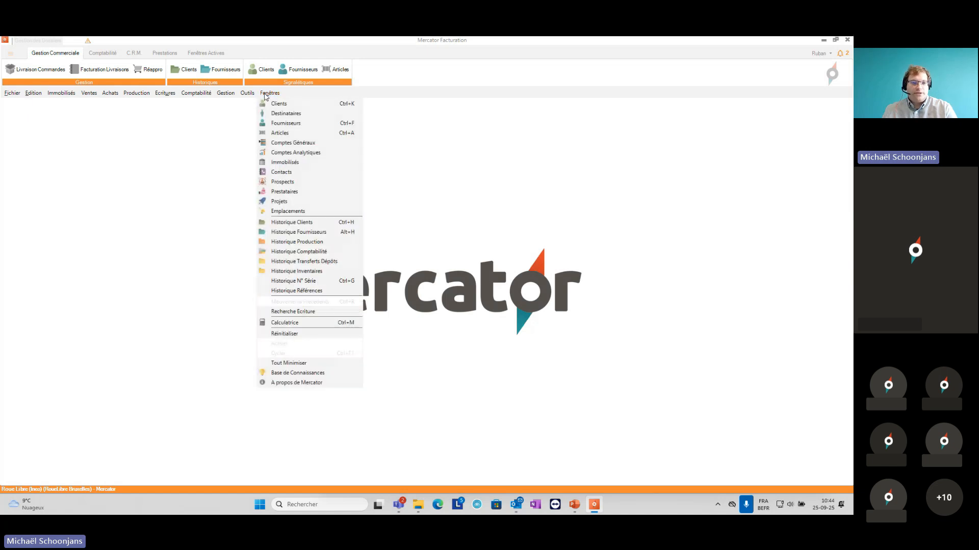
pyautogui.click(270, 164)
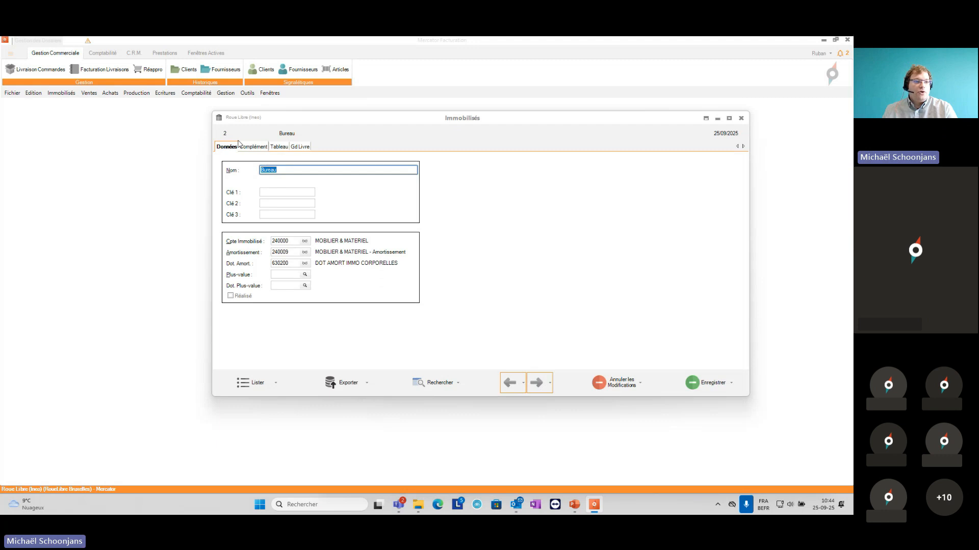
pyautogui.click(62, 93)
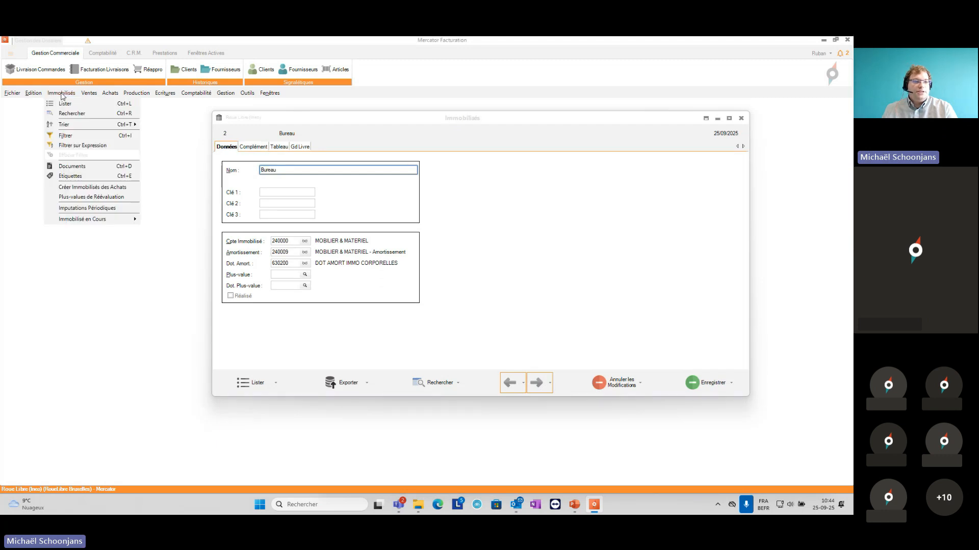
pyautogui.click(82, 188)
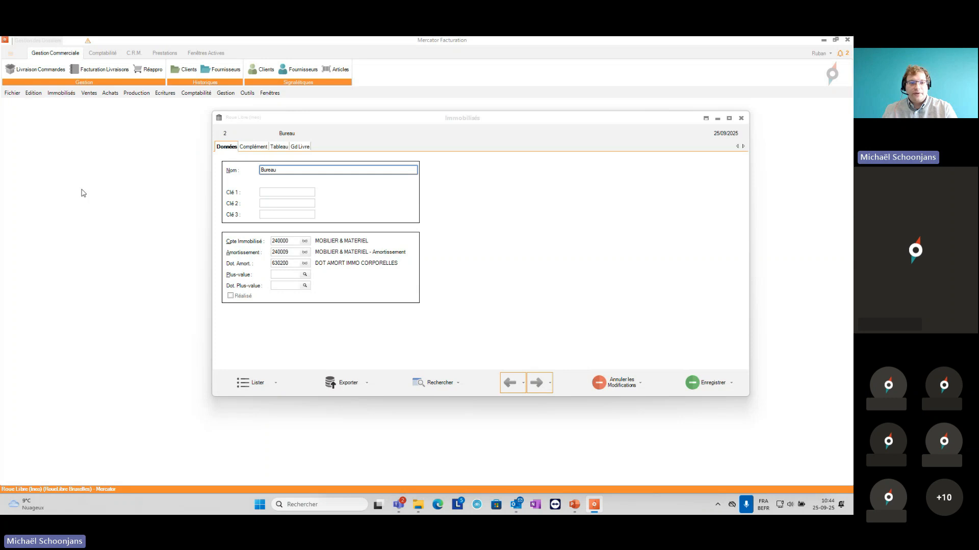
pyautogui.click(414, 266)
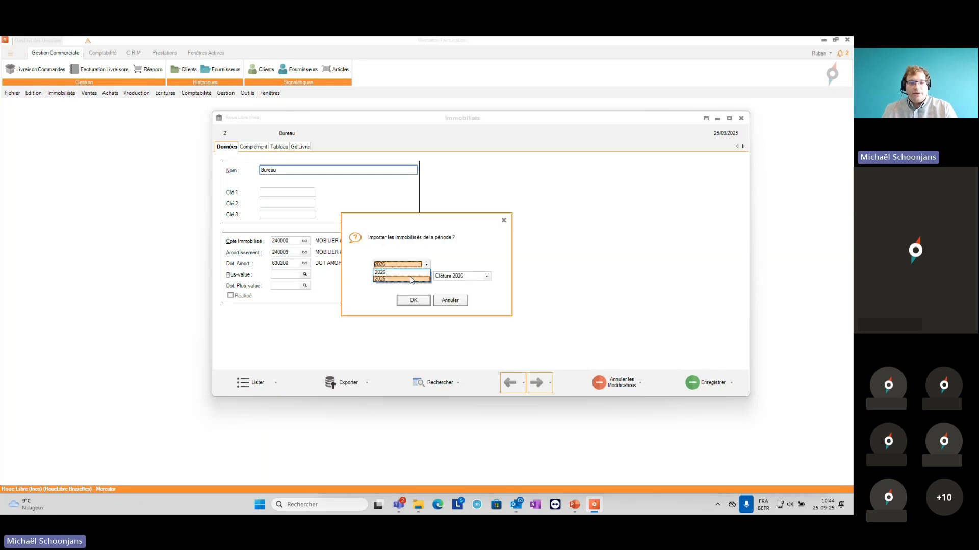
pyautogui.click(410, 278)
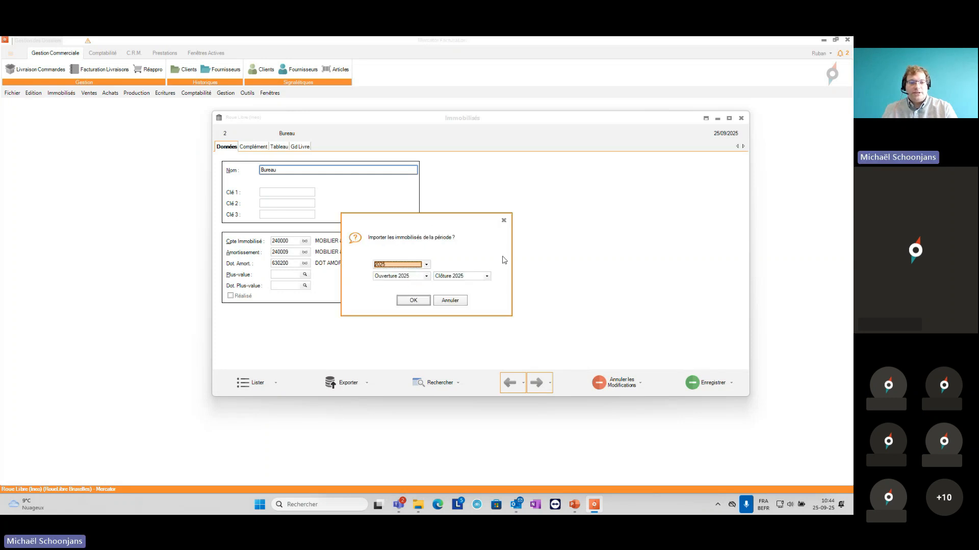
pyautogui.click(414, 301)
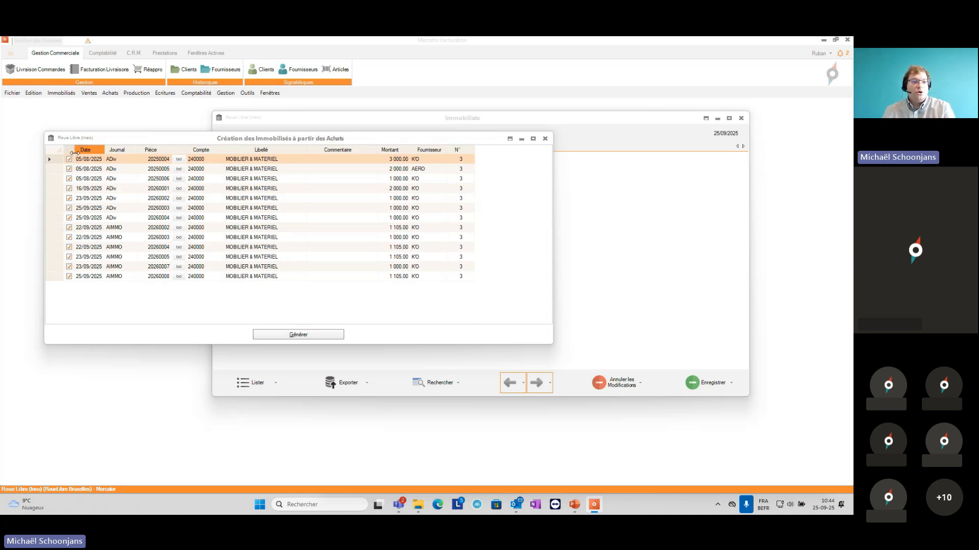
# Step: Uncheck all the purchase lines and ungroup all of them in the asset creation list
pyautogui.rightClick(72, 164)
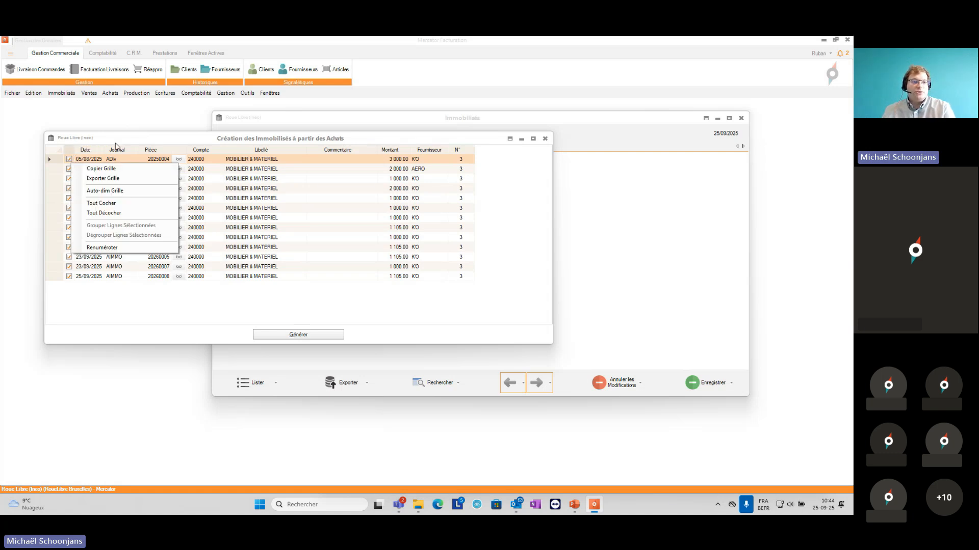
pyautogui.click(113, 213)
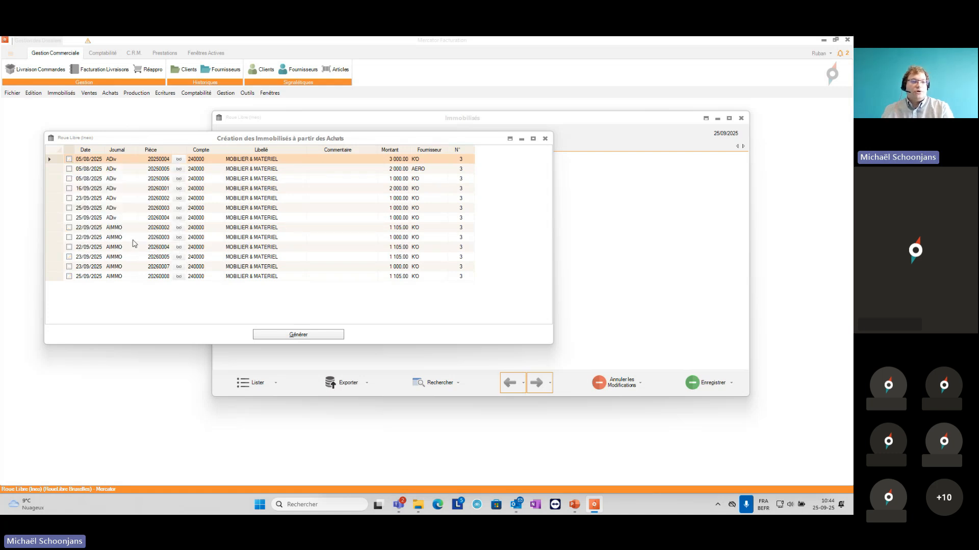
pyautogui.keyDown('shift'); pyautogui.click(141, 278); pyautogui.keyUp('shift')
pyautogui.rightClick(141, 258)
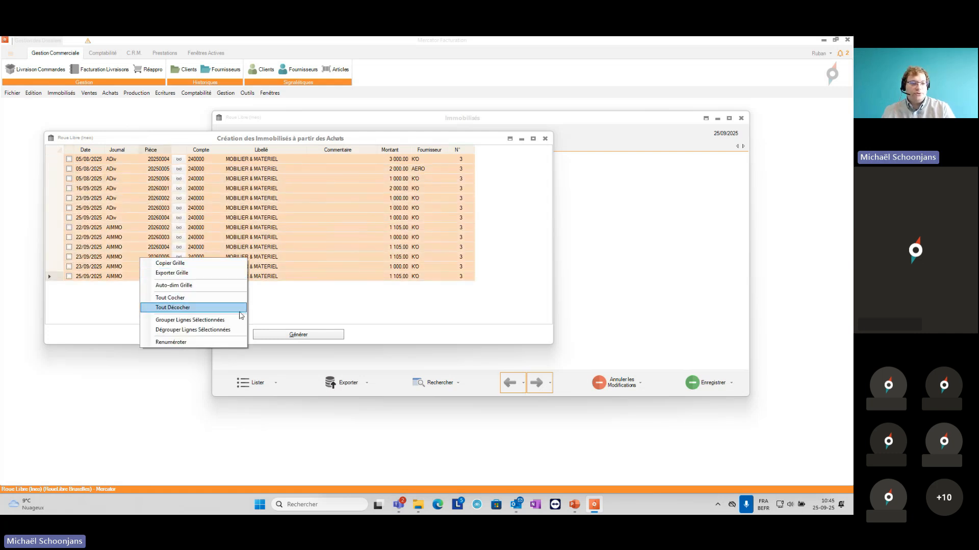
pyautogui.click(243, 332)
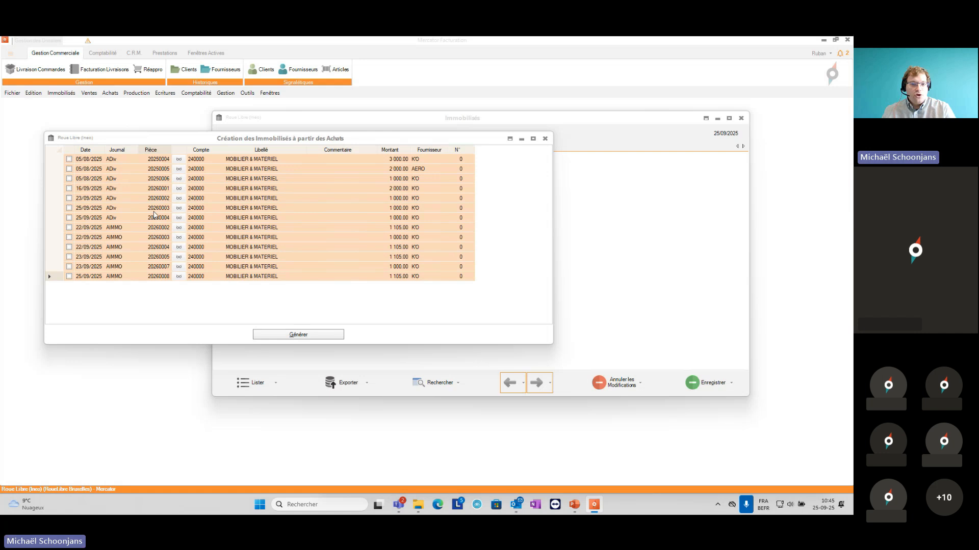
pyautogui.click(260, 217)
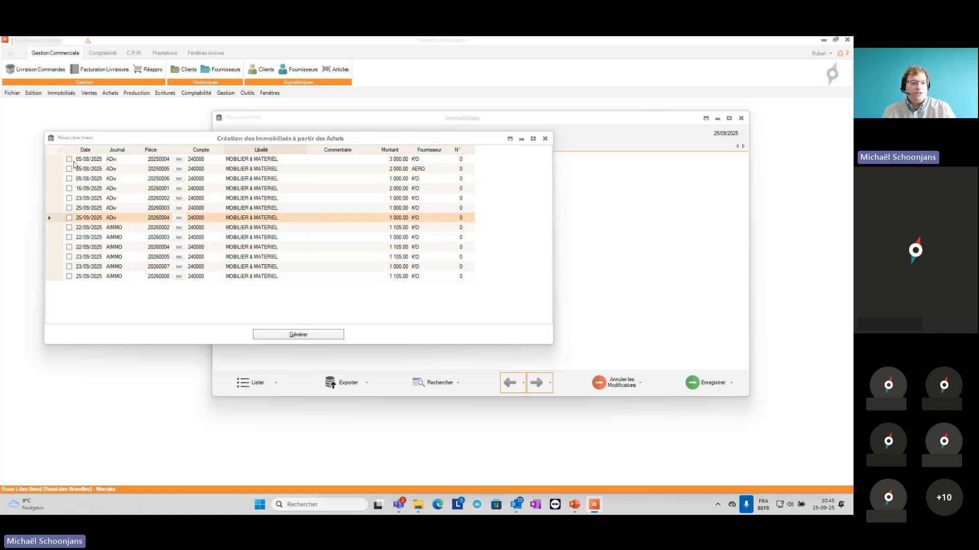
# Step: Check the three purchase lines of 05/08/2025, pieces 20250004, 20250005 and 20250006
pyautogui.click(69, 159)
pyautogui.click(70, 169)
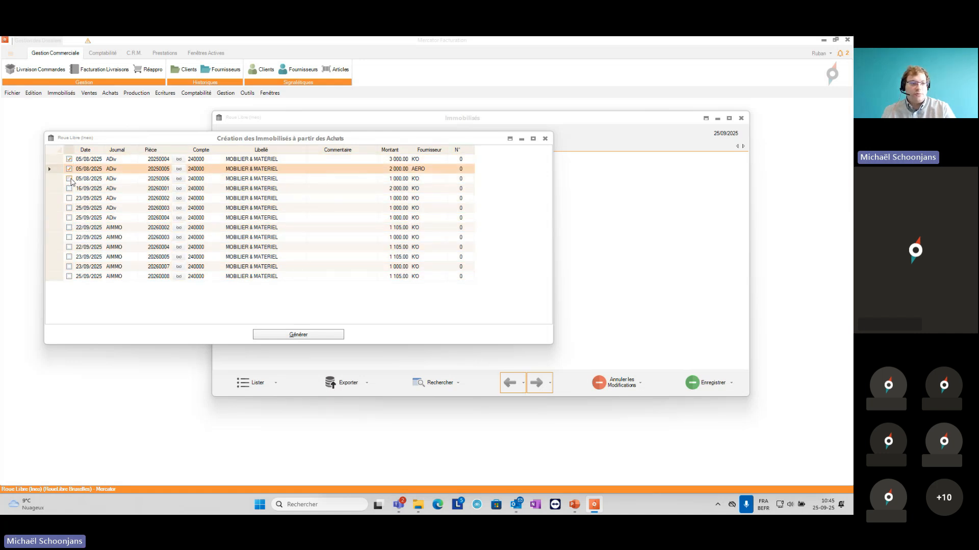
pyautogui.click(69, 178)
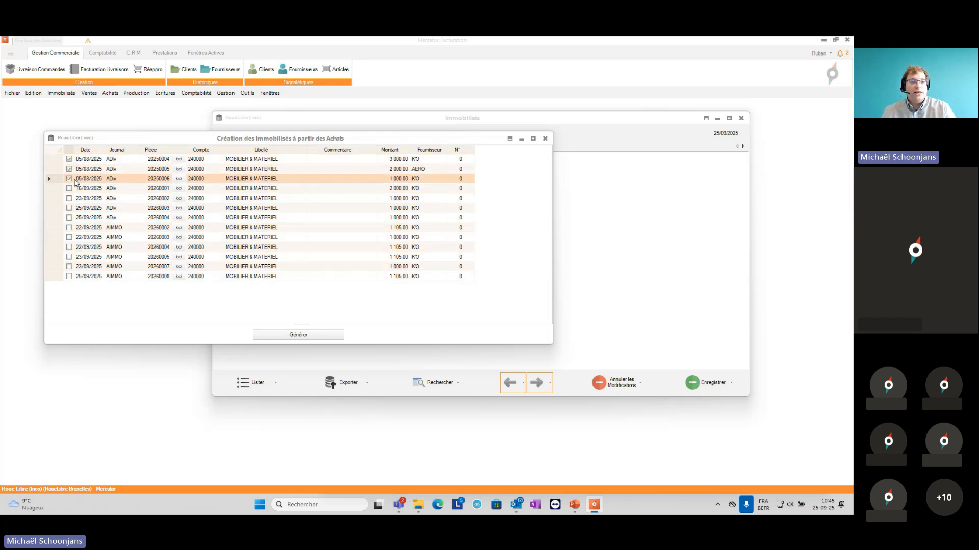
# Step: Group the three checked purchase lines of 05/08/2025 and generate a fixed asset from them
pyautogui.keyDown('shift'); pyautogui.click(118, 171); pyautogui.keyUp('shift')
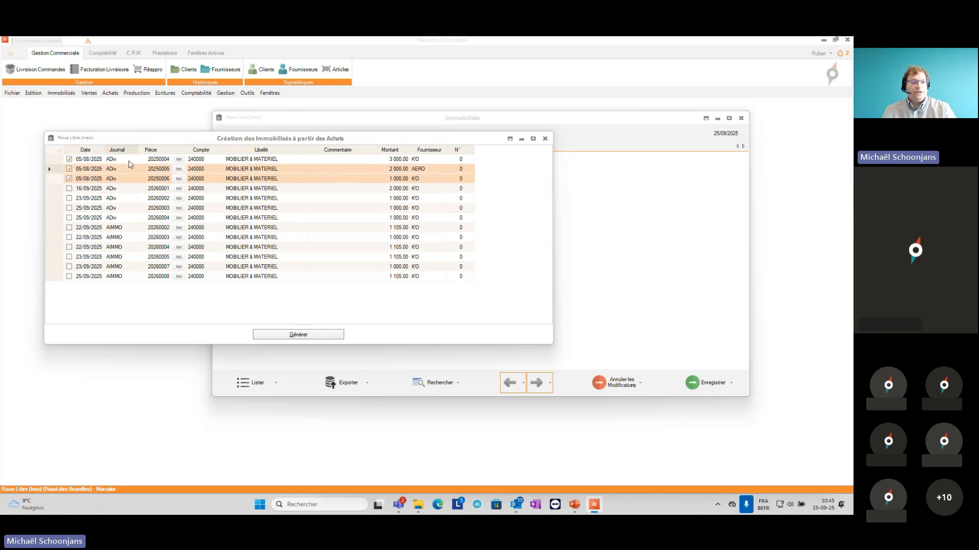
pyautogui.keyDown('shift'); pyautogui.click(129, 161); pyautogui.keyUp('shift')
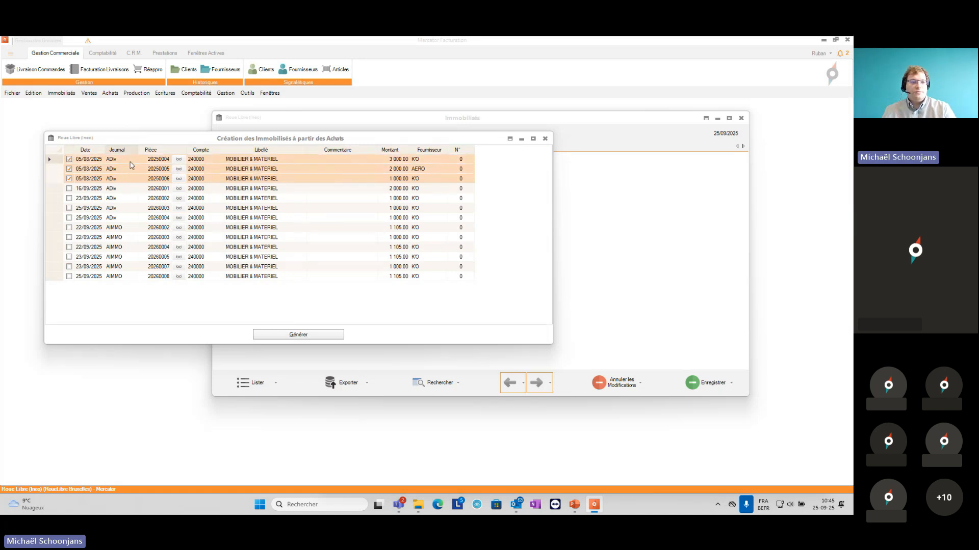
pyautogui.rightClick(212, 170)
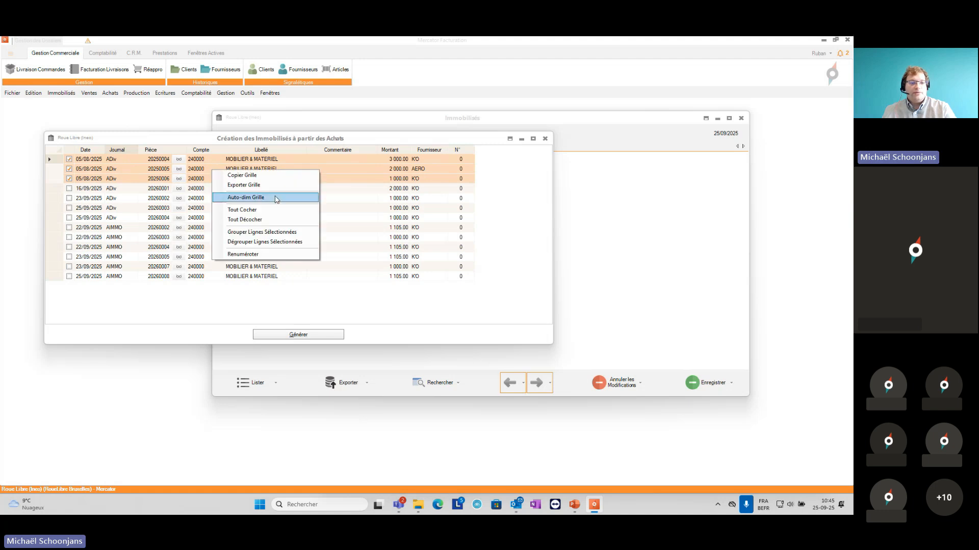
pyautogui.click(276, 233)
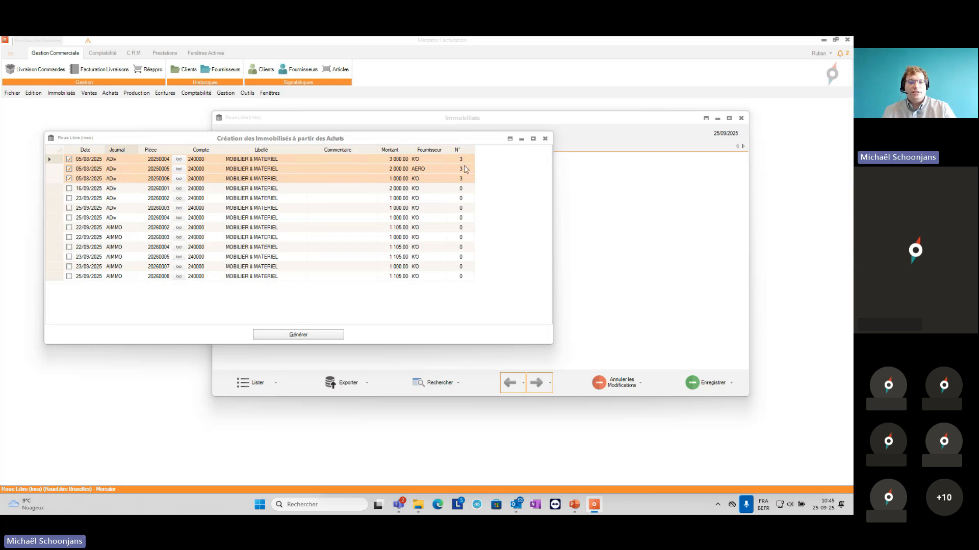
pyautogui.click(394, 173)
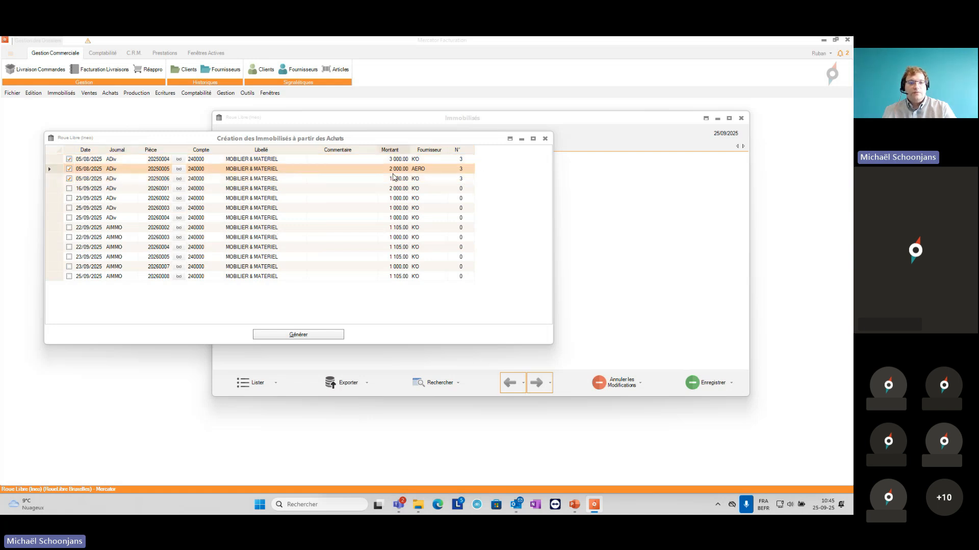
pyautogui.click(298, 335)
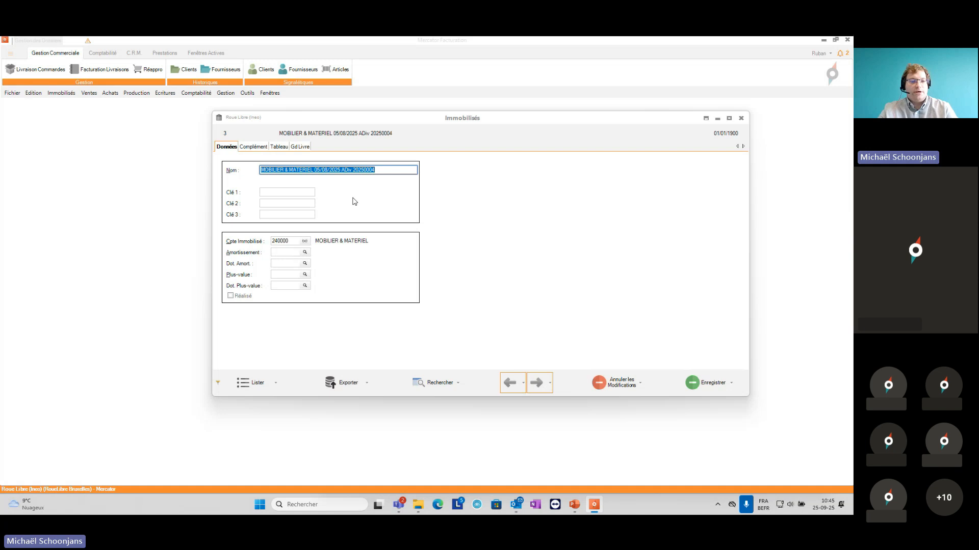
# Step: Name the generated asset "Aménagement bureaux" and assign depreciation account 240009 and depreciation charge account 630200
pyautogui.write('Aménagement ')
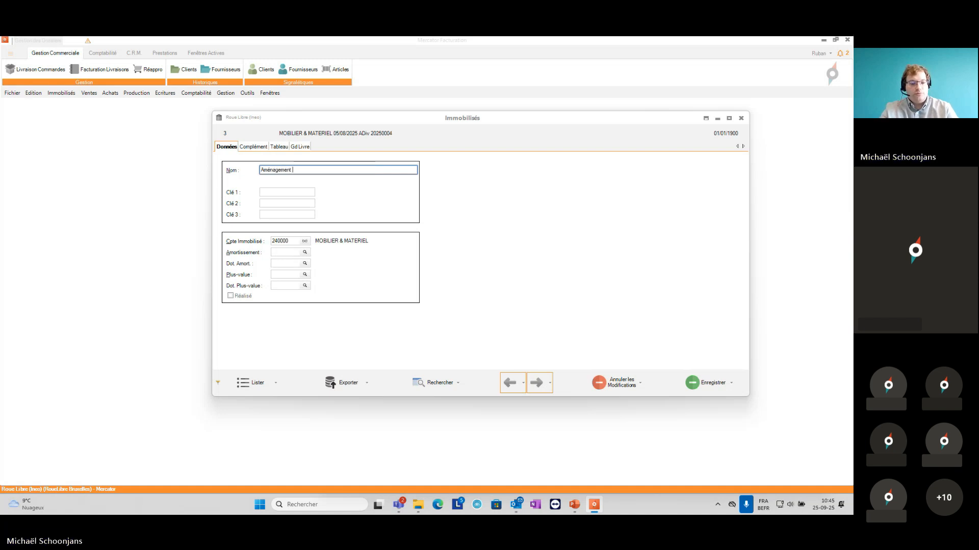
pyautogui.write('bureaux')
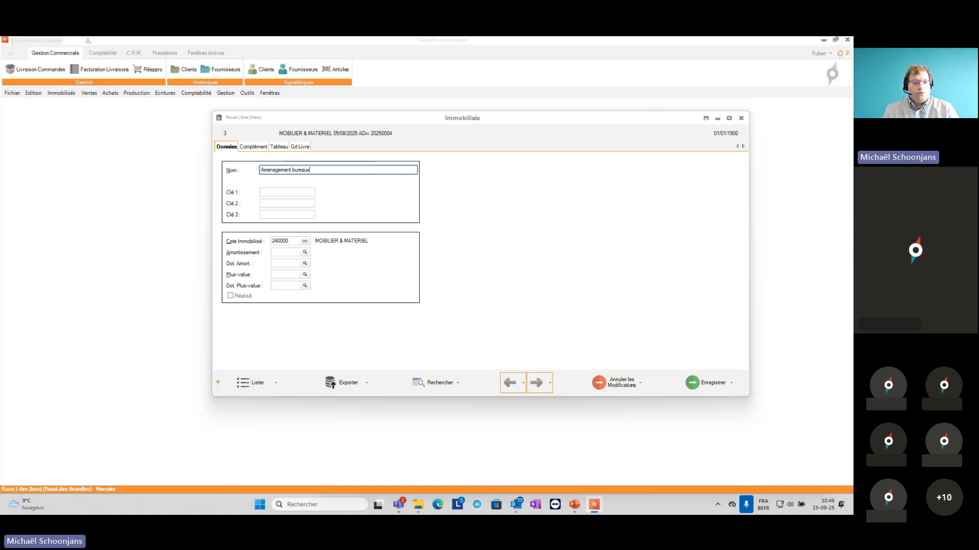
pyautogui.click(280, 251)
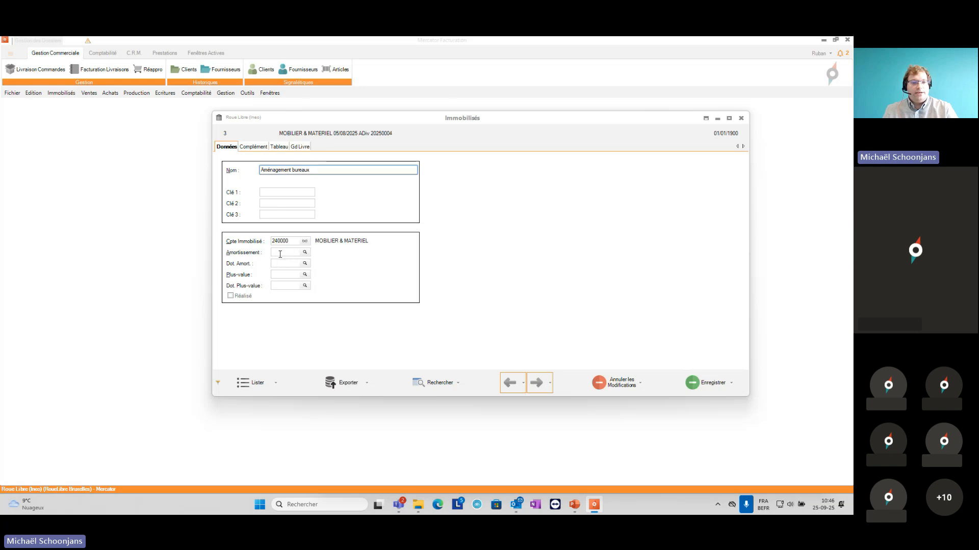
pyautogui.write('240009')
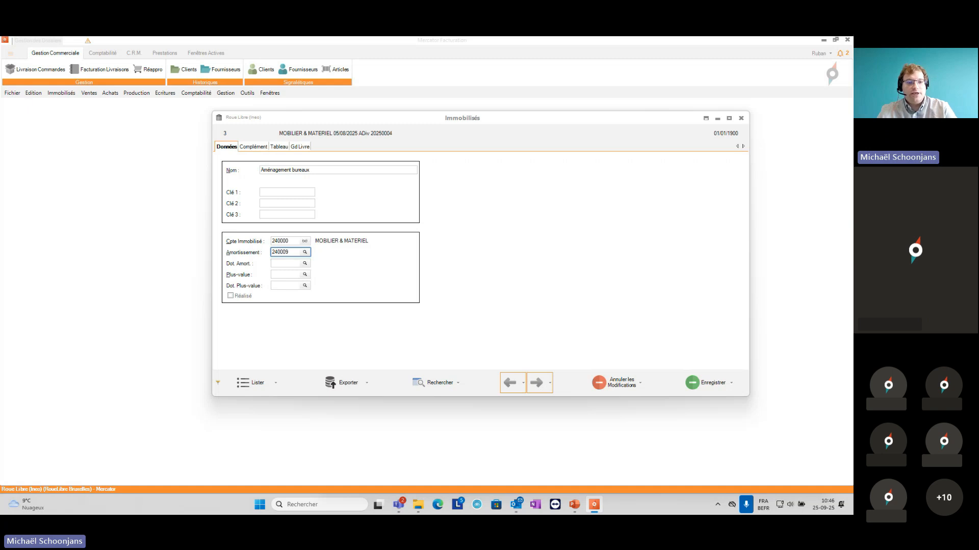
pyautogui.press('Tab')
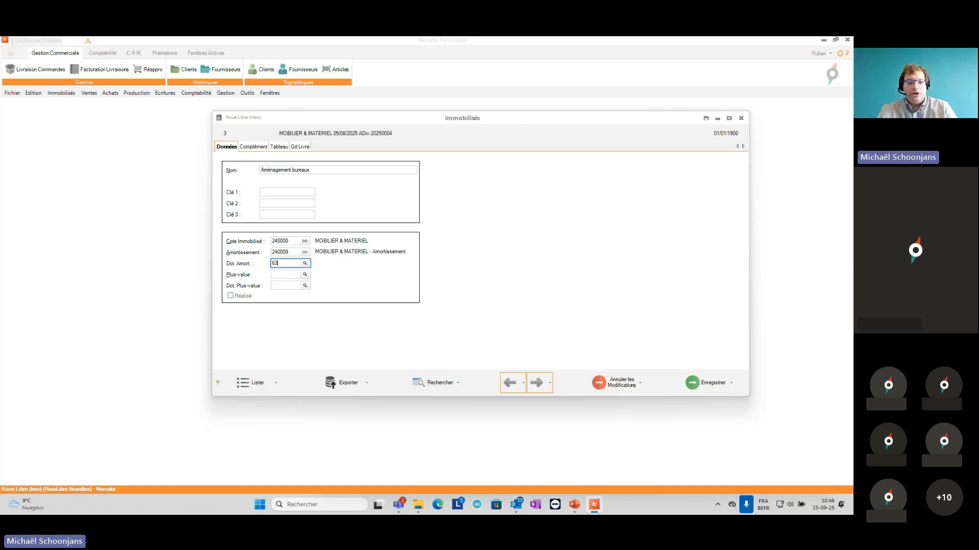
pyautogui.write('630200')
pyautogui.press('Tab')
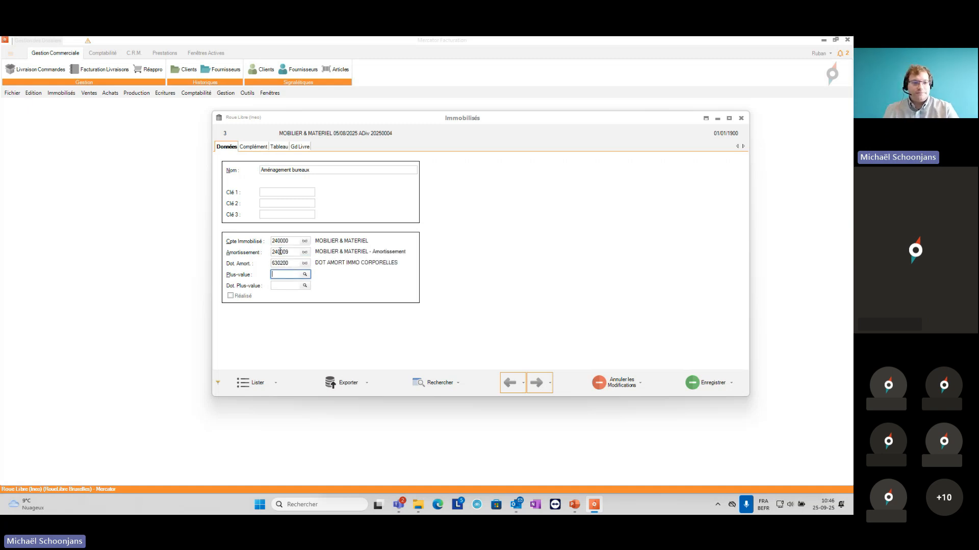
# Step: Set the asset's depreciation to a 20% rate, period Décembre, frequency Annuelle and method Linéaire, with Pro rata enabled
pyautogui.click(279, 147)
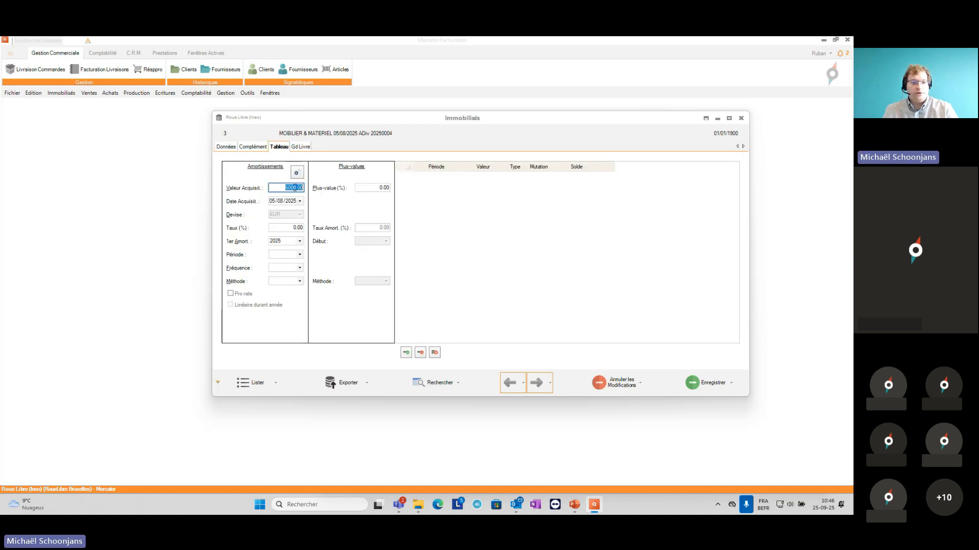
pyautogui.click(292, 228)
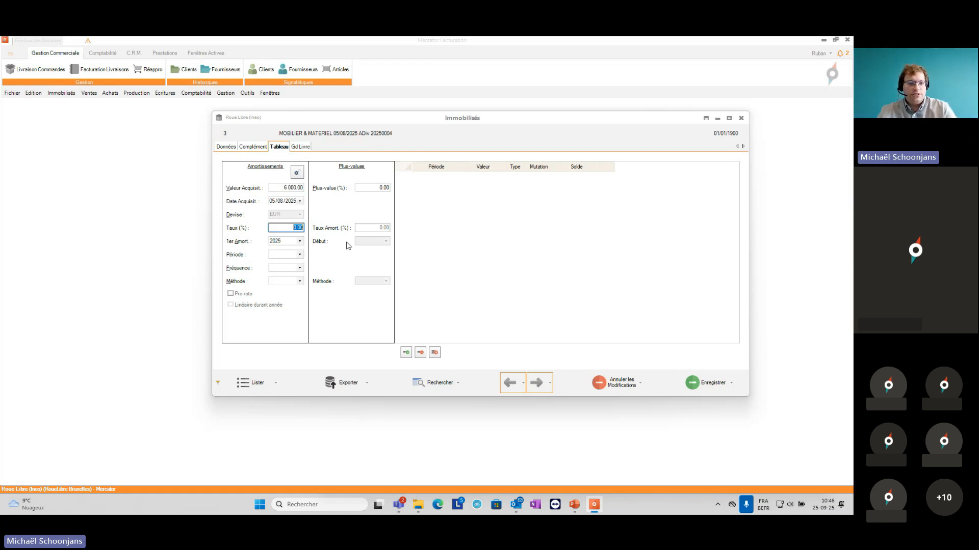
pyautogui.write('20')
pyautogui.press('Tab')
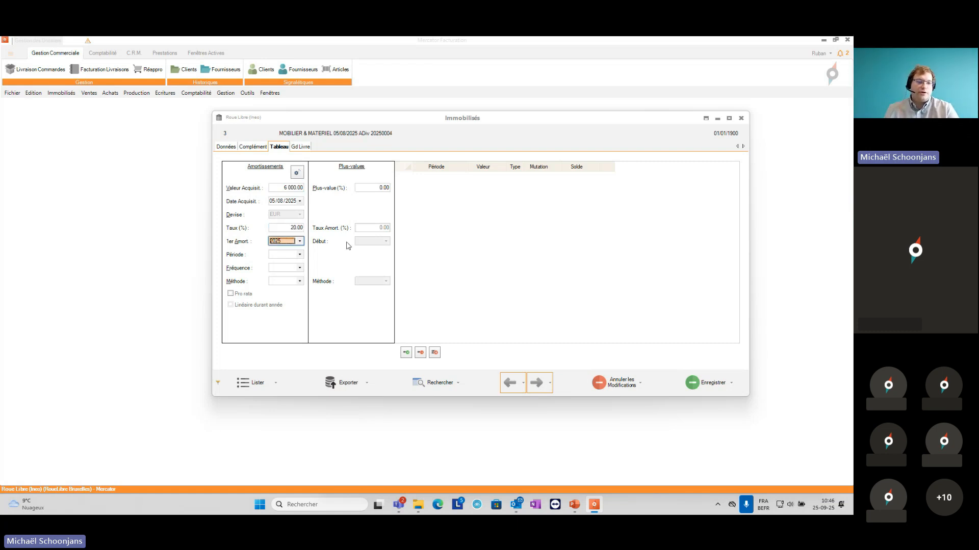
pyautogui.press('Tab')
pyautogui.click(289, 257)
pyautogui.click(289, 336)
pyautogui.click(282, 270)
pyautogui.click(283, 269)
pyautogui.click(286, 307)
pyautogui.click(284, 282)
pyautogui.click(279, 301)
pyautogui.click(244, 294)
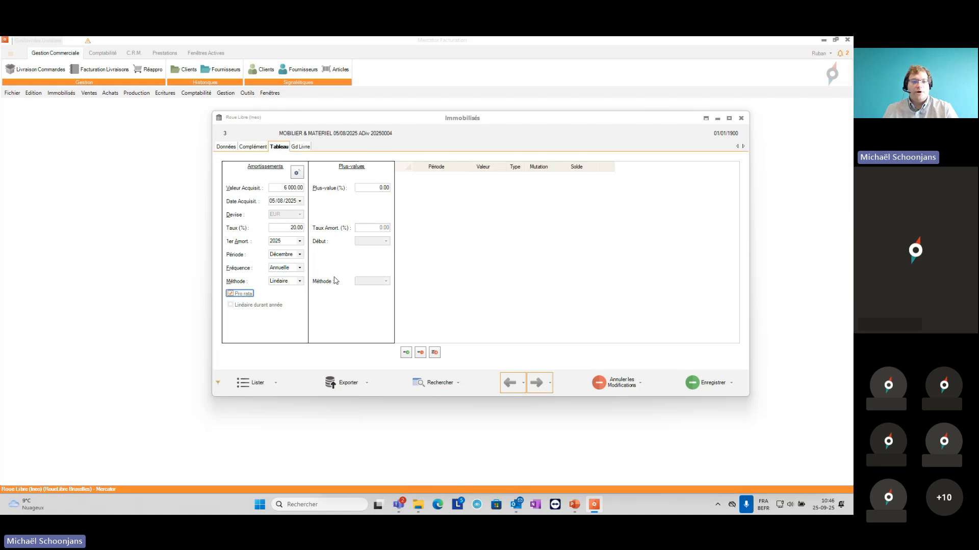
# Step: Generate the depreciation table for Aménagement bureaux and save the asset record
pyautogui.click(297, 172)
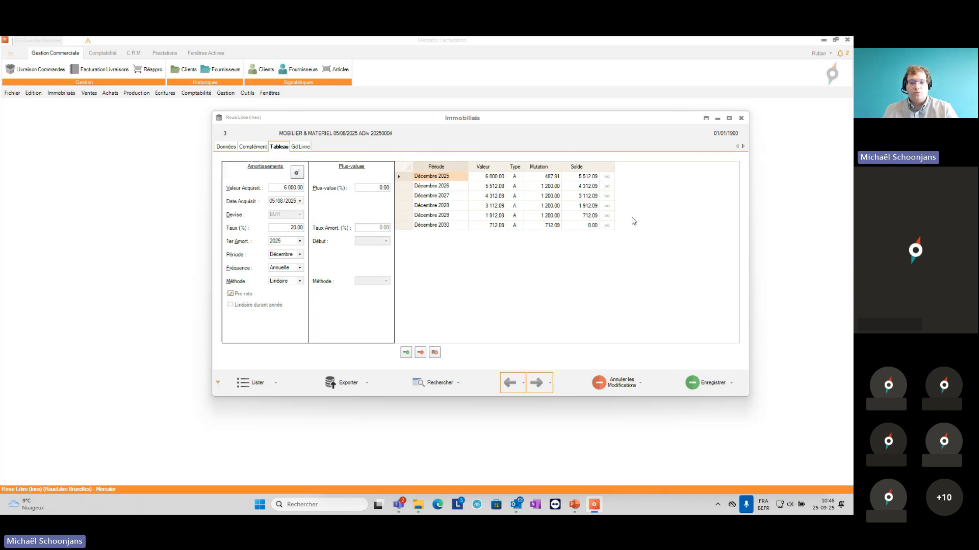
pyautogui.click(711, 385)
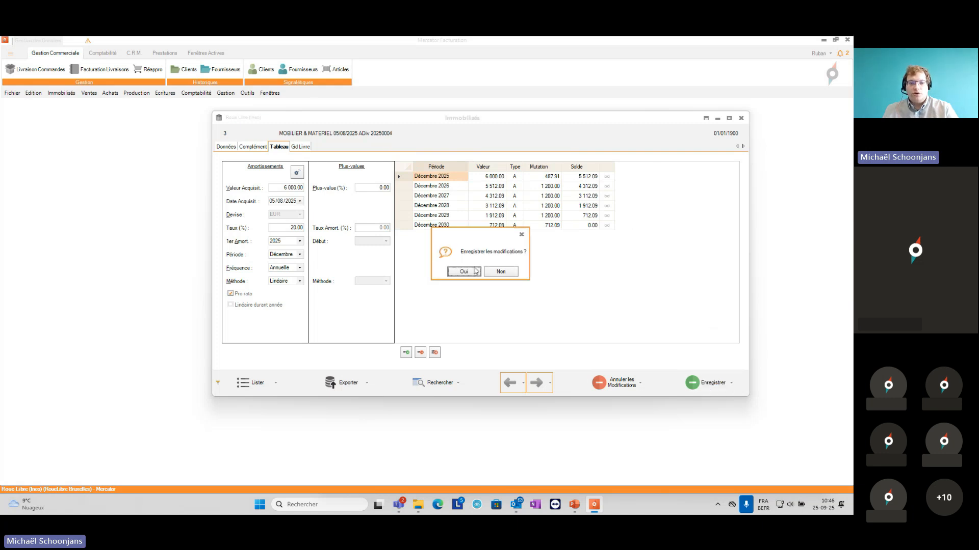
pyautogui.click(465, 270)
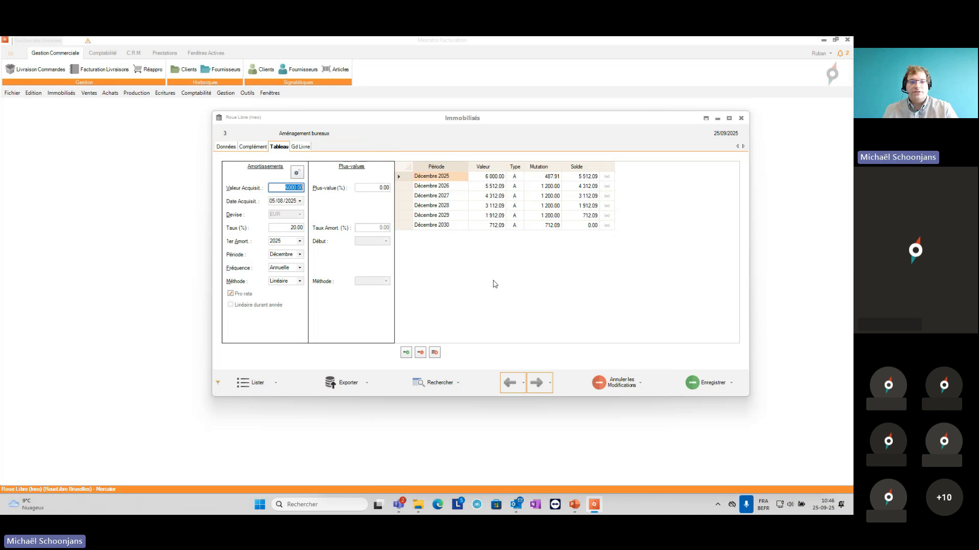
# Step: Examine the 2025 general ledger entries linked to the Aménagement bureaux asset
pyautogui.click(299, 147)
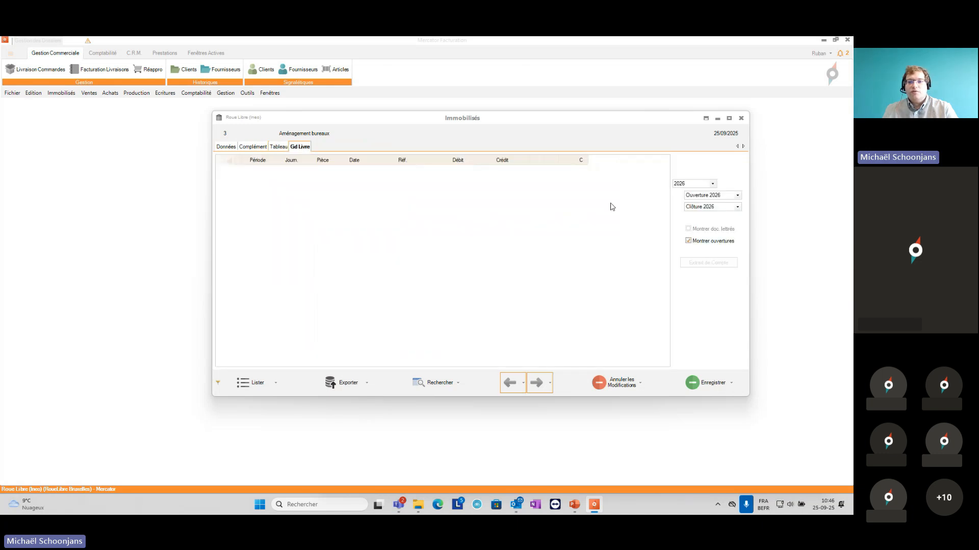
pyautogui.click(694, 184)
pyautogui.click(676, 201)
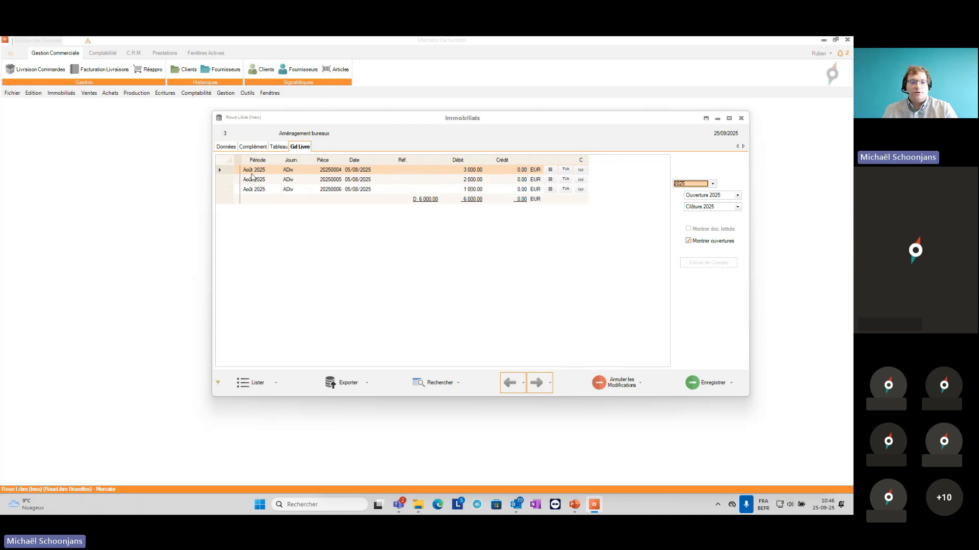
pyautogui.click(394, 179)
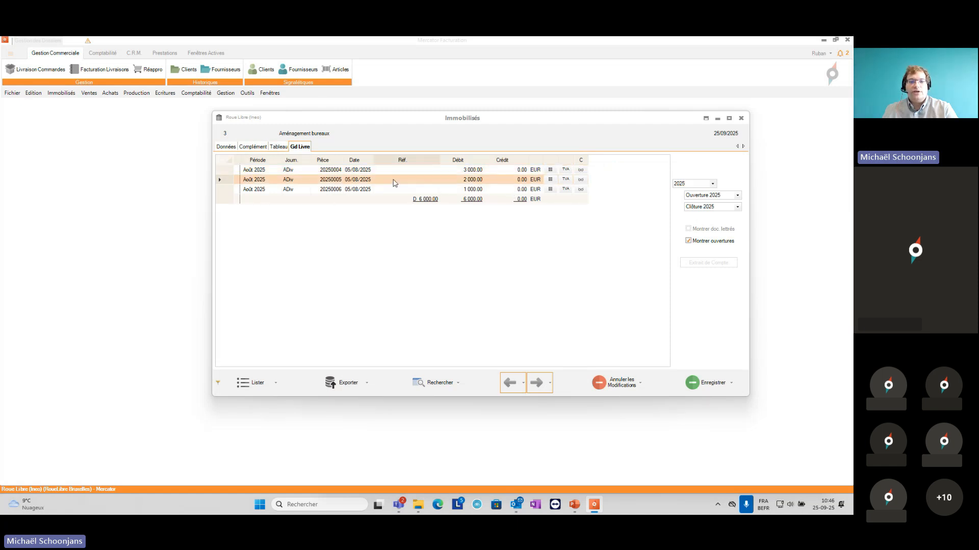
pyautogui.click(397, 190)
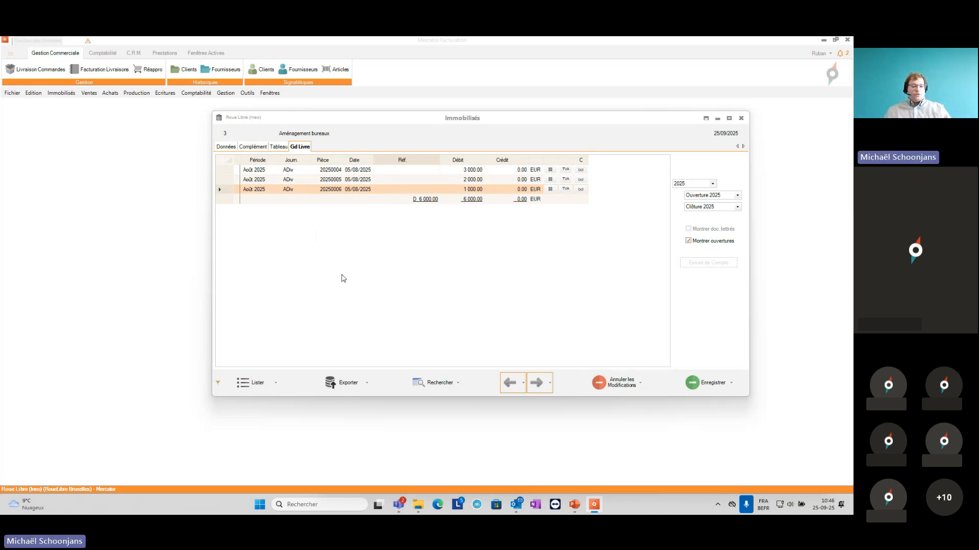
pyautogui.click(575, 505)
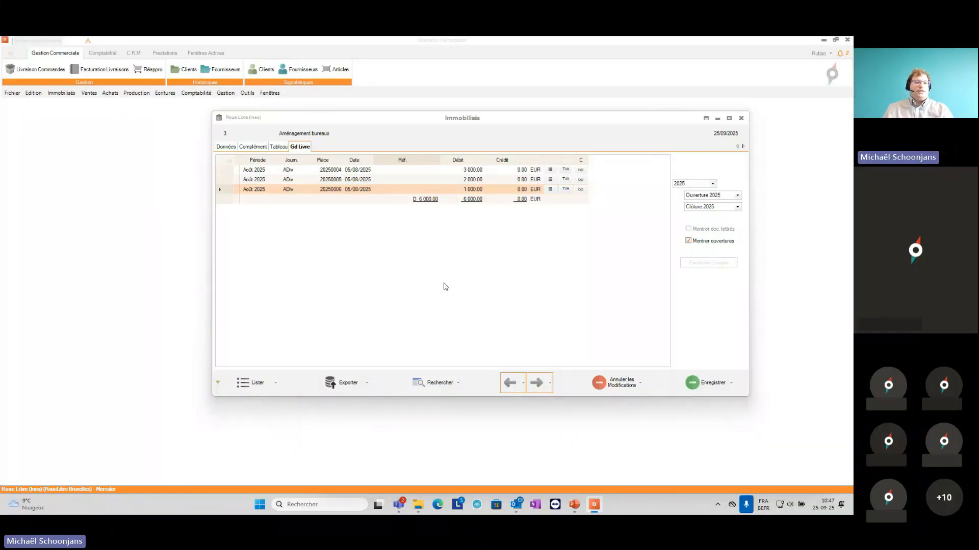
pyautogui.click(225, 147)
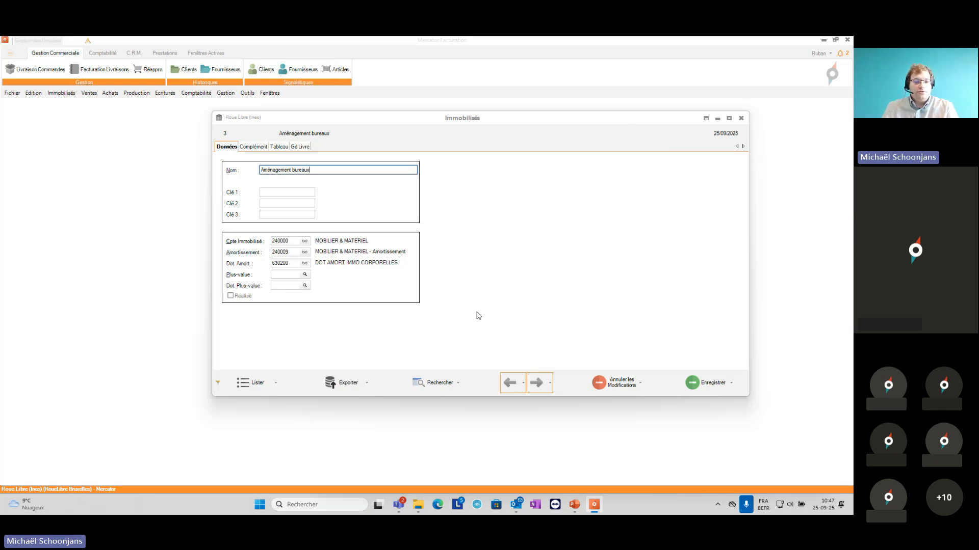
pyautogui.click(458, 384)
pyautogui.moveTo(458, 400)
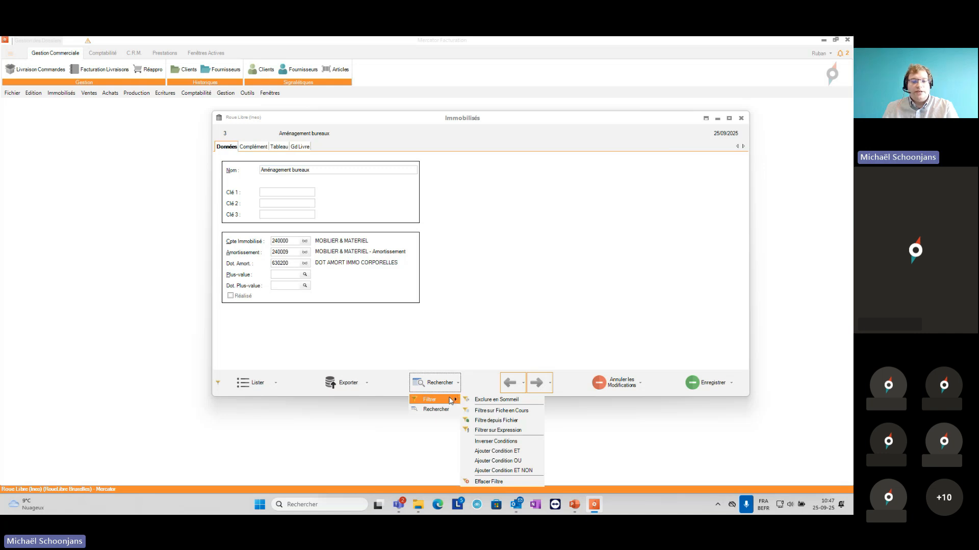
pyautogui.click(500, 256)
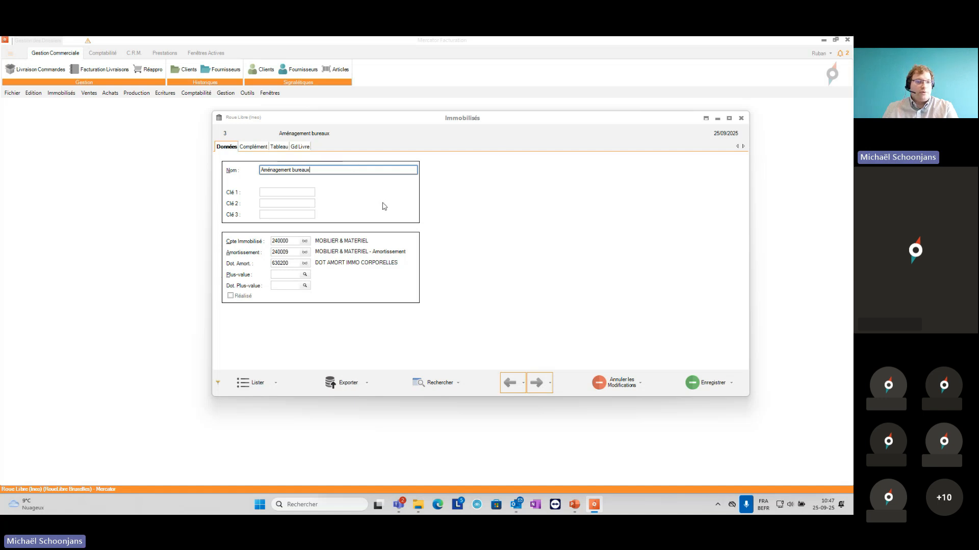
# Step: Post the periodic depreciation entries for all fixed assets, without the filter, from Ouverture 2025 to Clôture 2025 in the OpDiv journal
pyautogui.click(61, 93)
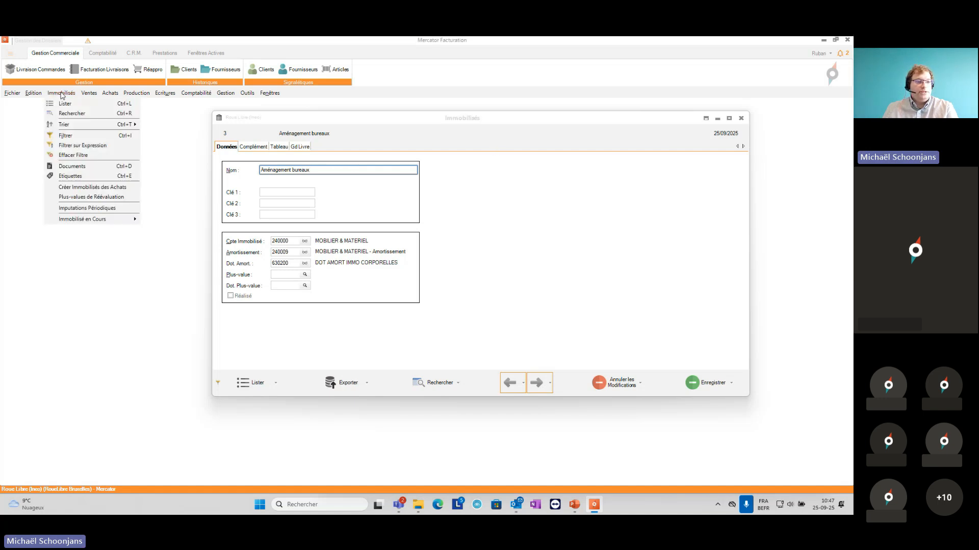
pyautogui.click(94, 208)
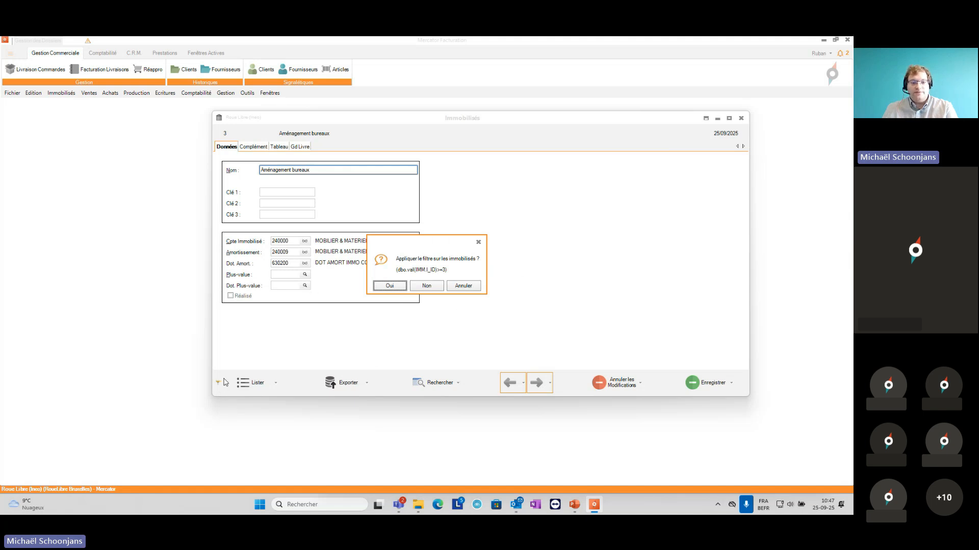
pyautogui.click(420, 288)
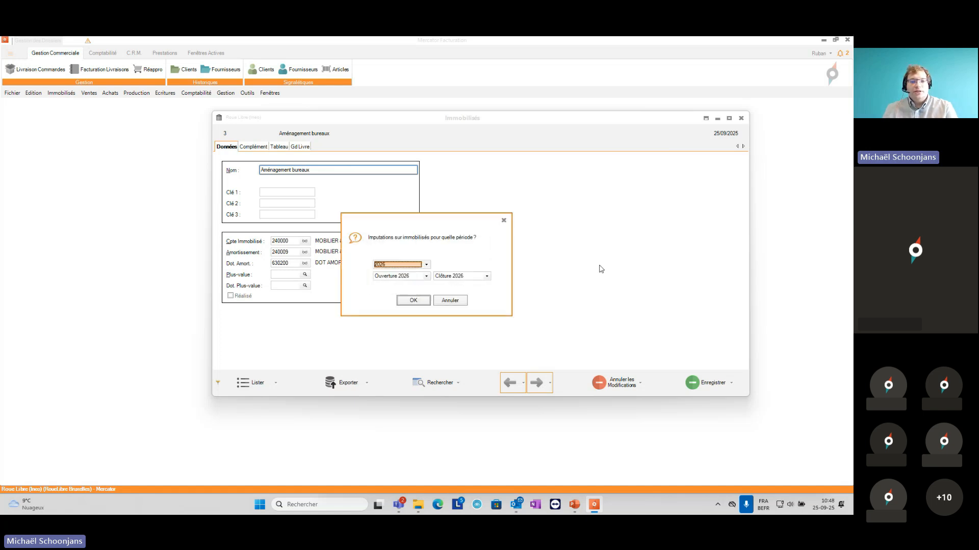
pyautogui.click(389, 267)
pyautogui.click(393, 280)
pyautogui.click(420, 304)
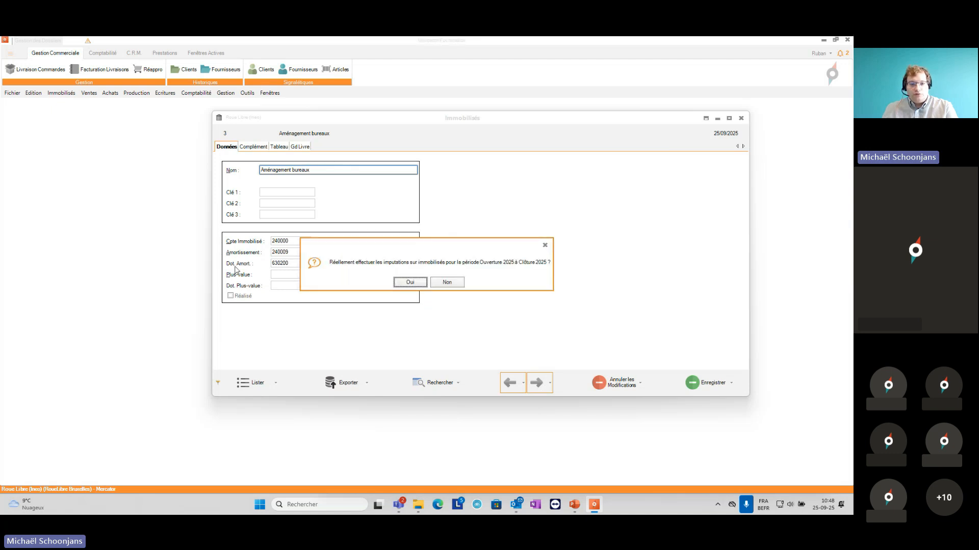
pyautogui.click(406, 284)
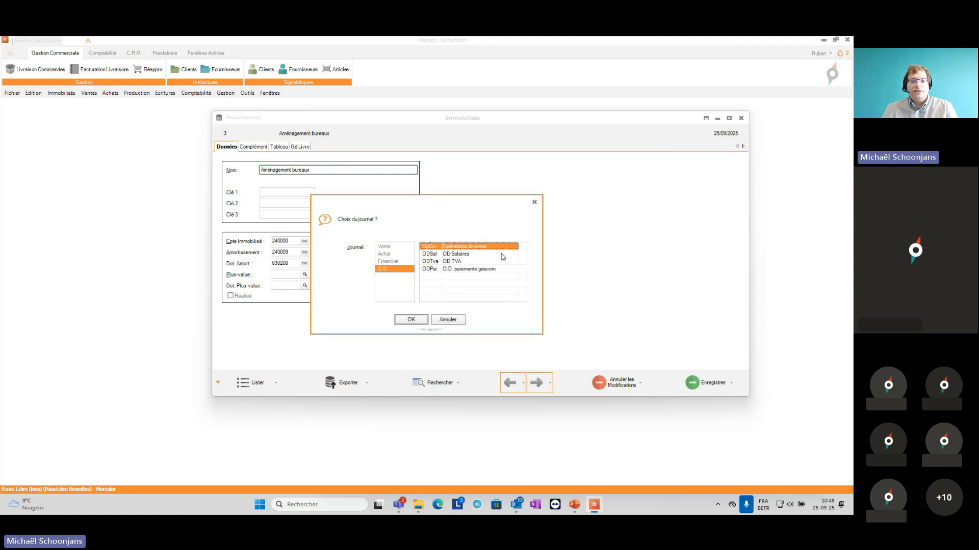
pyautogui.click(412, 320)
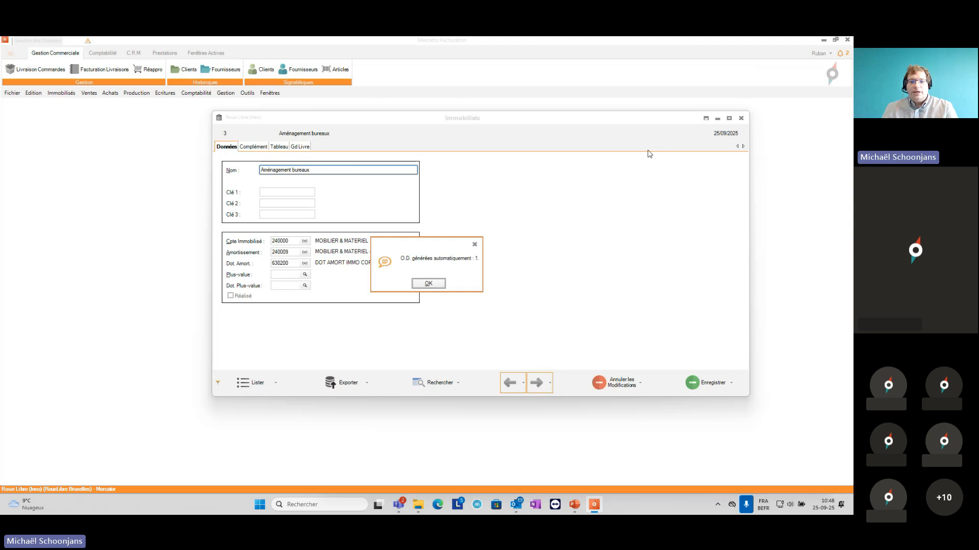
pyautogui.click(439, 286)
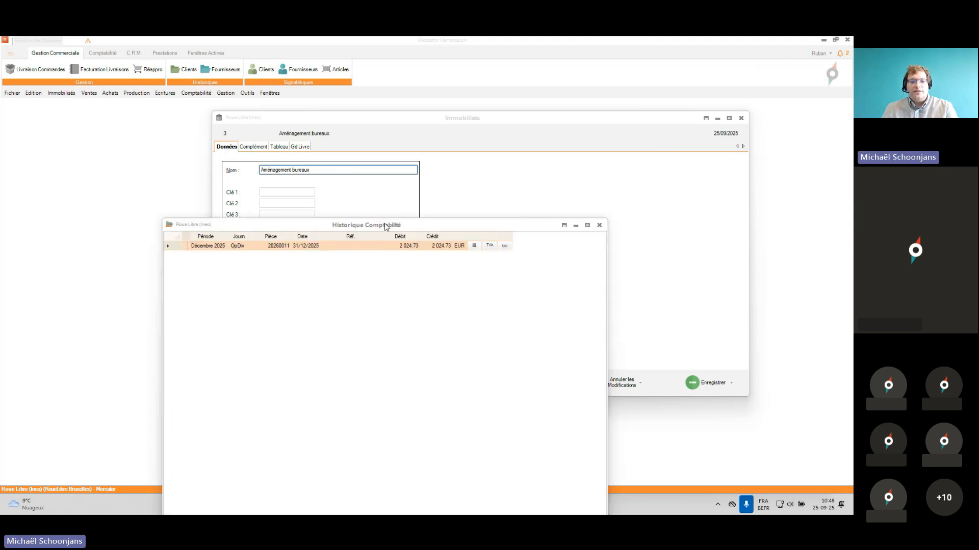
# Step: Open the generated December 2025 OpDiv entry, examine its depreciation and charge lines per asset, and close it with the accounting history
pyautogui.moveTo(384, 226); pyautogui.dragTo(364, 149)
pyautogui.click(485, 171)
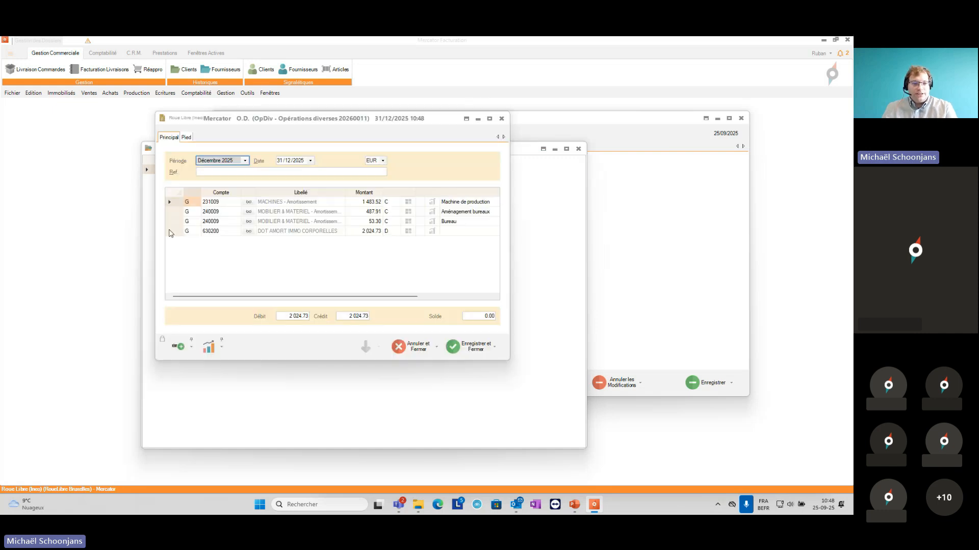
pyautogui.click(284, 203)
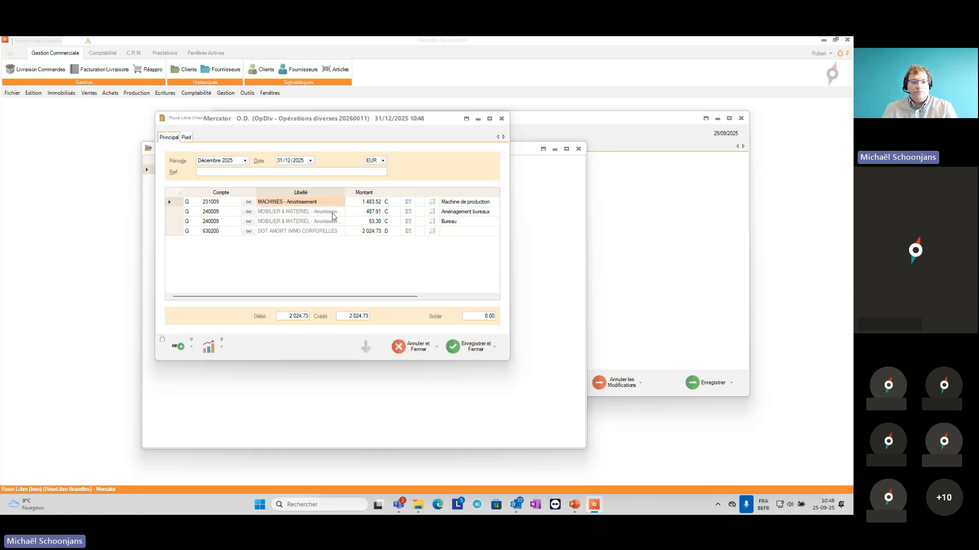
pyautogui.click(457, 202)
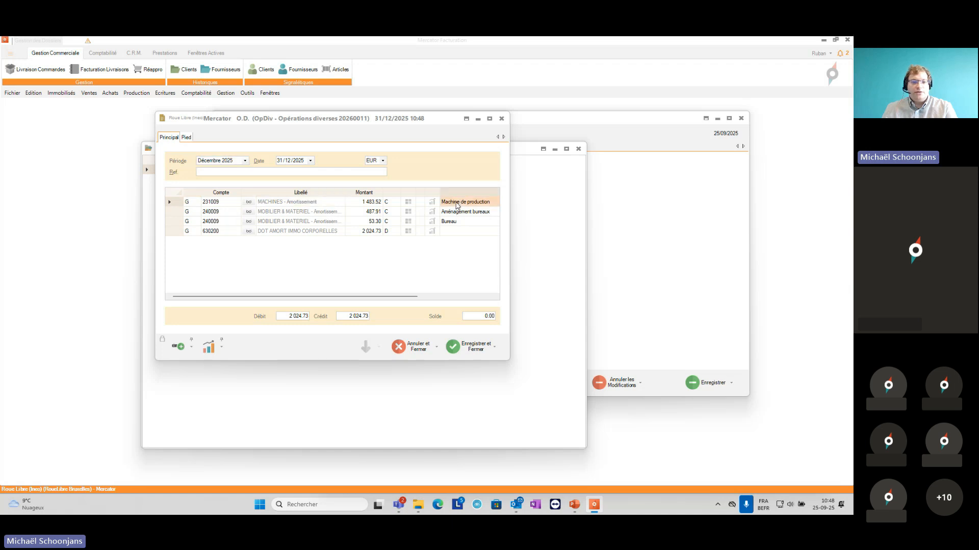
pyautogui.click(461, 213)
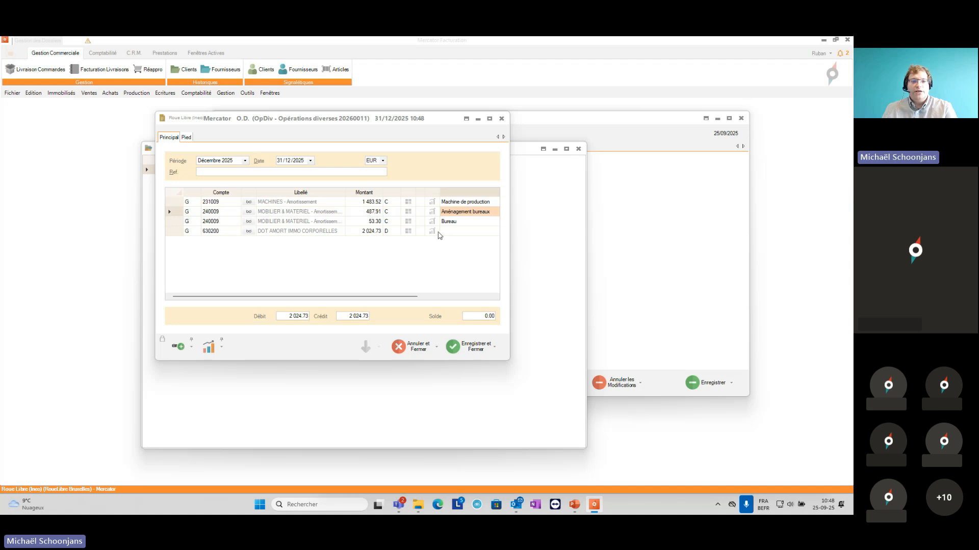
pyautogui.click(452, 225)
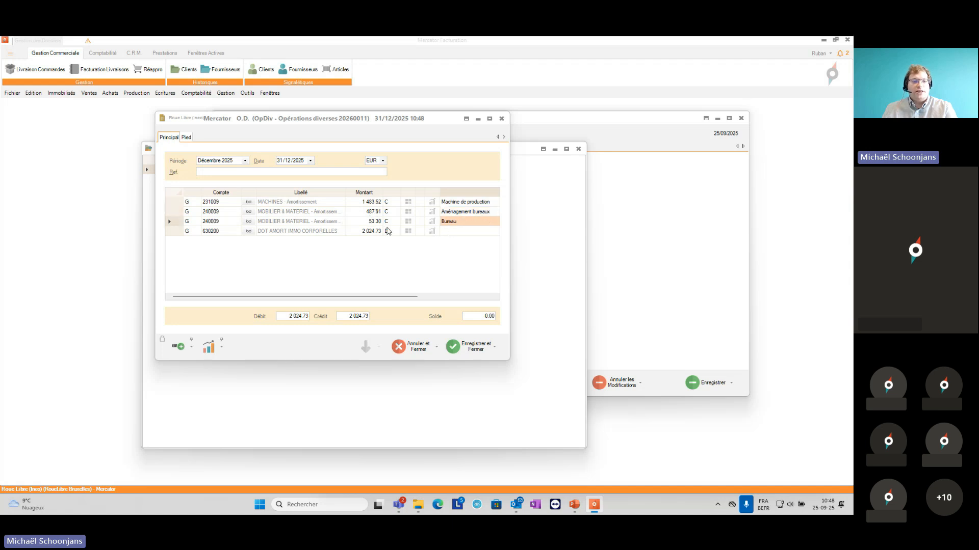
pyautogui.click(328, 232)
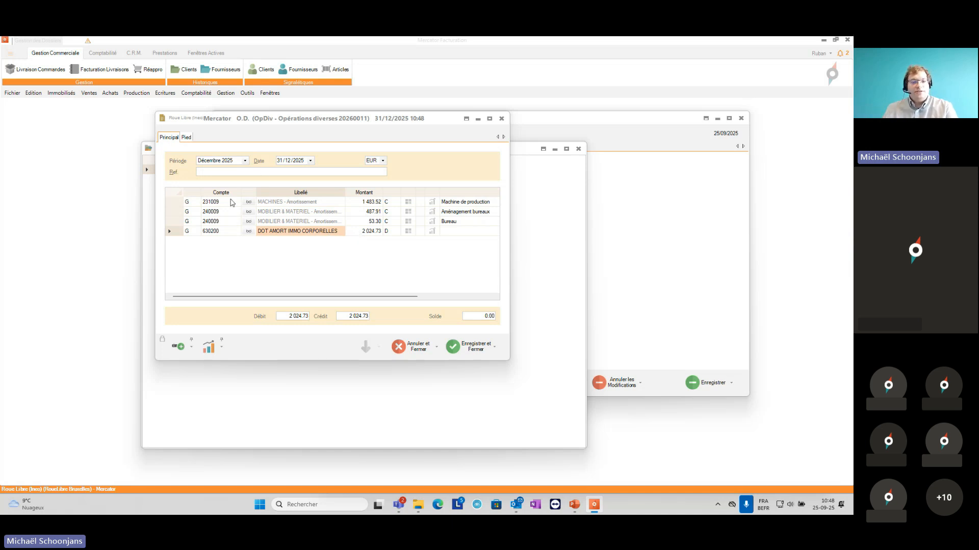
pyautogui.click(453, 347)
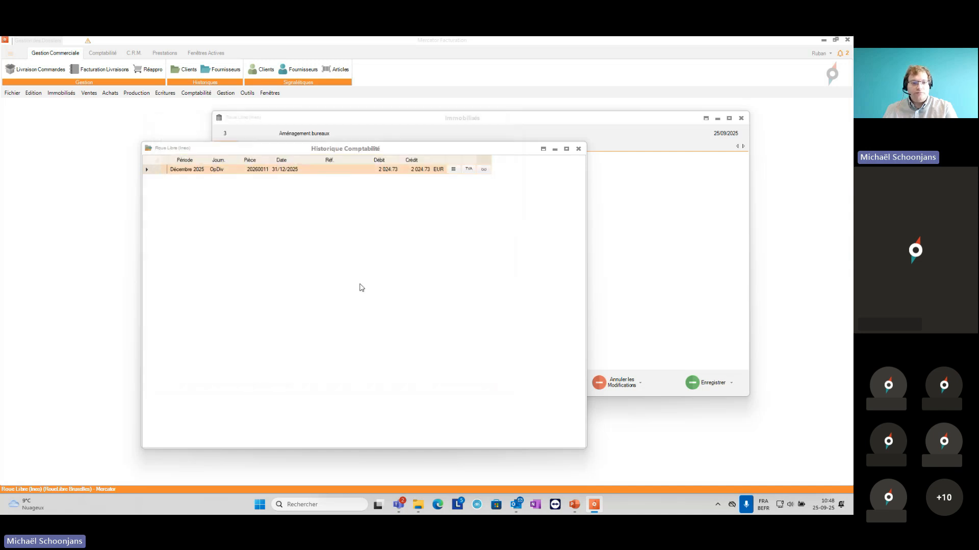
pyautogui.click(579, 151)
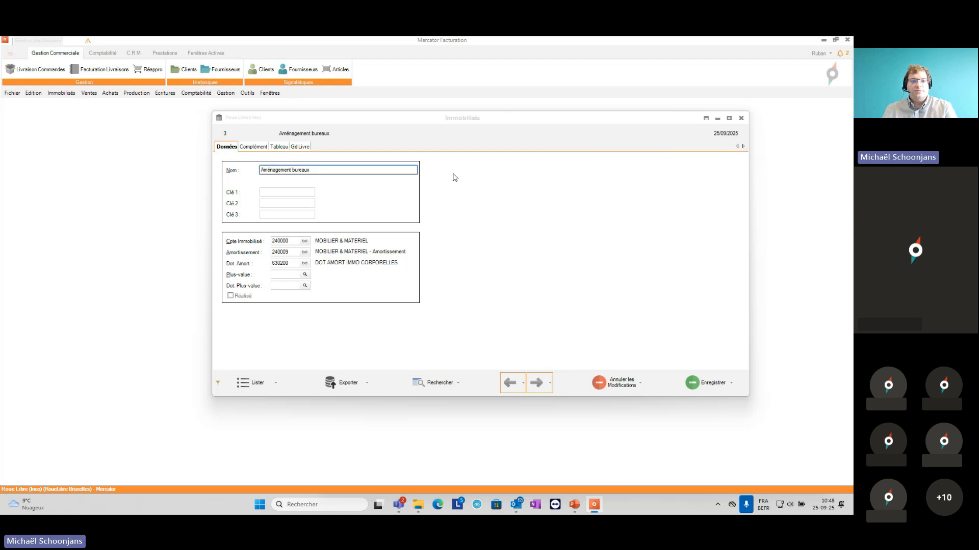
# Step: Reopen the Aménagement bureaux asset and inspect the accounting entry linked to the Décembre 2025 line of its depreciation table
pyautogui.click(279, 150)
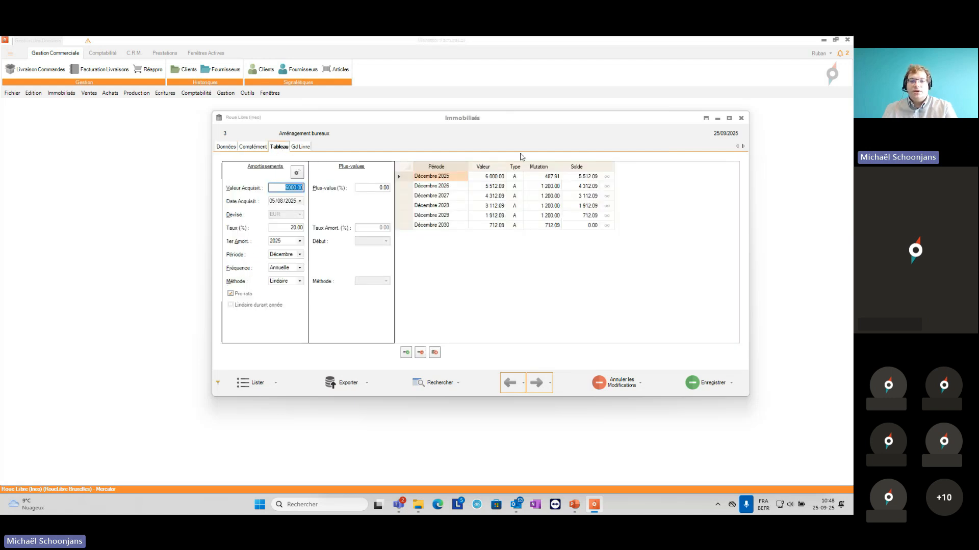
pyautogui.click(741, 118)
pyautogui.click(270, 93)
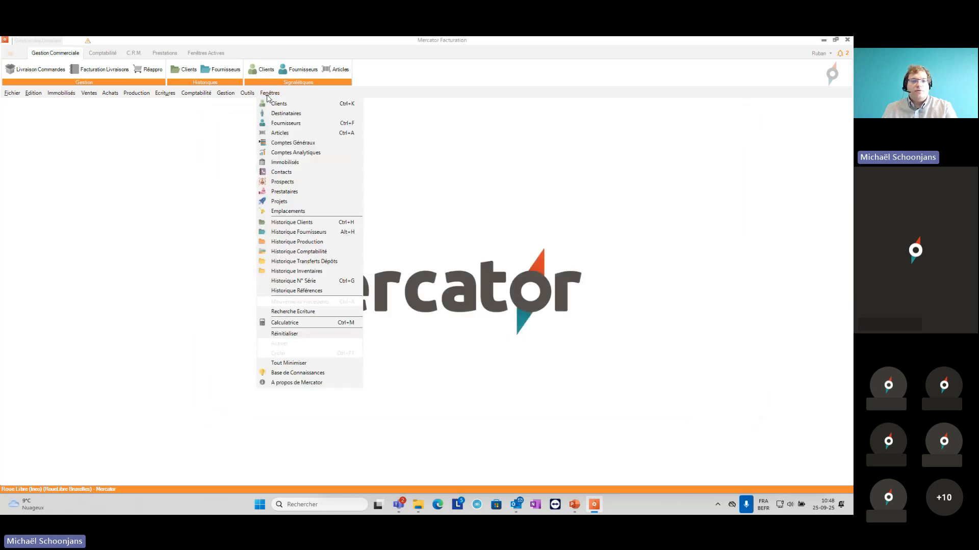
pyautogui.click(283, 161)
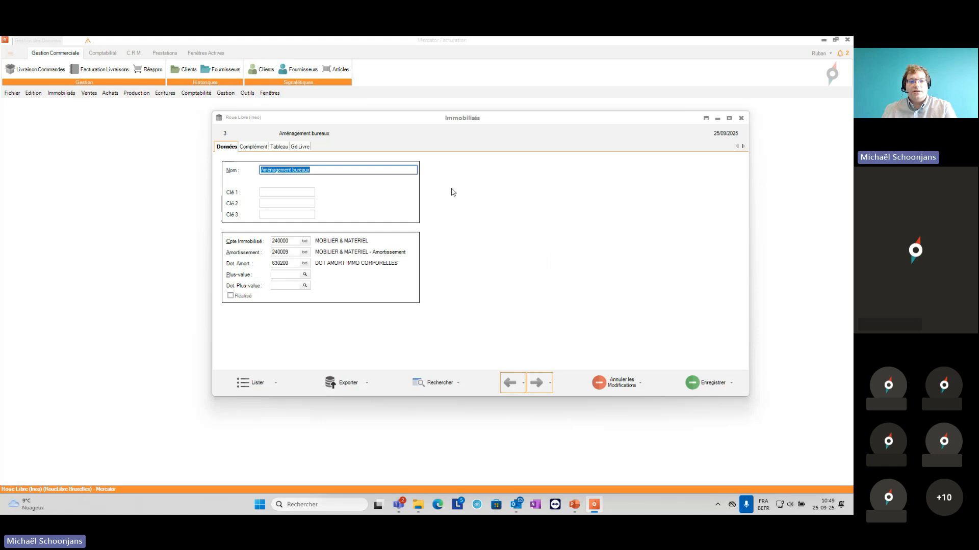
pyautogui.click(279, 147)
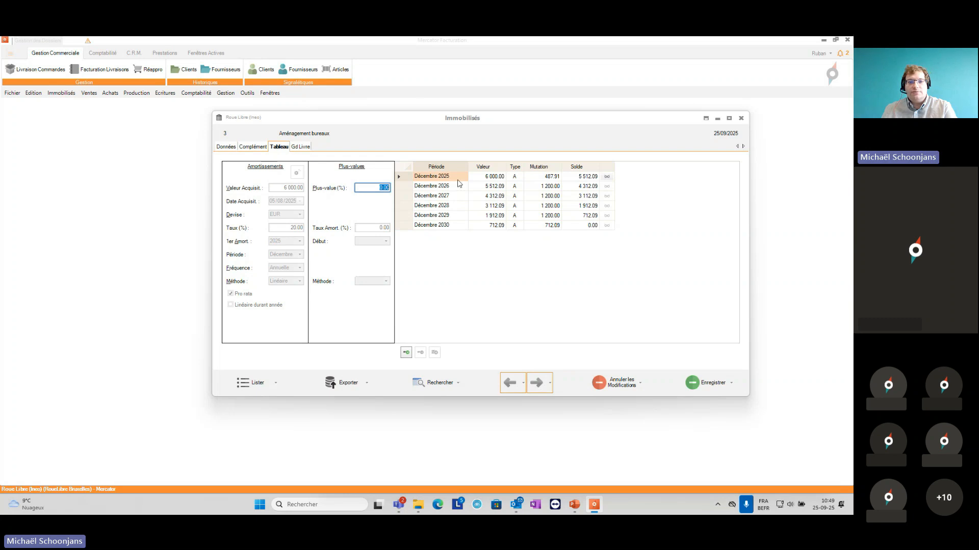
pyautogui.click(607, 178)
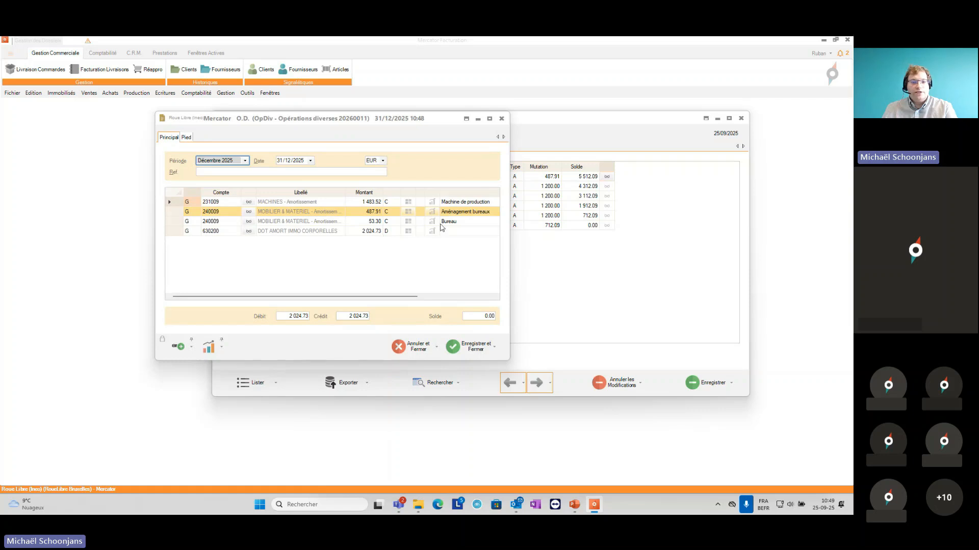
pyautogui.click(502, 120)
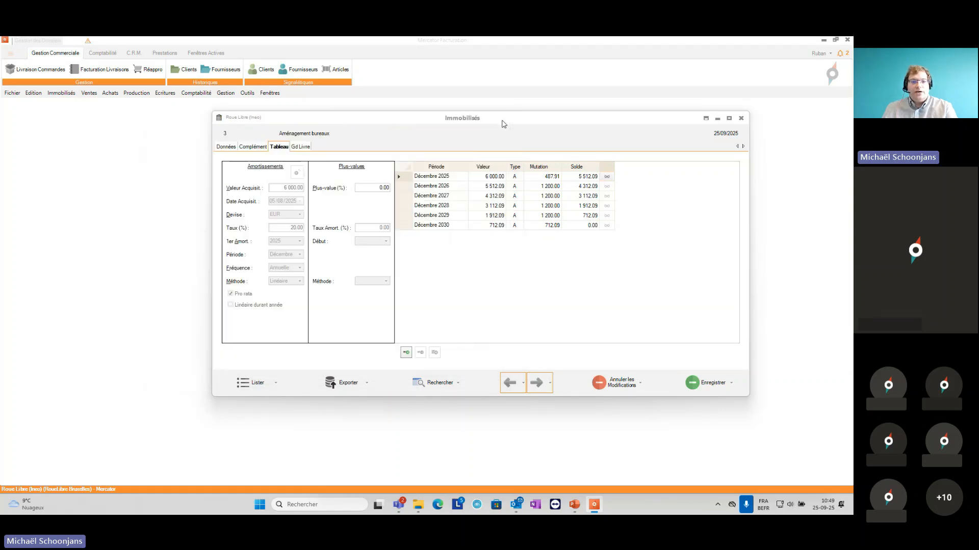
# Step: Review the 2025 general ledger of the Aménagement bureaux asset, including its December depreciation line
pyautogui.click(307, 148)
pyautogui.click(692, 184)
pyautogui.click(685, 199)
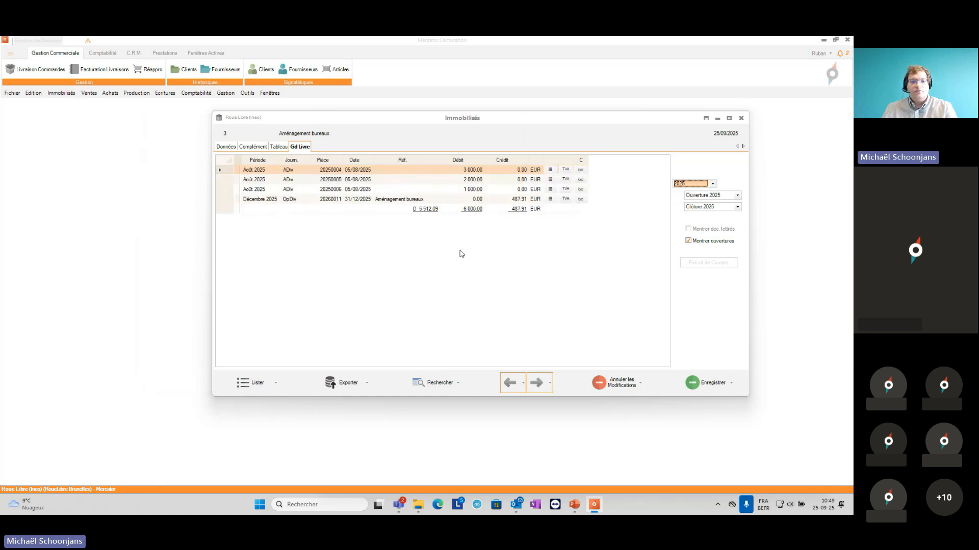
pyautogui.click(365, 202)
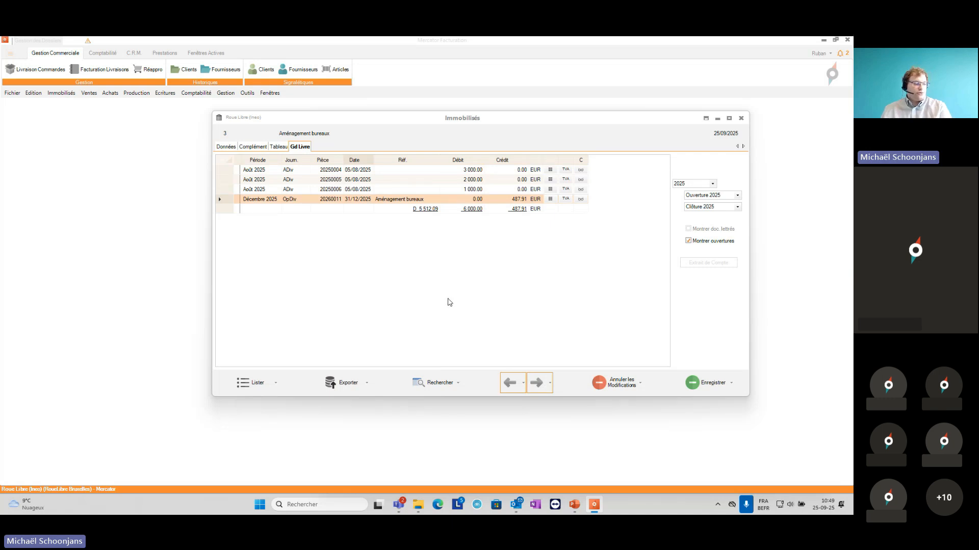
# Step: Open the Bureau asset from the fixed asset list and display its depreciation table
pyautogui.click(227, 147)
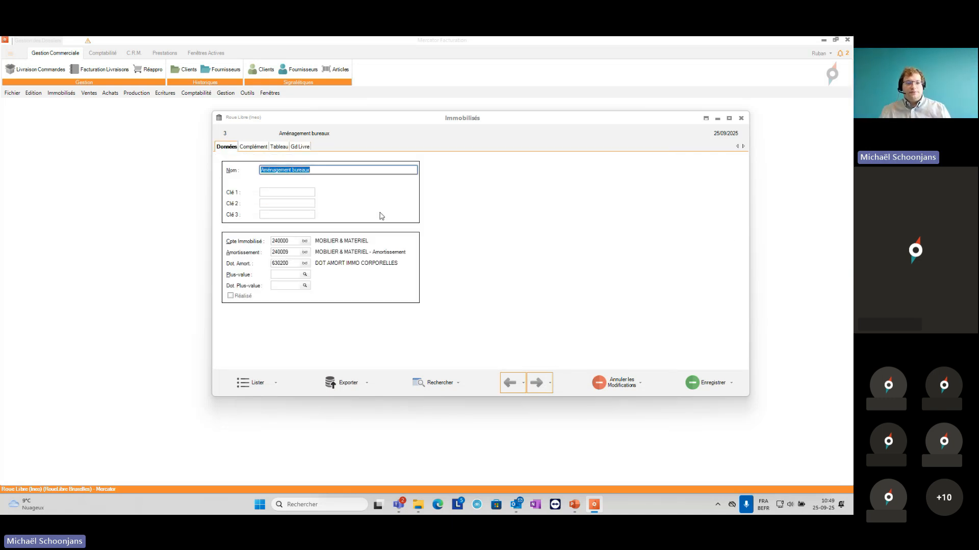
pyautogui.click(258, 386)
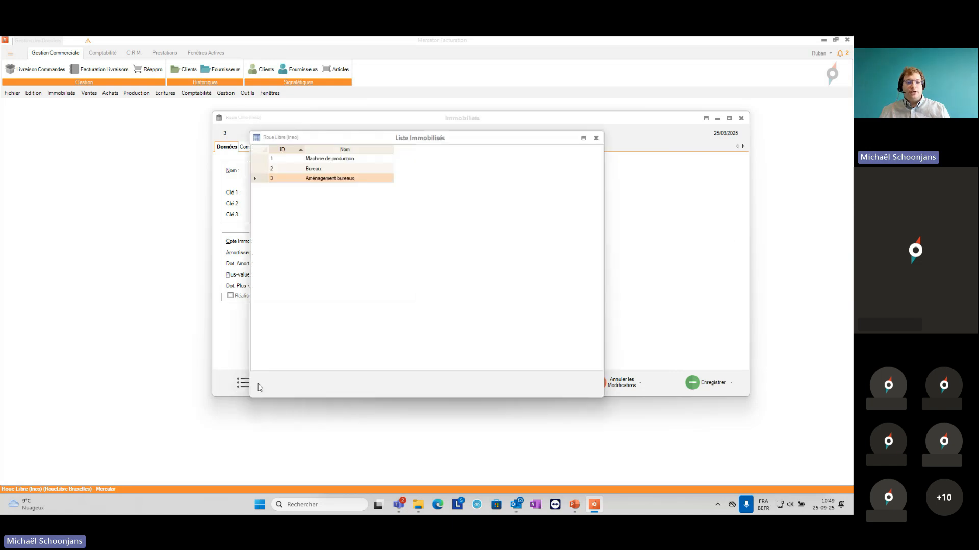
pyautogui.doubleClick(316, 169)
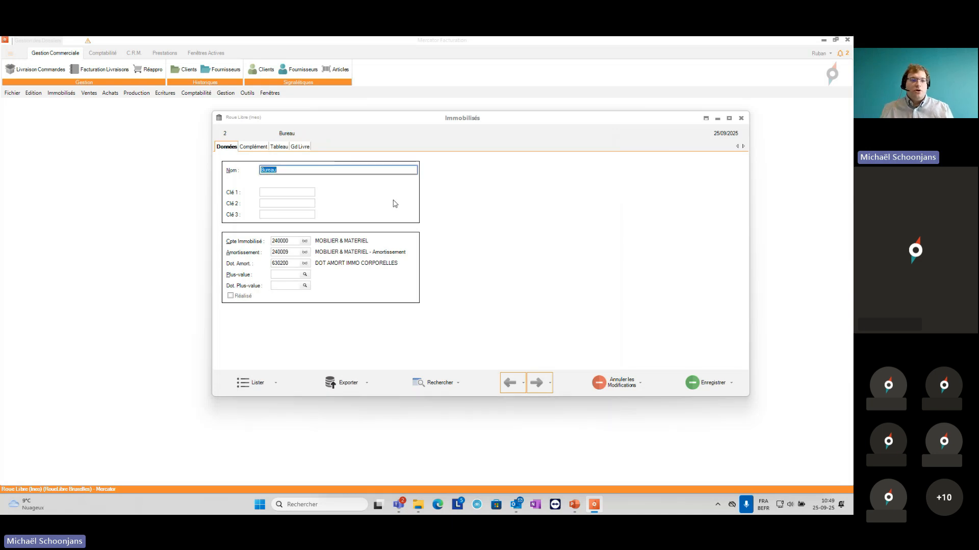
pyautogui.click(287, 152)
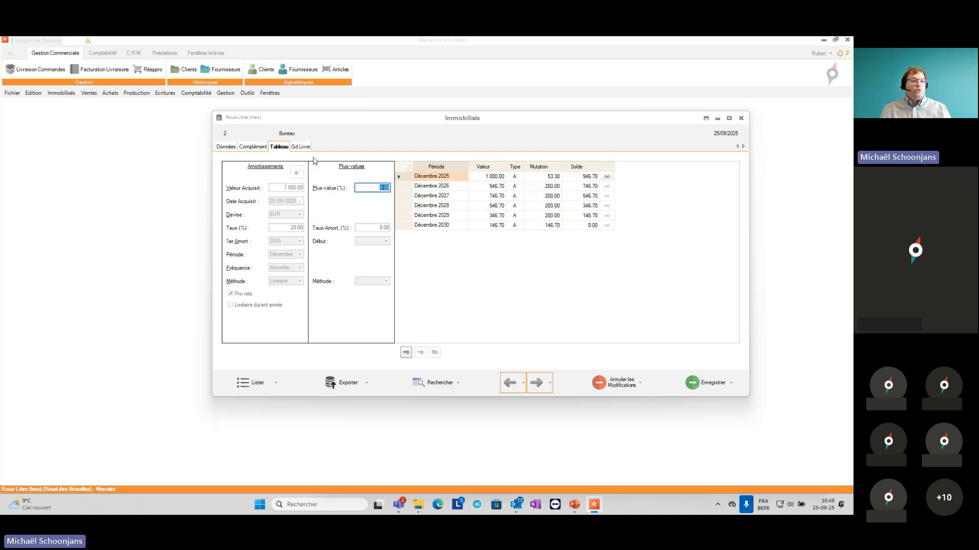
# Step: Start the resale of the Bureau asset for 700.00 EUR and accept the resale confirmation
pyautogui.click(61, 93)
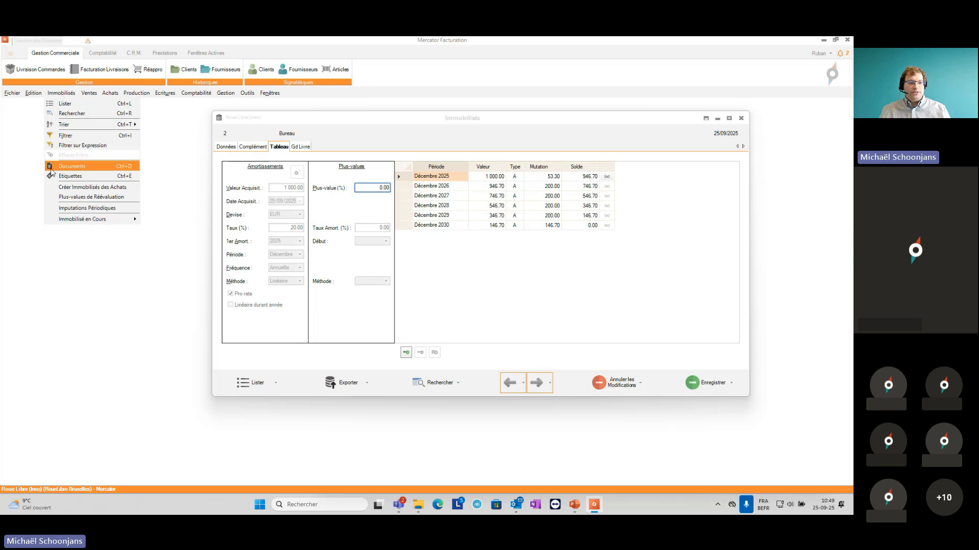
pyautogui.moveTo(80, 220)
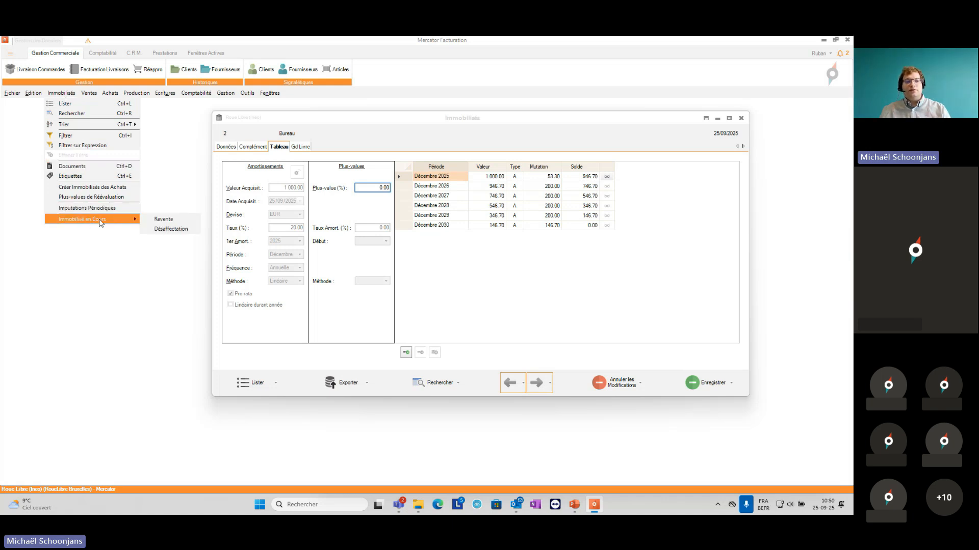
pyautogui.click(151, 220)
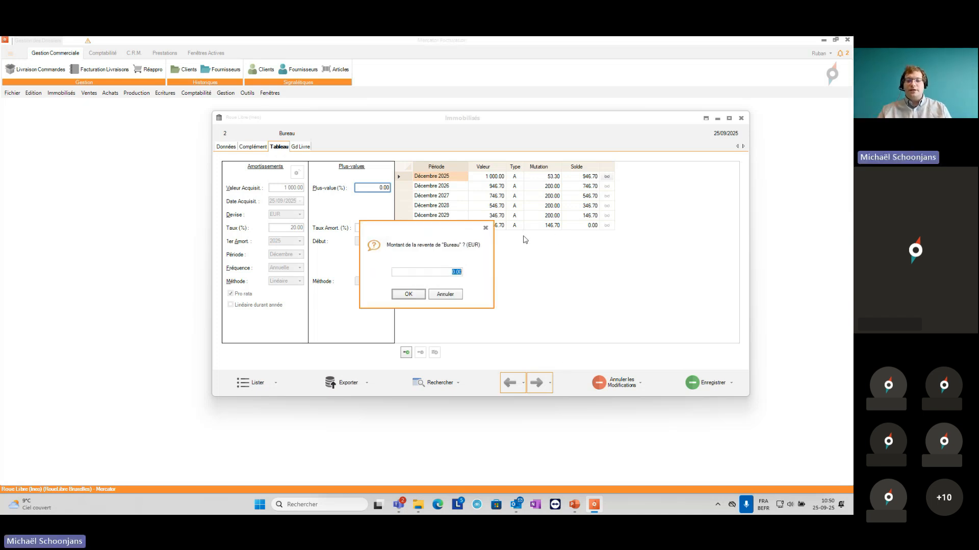
pyautogui.write('1')
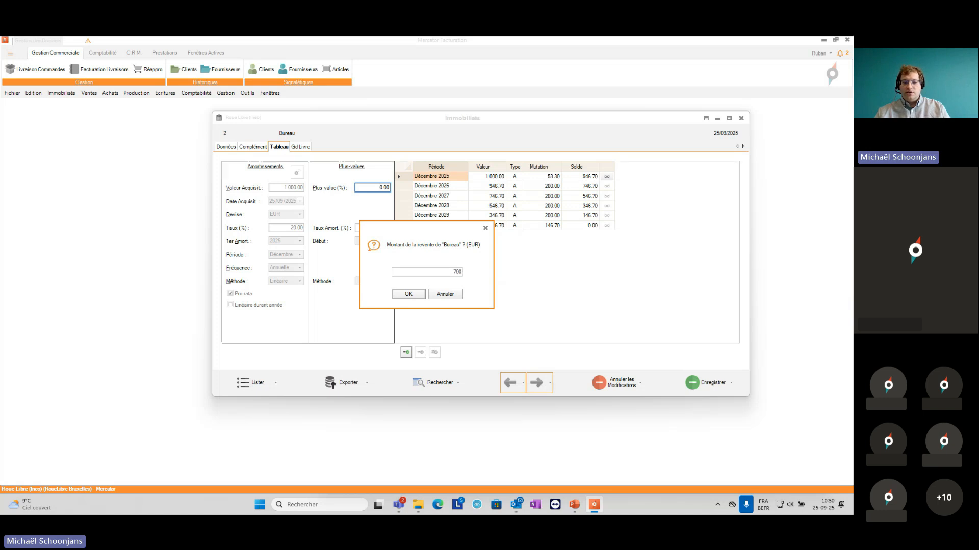
pyautogui.press('Return')
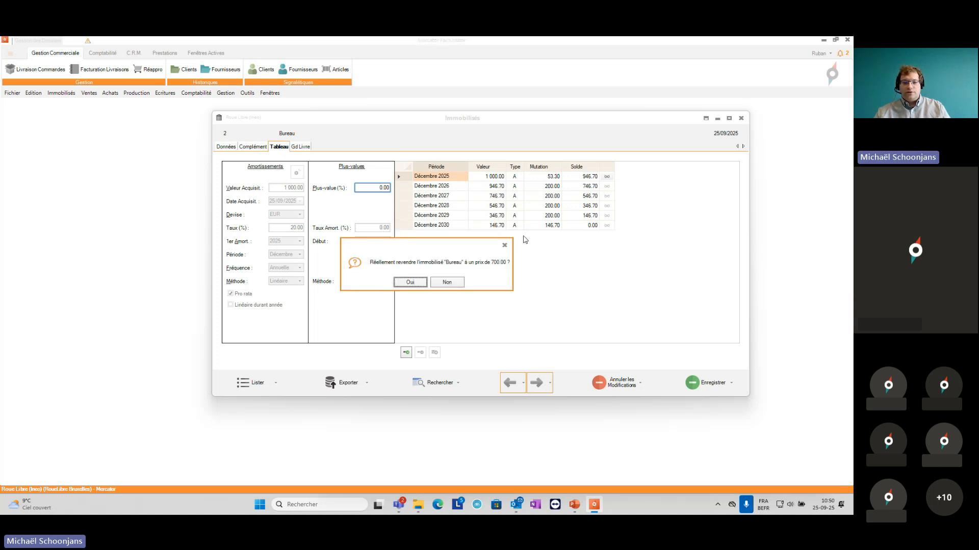
pyautogui.press('Return')
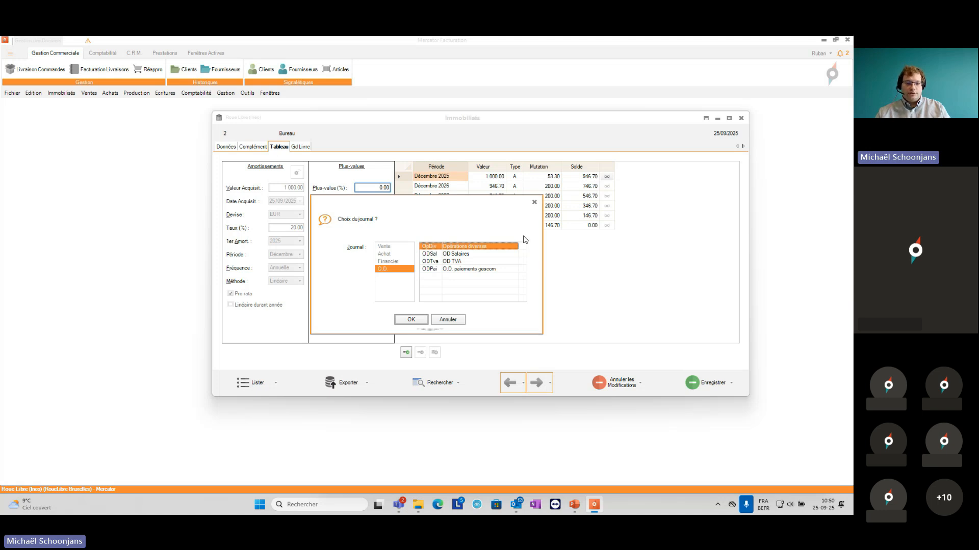
# Step: Post the Bureau resale in the OpDiv journal for the Ouverture 2026 period and save the generated entry
pyautogui.press('Return')
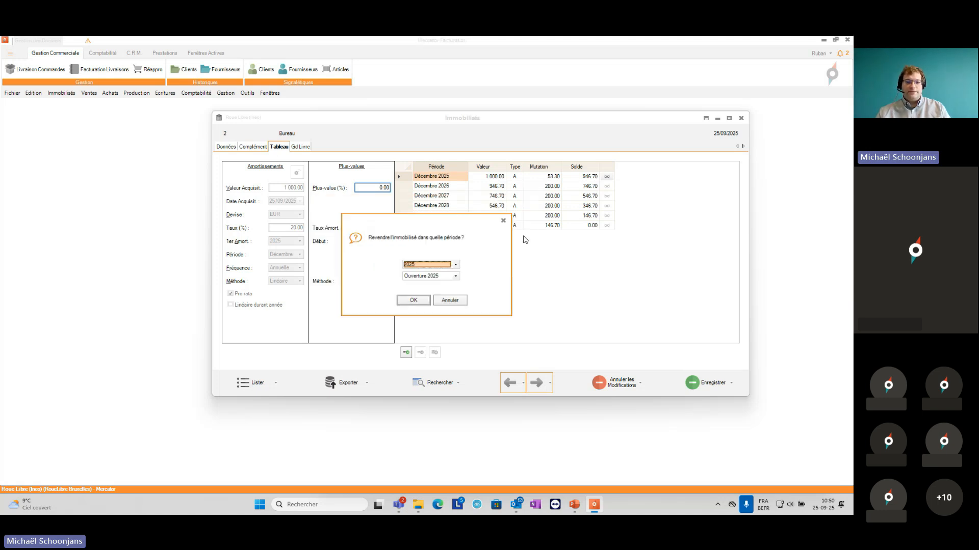
pyautogui.click(418, 264)
pyautogui.click(417, 274)
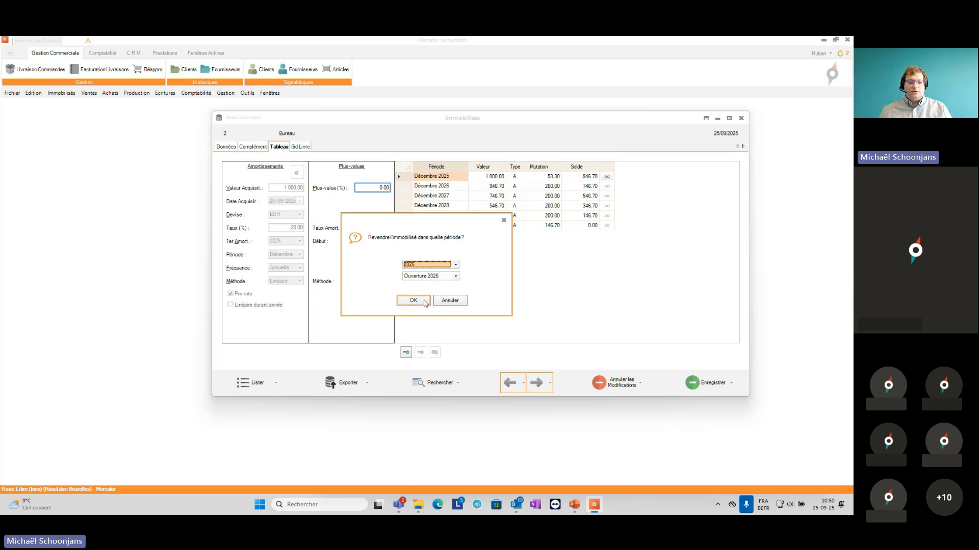
pyautogui.click(413, 301)
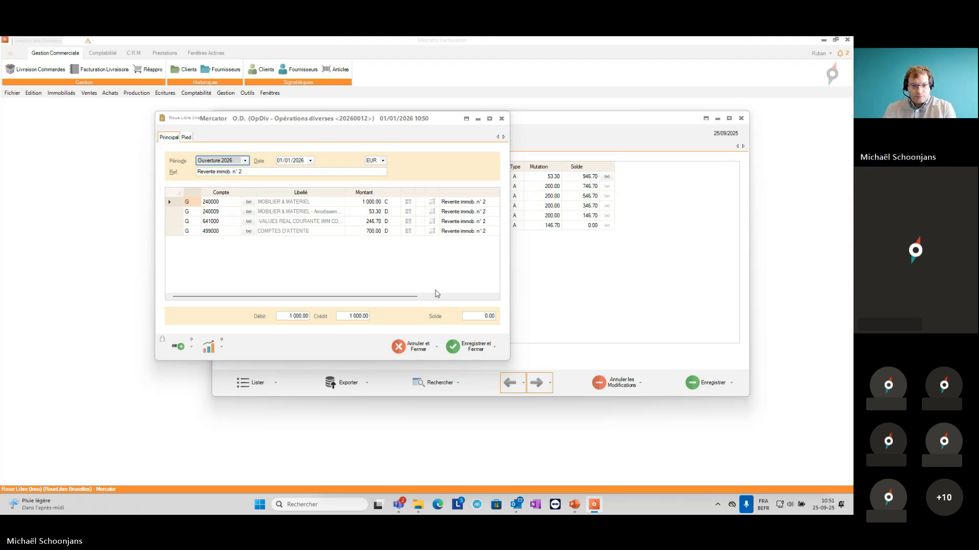
pyautogui.click(454, 347)
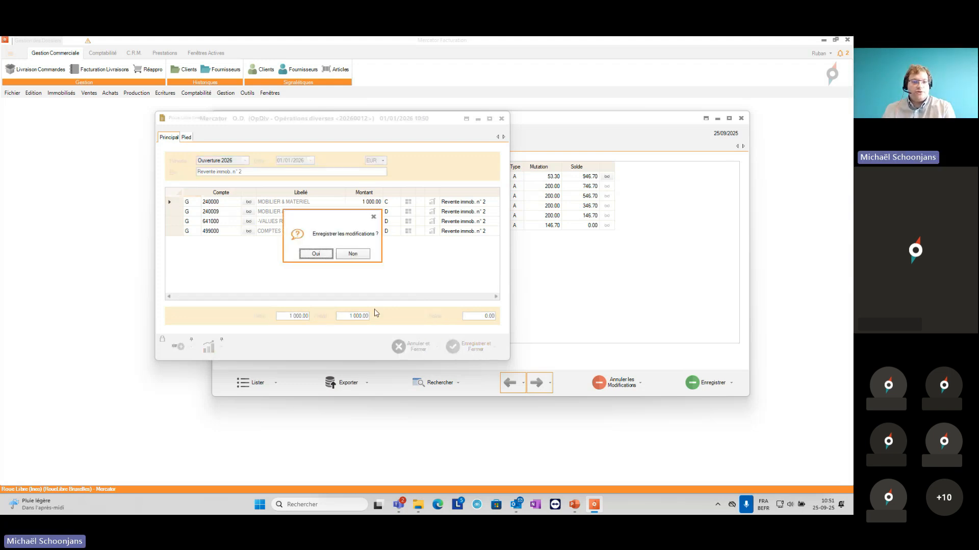
pyautogui.click(314, 254)
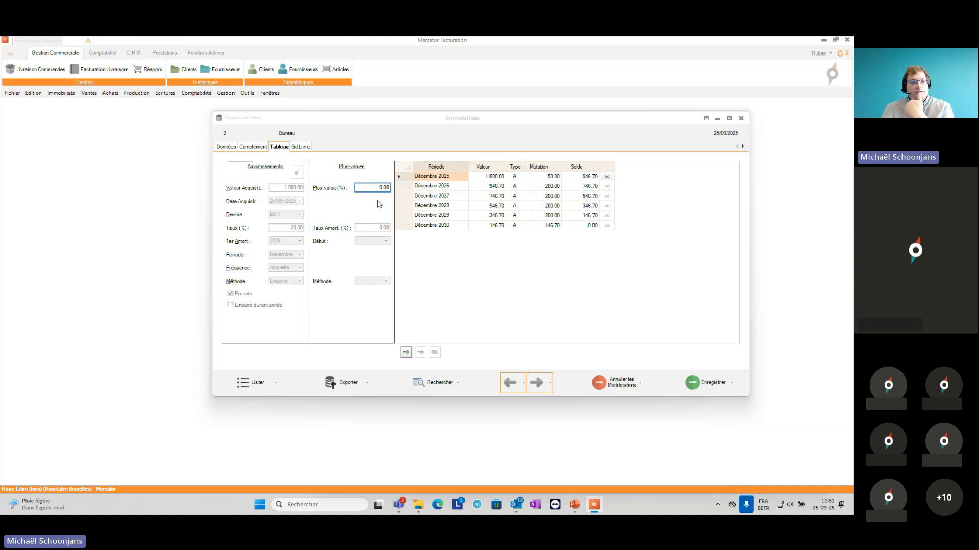
# Step: Close and reopen the Bureau asset record to check its Réalisé status after the resale
pyautogui.click(230, 147)
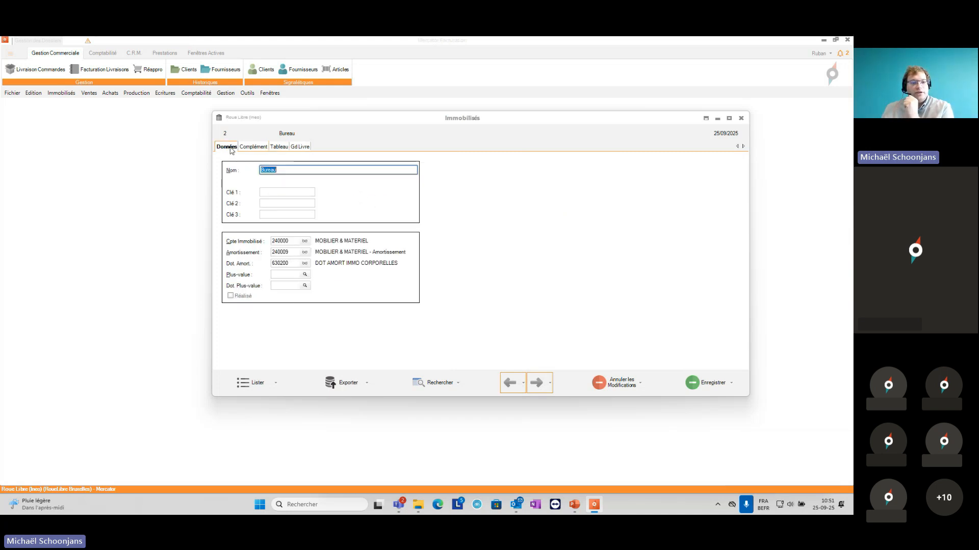
pyautogui.click(741, 119)
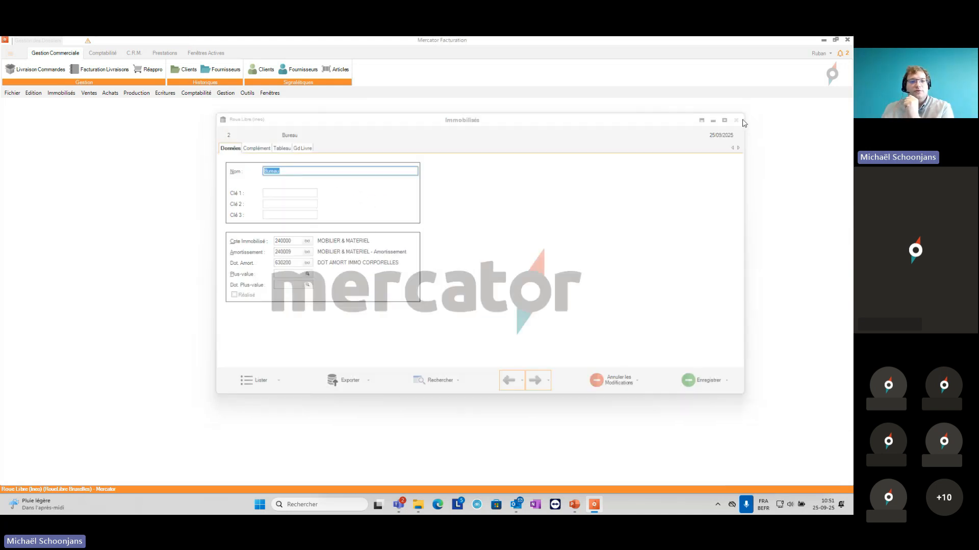
pyautogui.click(270, 93)
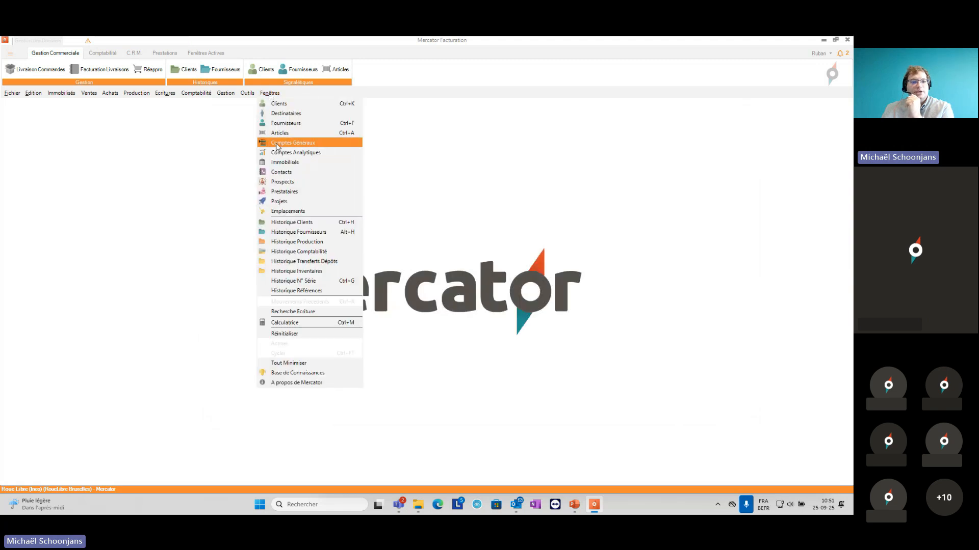
pyautogui.click(284, 163)
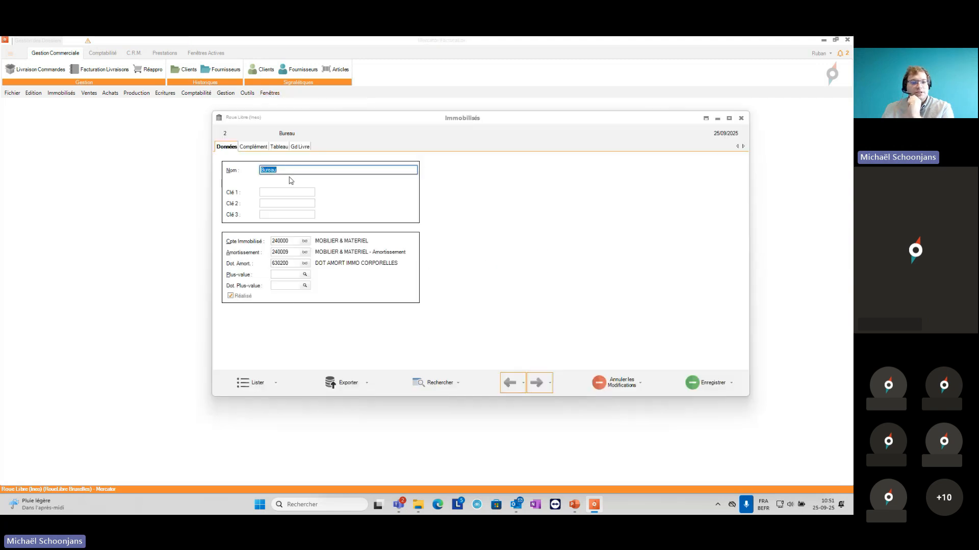
pyautogui.click(231, 298)
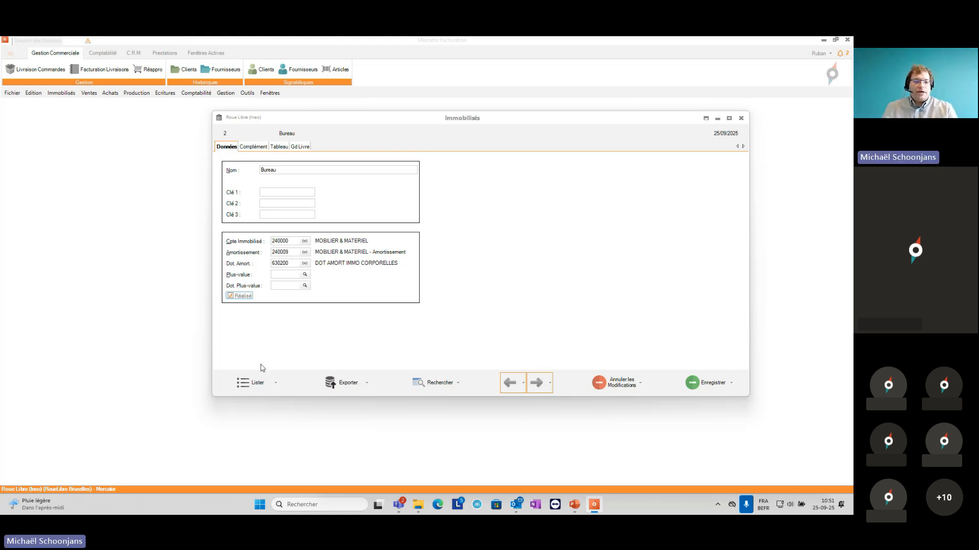
# Step: Open the Machine de production asset from the fixed asset list and review its depreciation table and general data
pyautogui.click(256, 389)
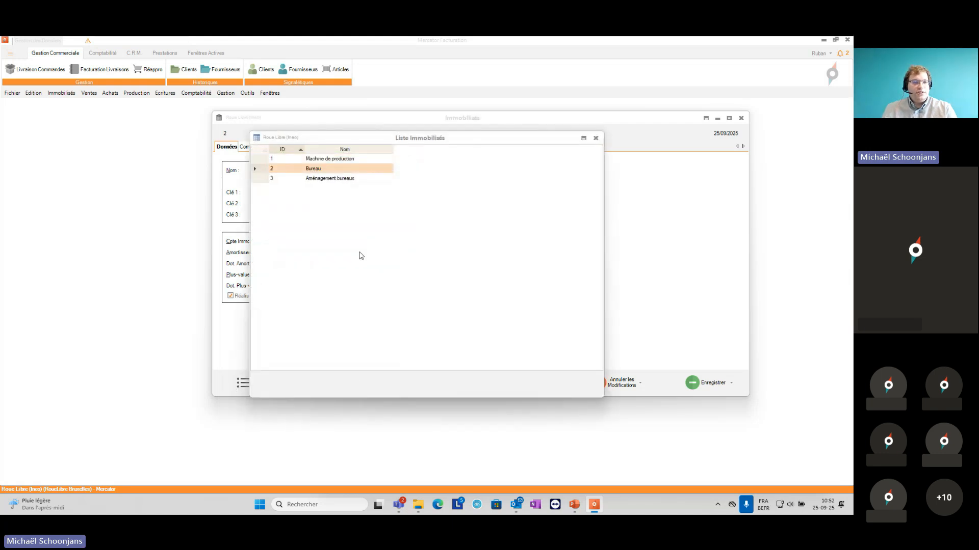
pyautogui.doubleClick(356, 159)
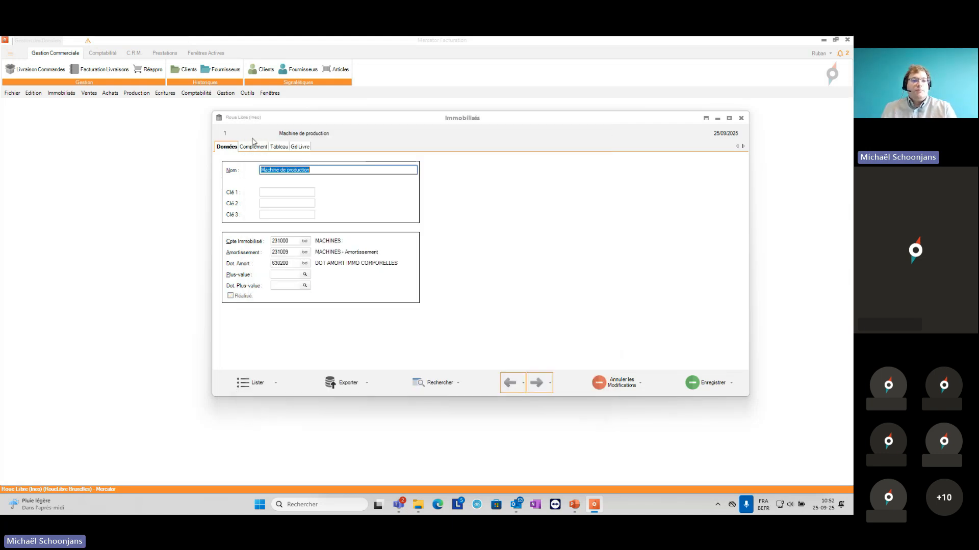
pyautogui.click(279, 147)
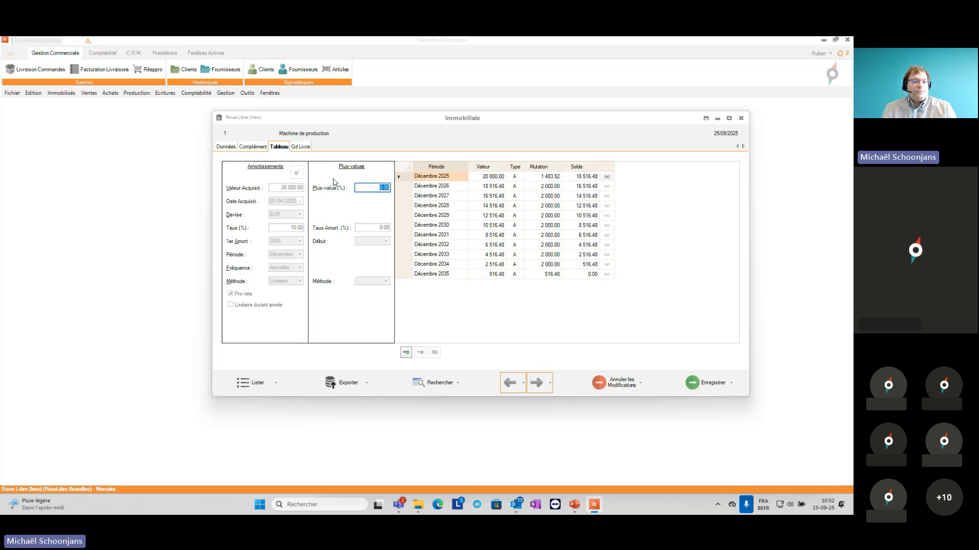
pyautogui.click(232, 147)
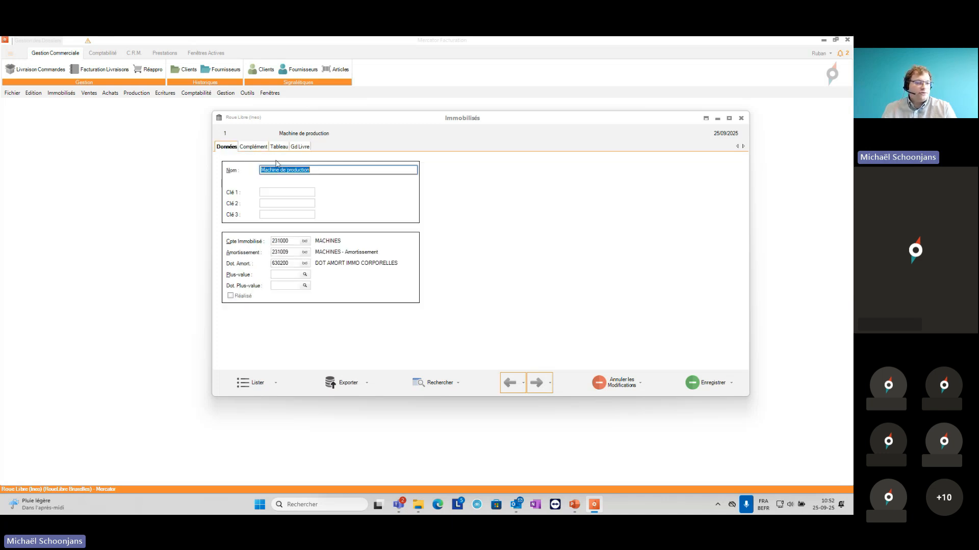
# Step: Decommission the Machine de production asset through the OpDiv journal in the Ouverture 2026 period and save the generated entry
pyautogui.click(61, 93)
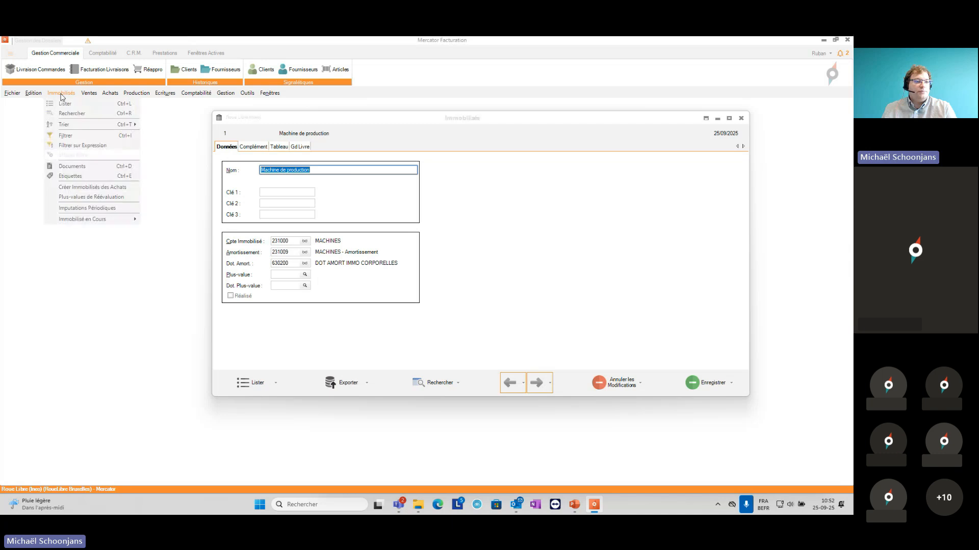
pyautogui.moveTo(121, 219)
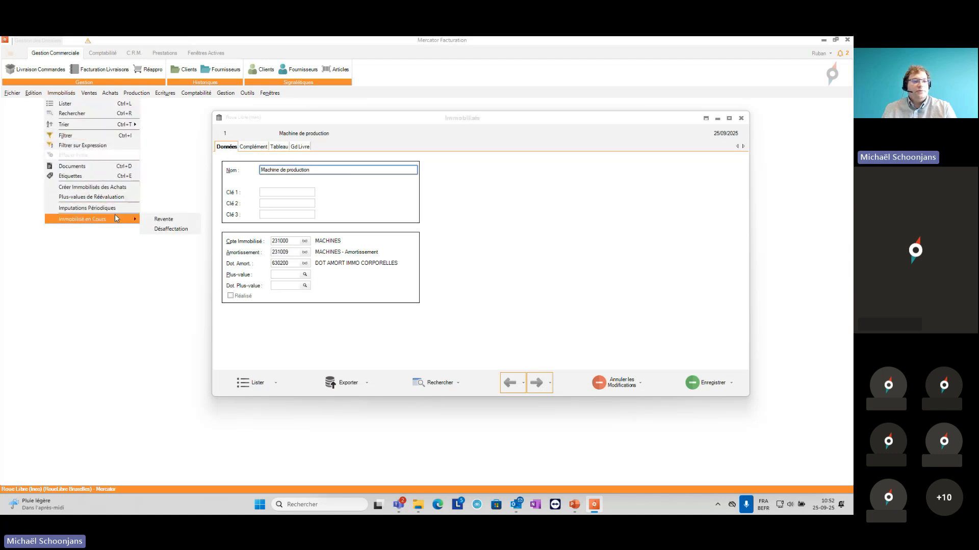
pyautogui.click(163, 230)
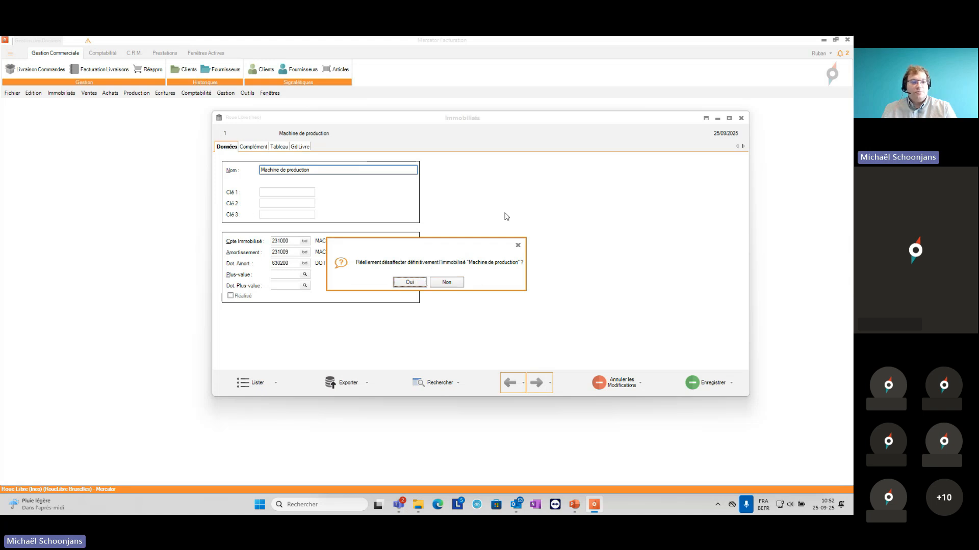
pyautogui.click(409, 283)
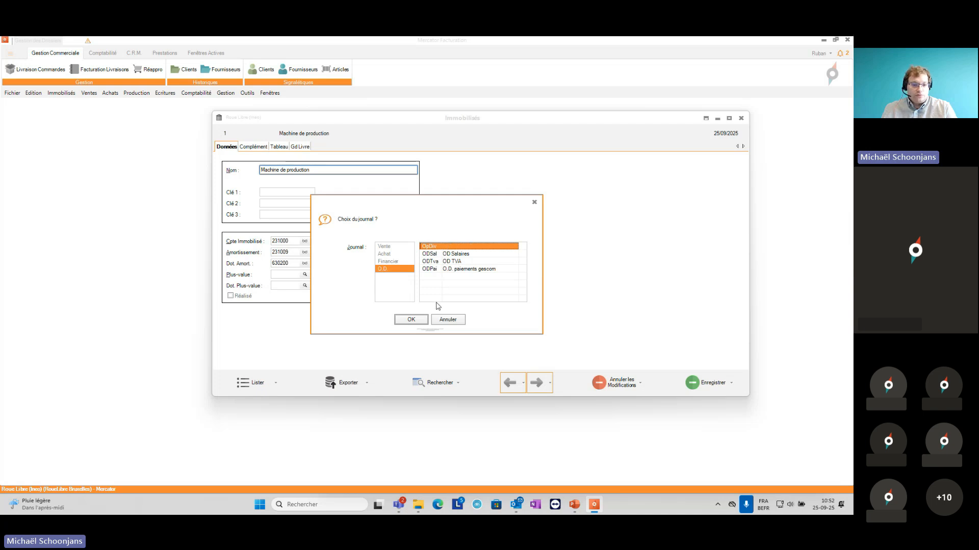
pyautogui.click(416, 321)
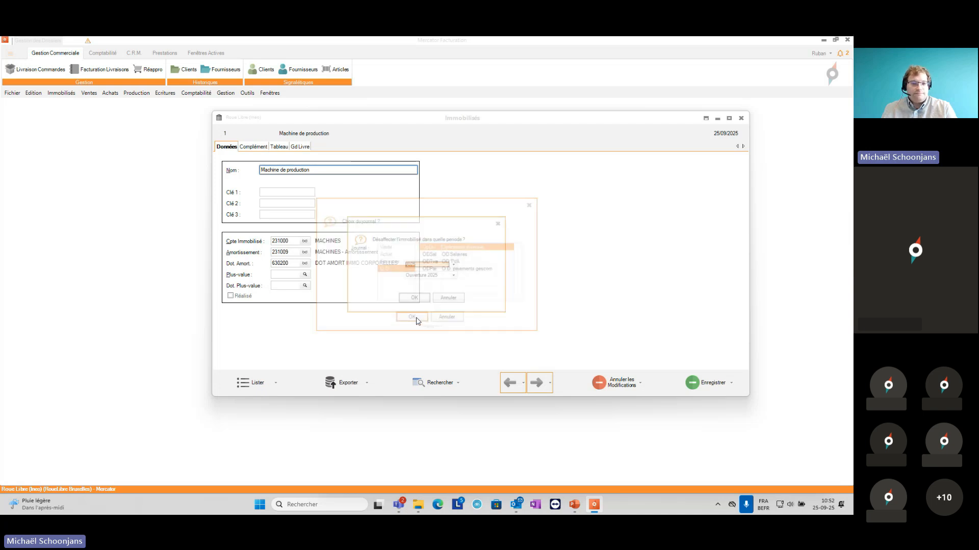
pyautogui.click(427, 265)
pyautogui.click(424, 280)
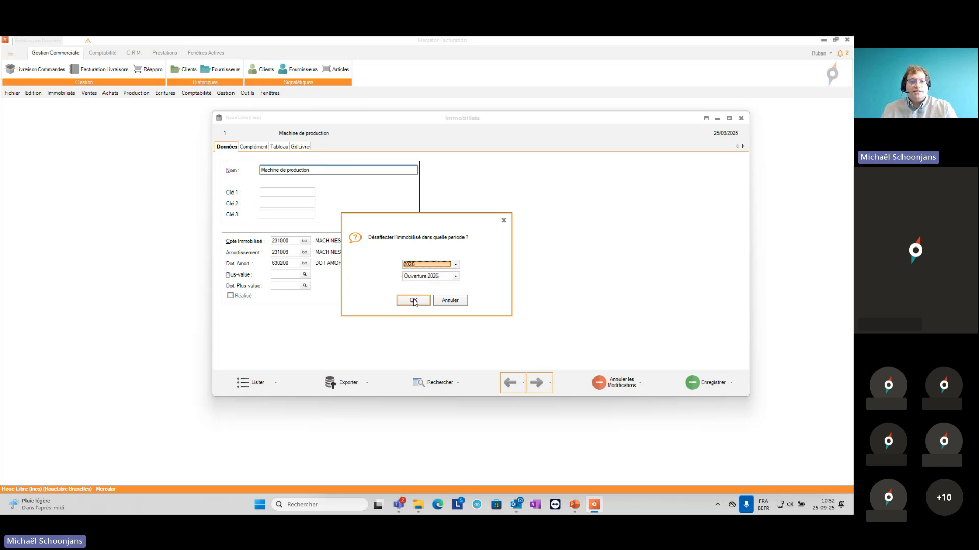
pyautogui.click(414, 300)
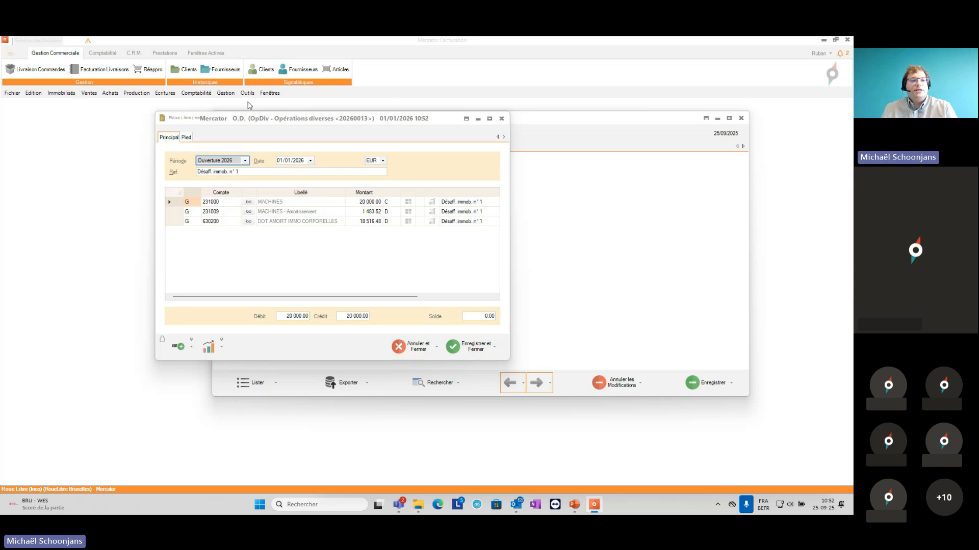
pyautogui.click(461, 346)
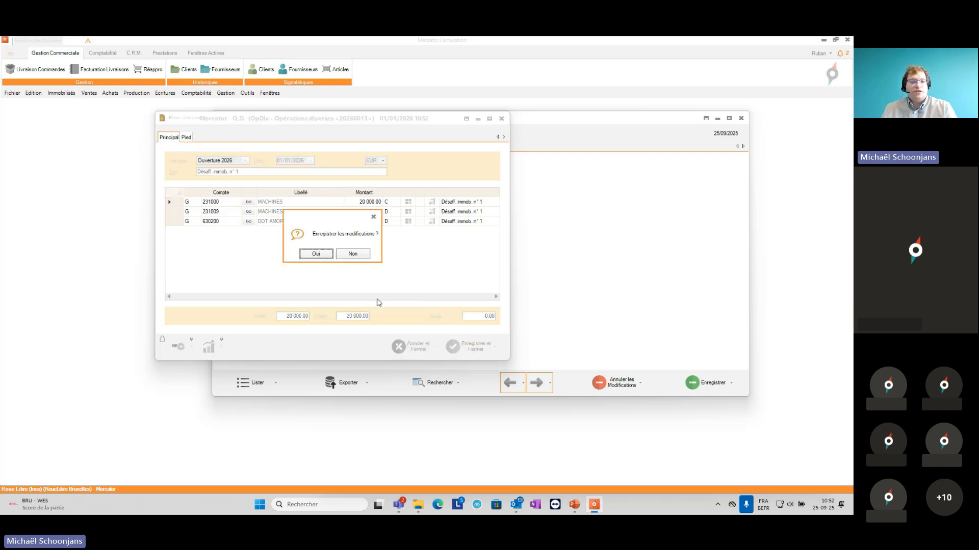
pyautogui.click(316, 254)
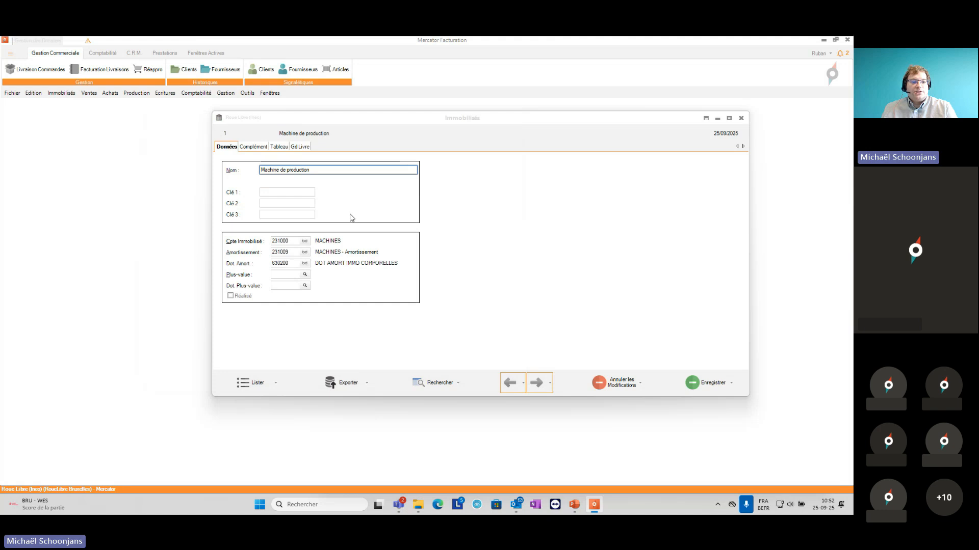
# Step: Close and reopen the Machine de production record to check its Réalisé status
pyautogui.click(741, 119)
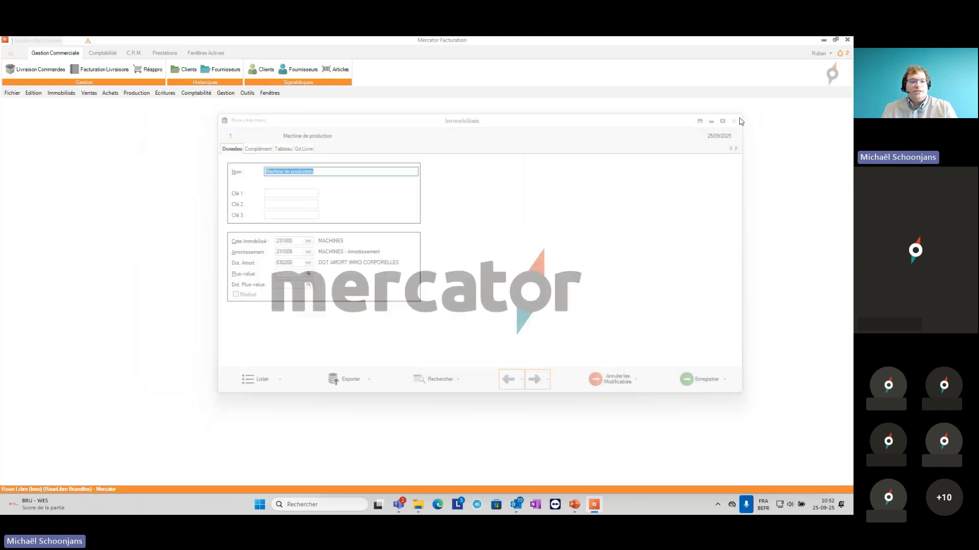
pyautogui.click(266, 94)
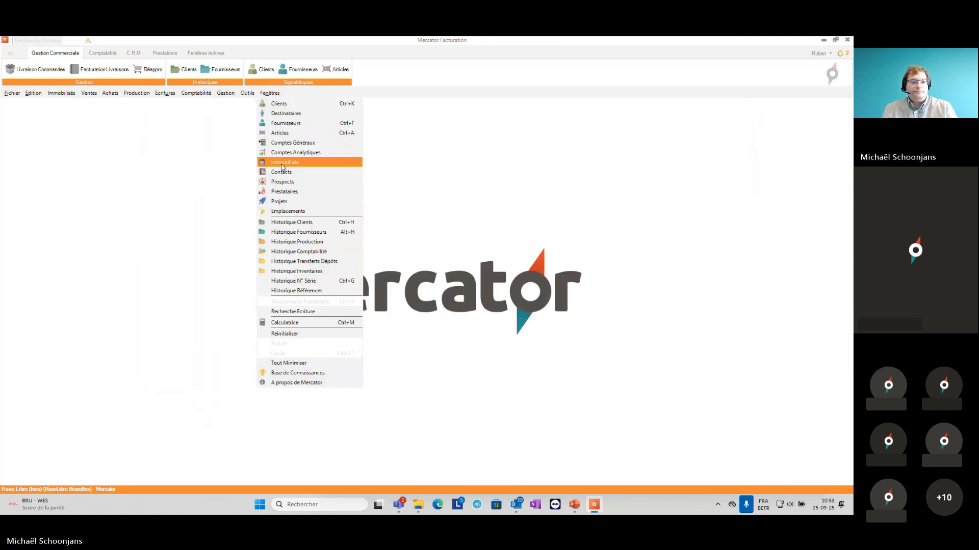
pyautogui.click(281, 164)
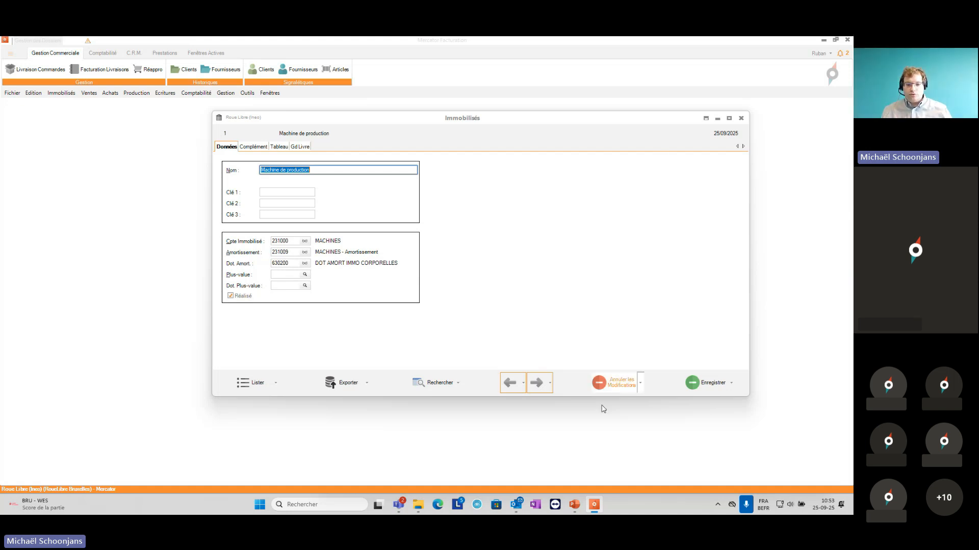
# Step: Switch to the presentation to view the Sommaire slide, and return to Mercator
pyautogui.click(574, 505)
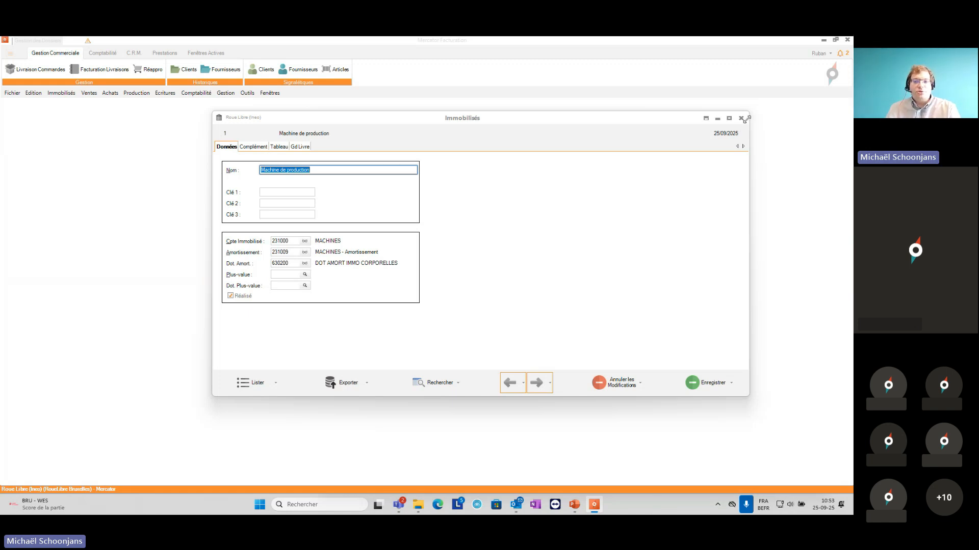
pyautogui.hotkey('alt', 'Tab')
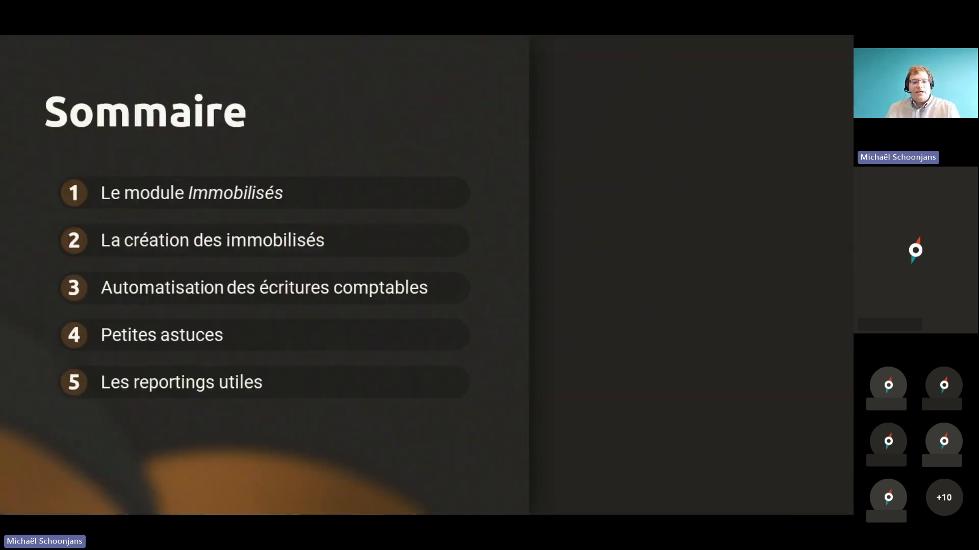
pyautogui.hotkey('alt', 'Tab')
# Step: Open the program options and filter them by the ID FILT_IMACH
pyautogui.click(248, 92)
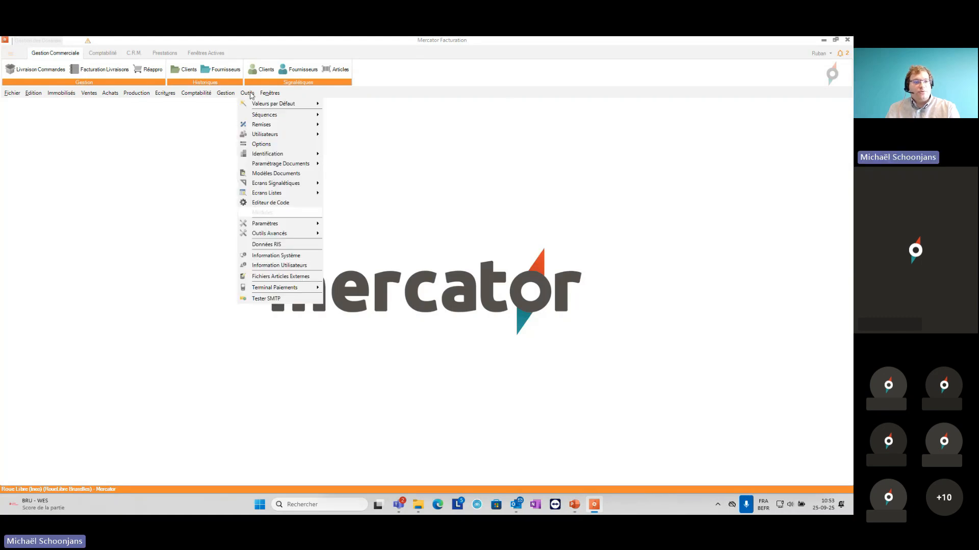
pyautogui.click(261, 145)
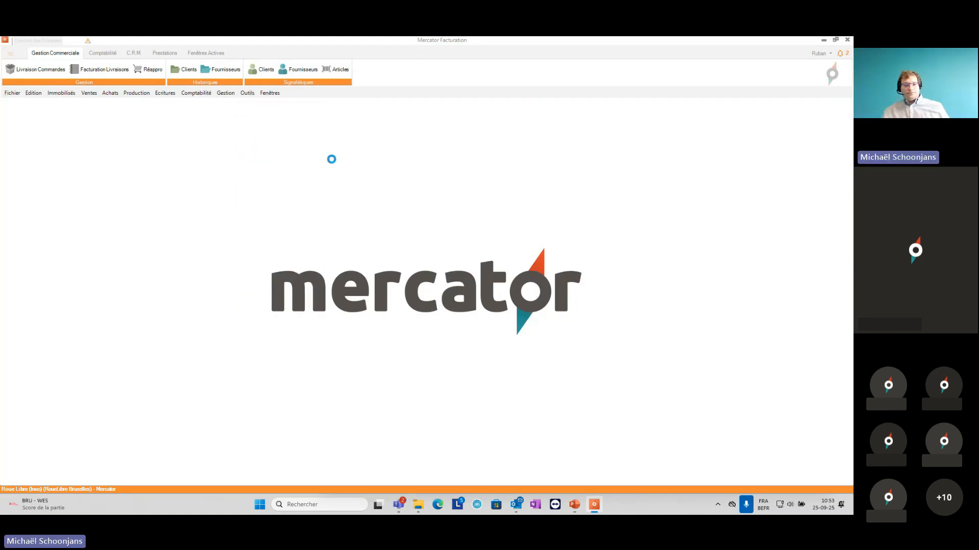
pyautogui.click(199, 325)
pyautogui.click(211, 342)
pyautogui.click(213, 313)
pyautogui.write('FILT_IMAC')
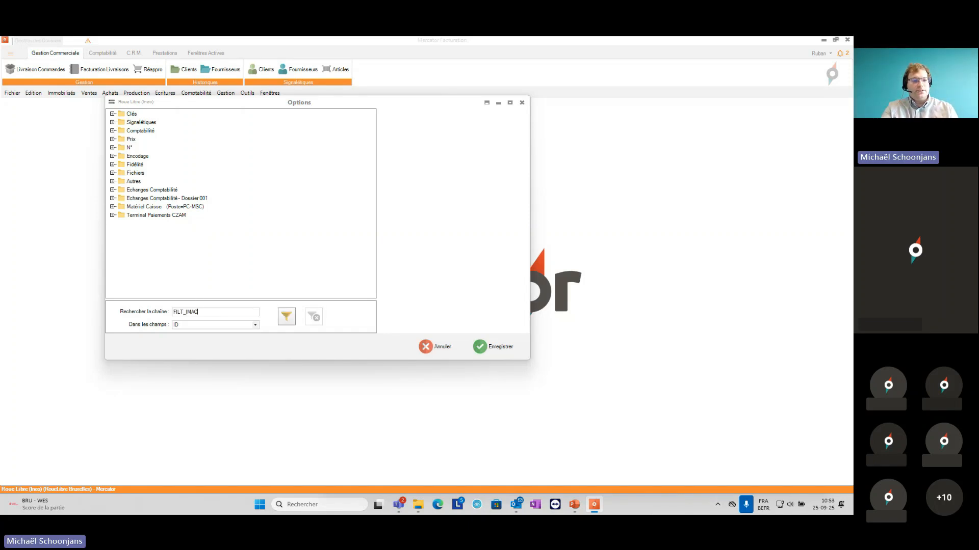
pyautogui.click(286, 317)
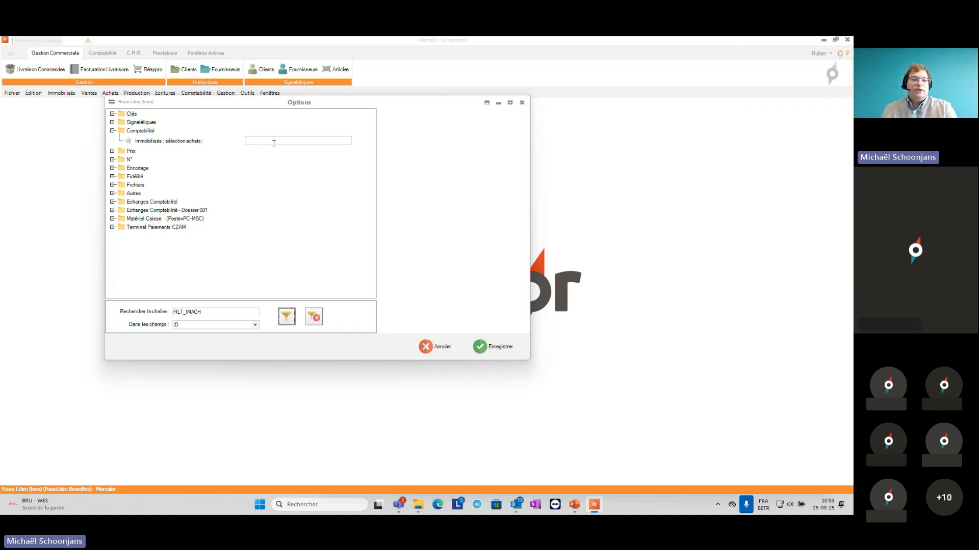
# Step: Try the filter id_gen like '2%' in the Immobilisés : sélection achats option, and clear it again
pyautogui.click(273, 141)
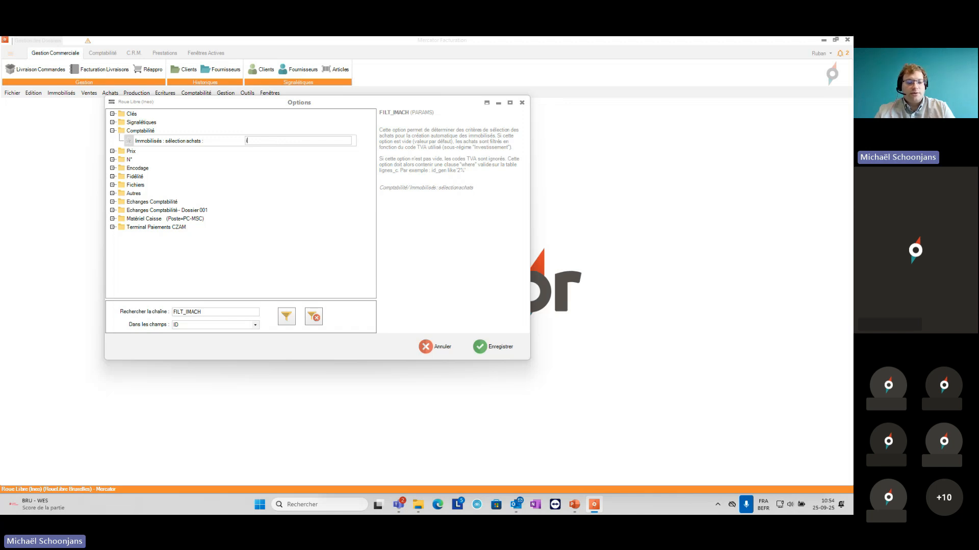
pyautogui.write("gen like '2")
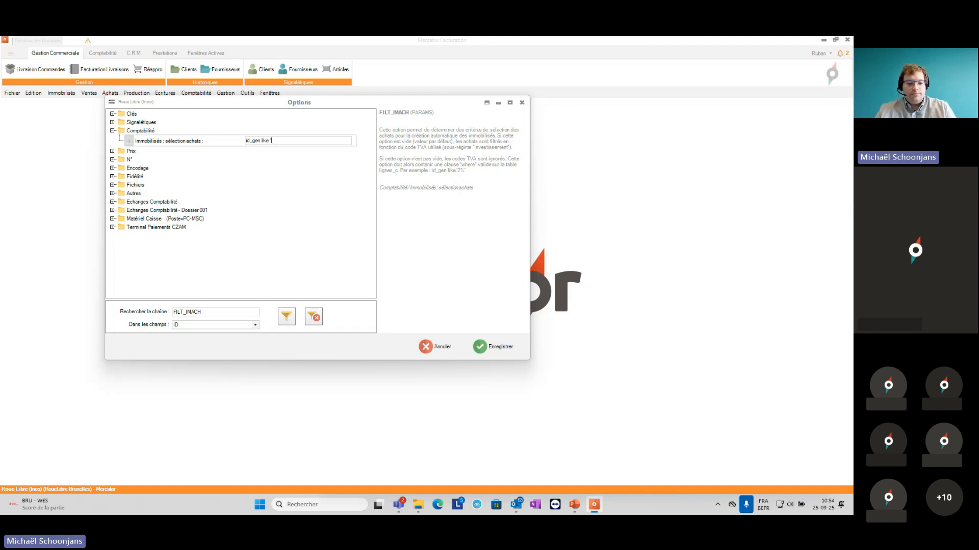
pyautogui.write("%'")
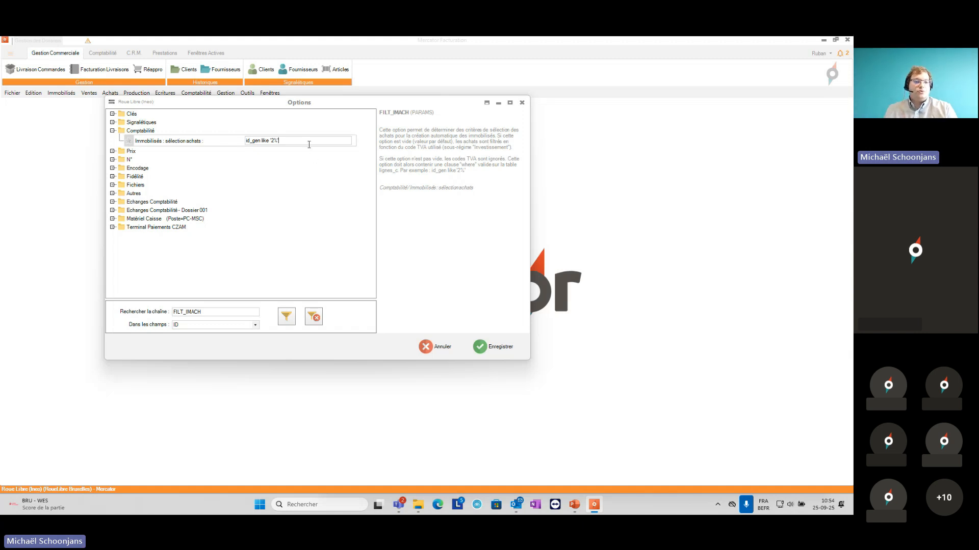
pyautogui.moveTo(307, 141); pyautogui.dragTo(238, 142)
pyautogui.press('Delete')
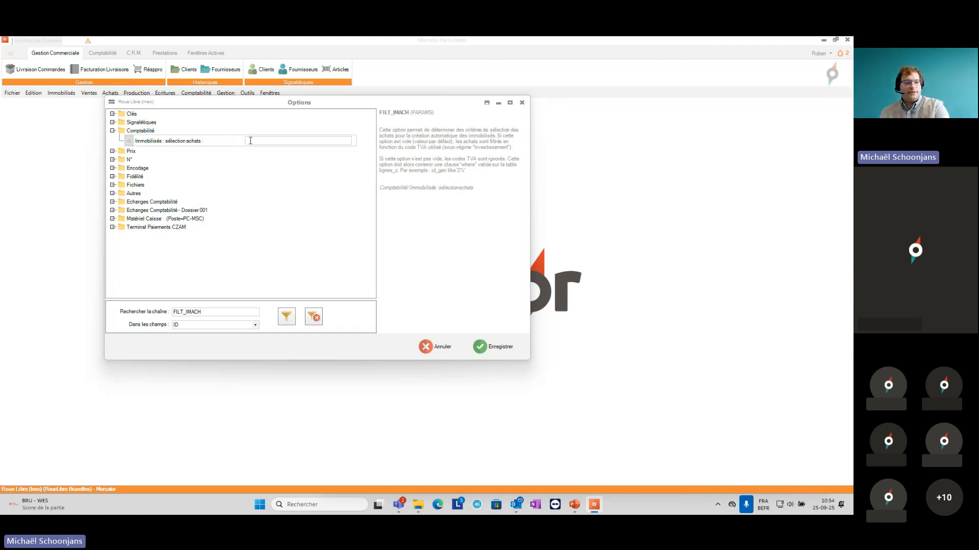
# Step: Filter the options by the ID IMM_PRE_EX to view the number of prior fiscal years for fixed assets
pyautogui.moveTo(216, 311); pyautogui.dragTo(173, 311)
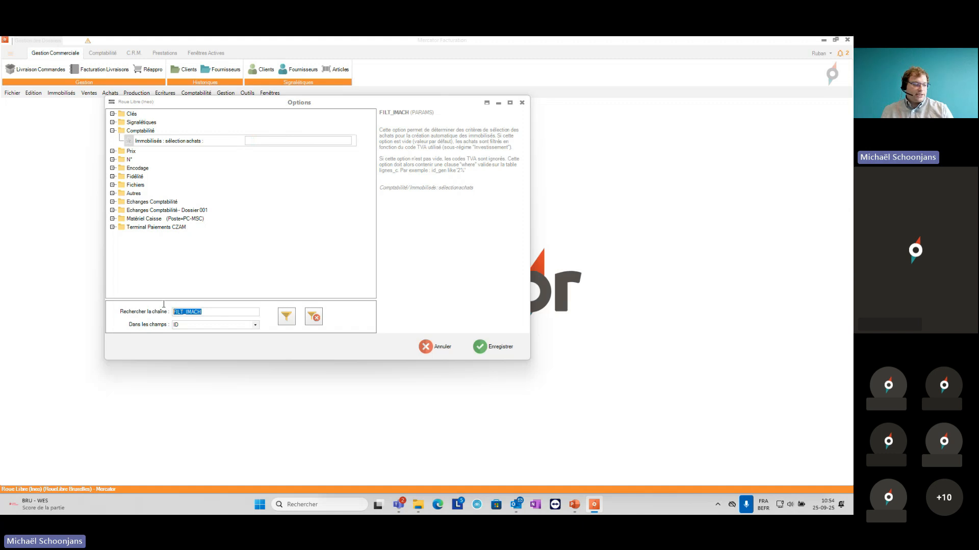
pyautogui.write('IMM_P')
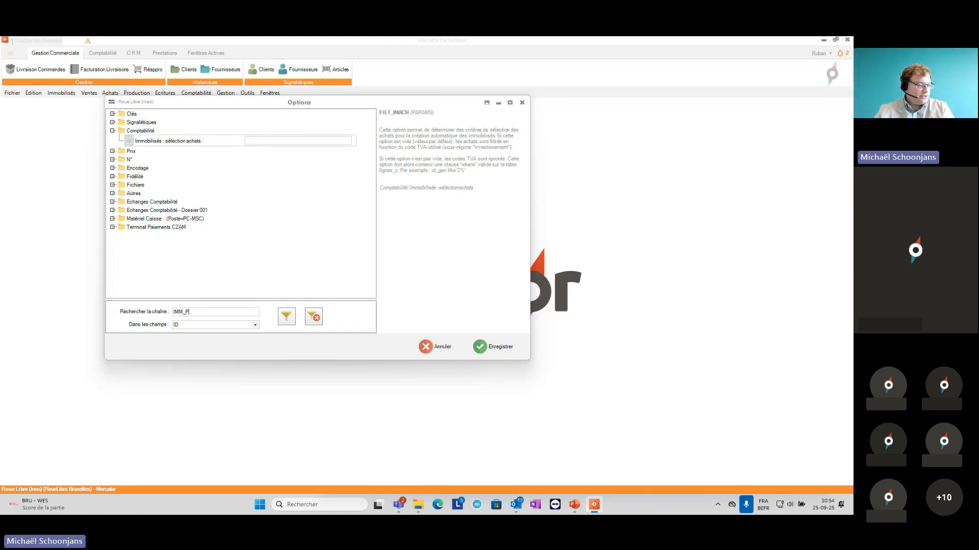
pyautogui.write('RE_EX')
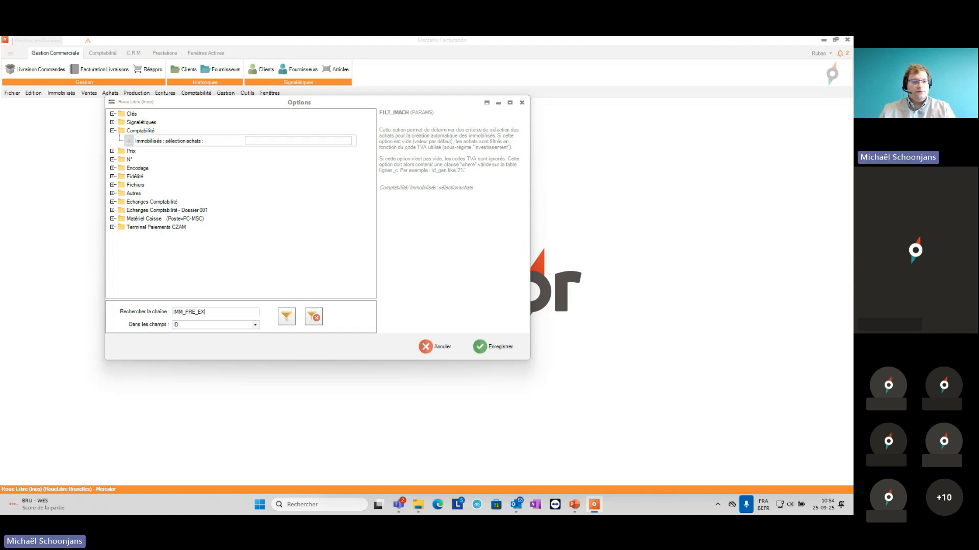
pyautogui.click(287, 316)
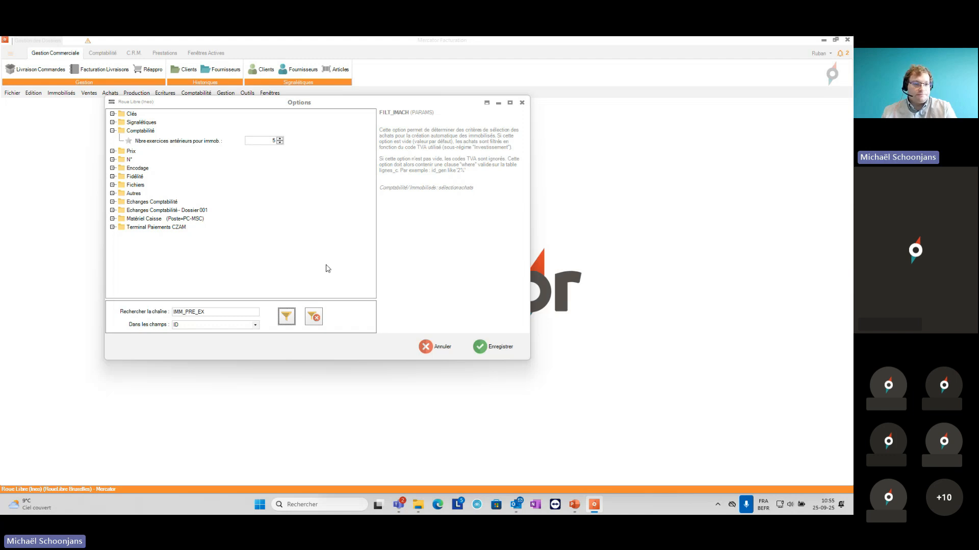
# Step: Filter the options by the ID N_EX_IMM, view the description of Exercice déroulant premier amortiss., and close the options
pyautogui.click(222, 314)
pyautogui.moveTo(221, 314); pyautogui.dragTo(145, 317)
pyautogui.write('N')
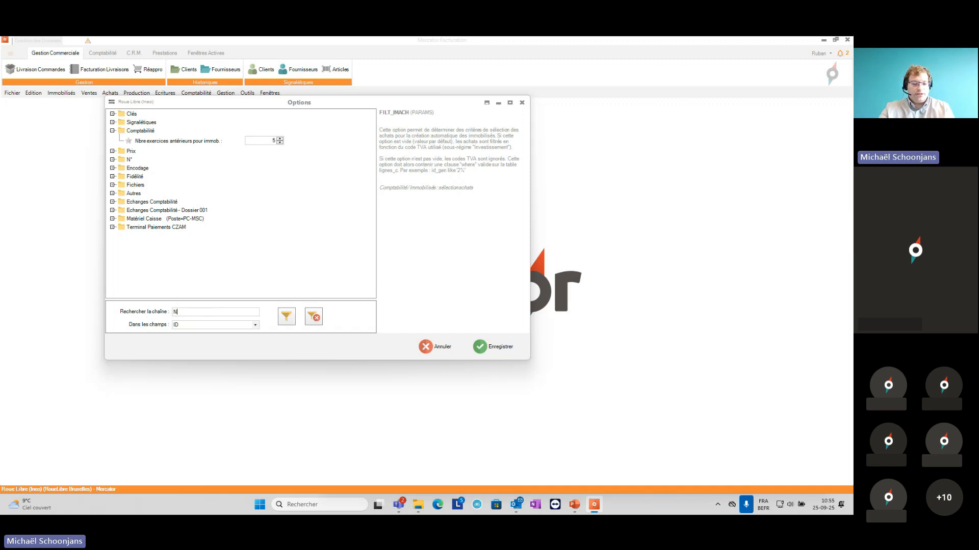
pyautogui.write('_EX_IMM')
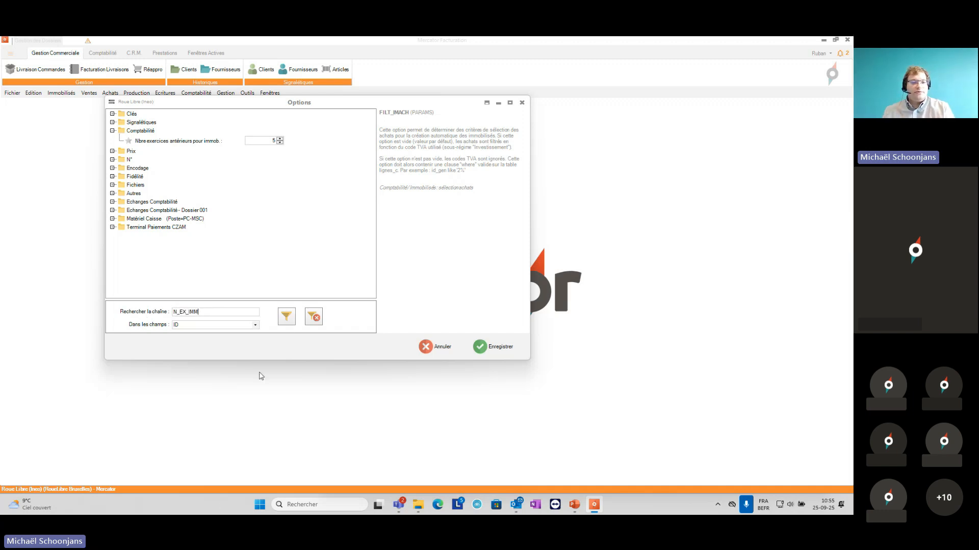
pyautogui.click(287, 318)
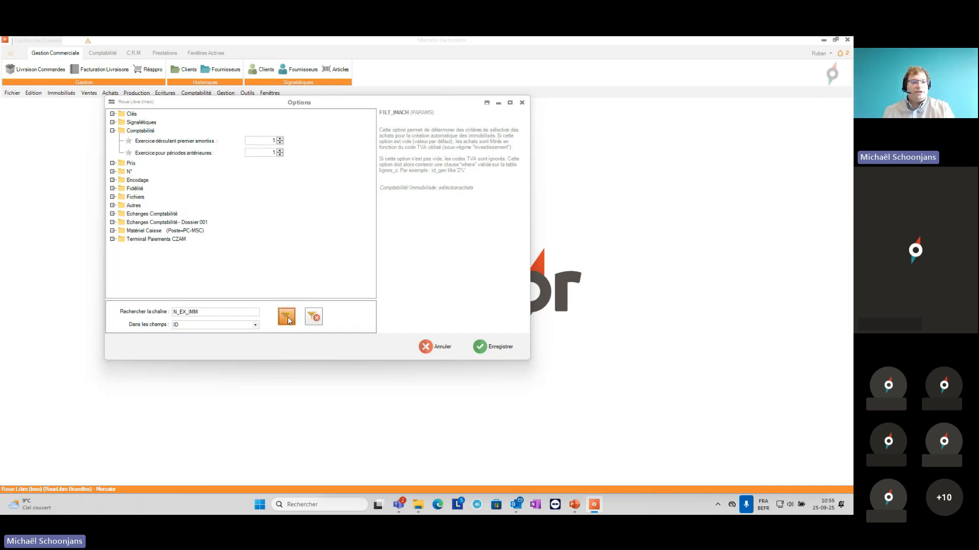
pyautogui.click(260, 143)
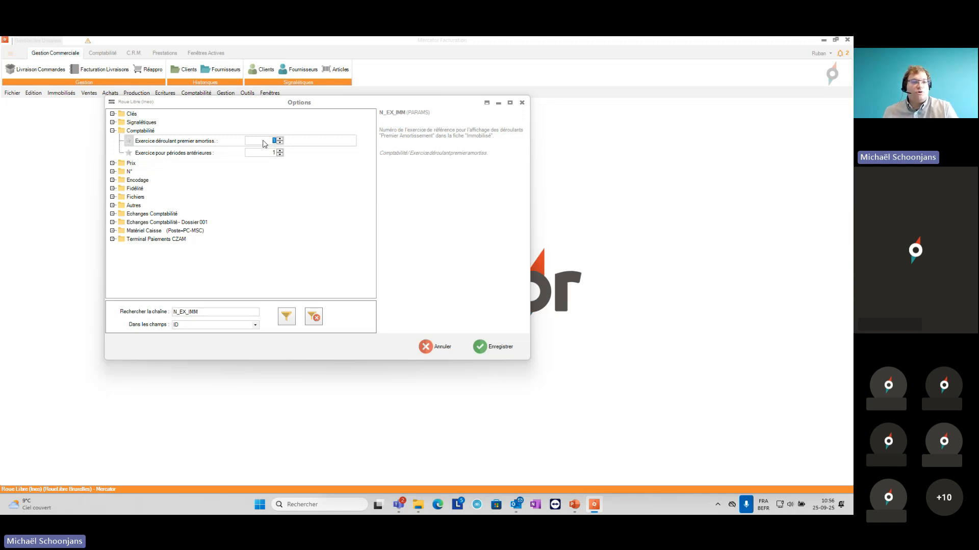
pyautogui.click(523, 103)
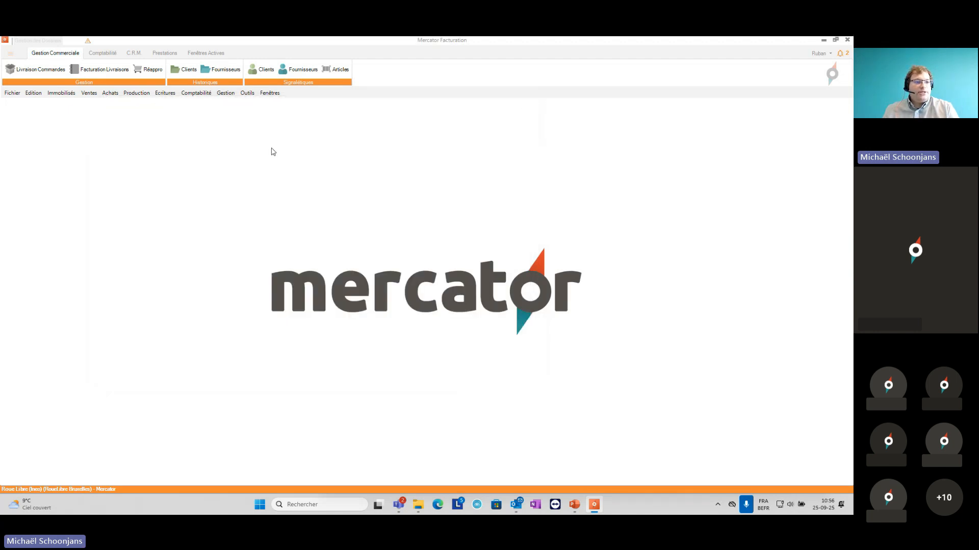
# Step: Open the accounting sequence of the AIMMO purchase journal, review its Créer immobilisé parameter, and save the sequence
pyautogui.click(247, 94)
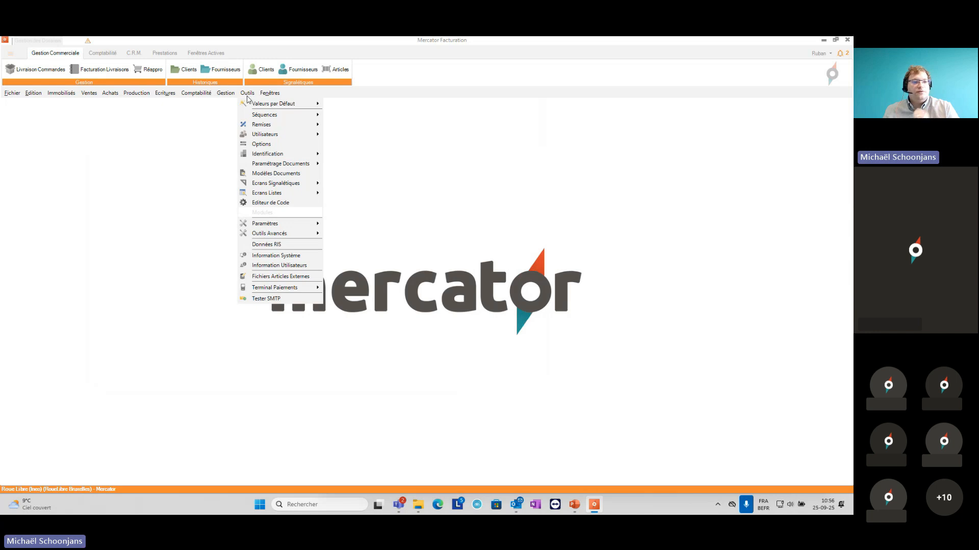
pyautogui.moveTo(254, 116)
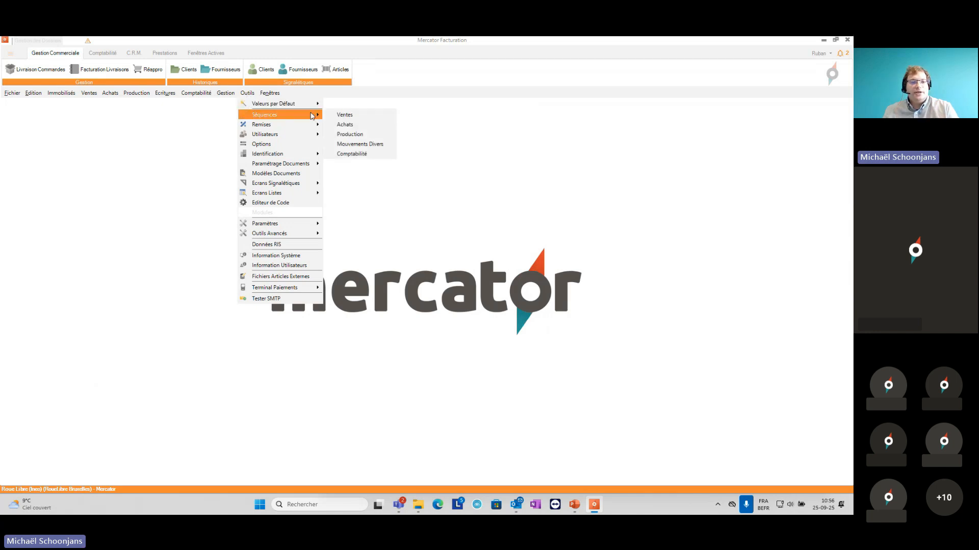
pyautogui.click(350, 155)
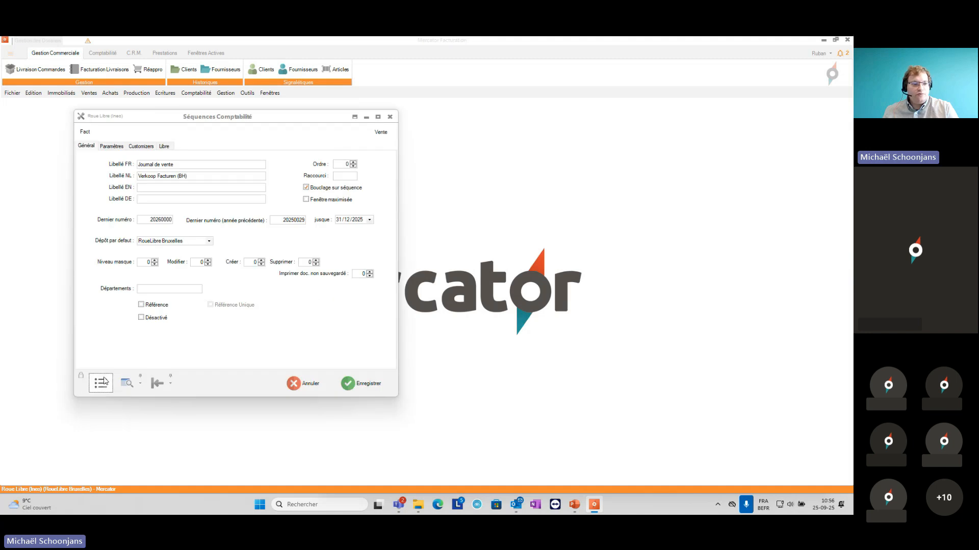
pyautogui.click(100, 384)
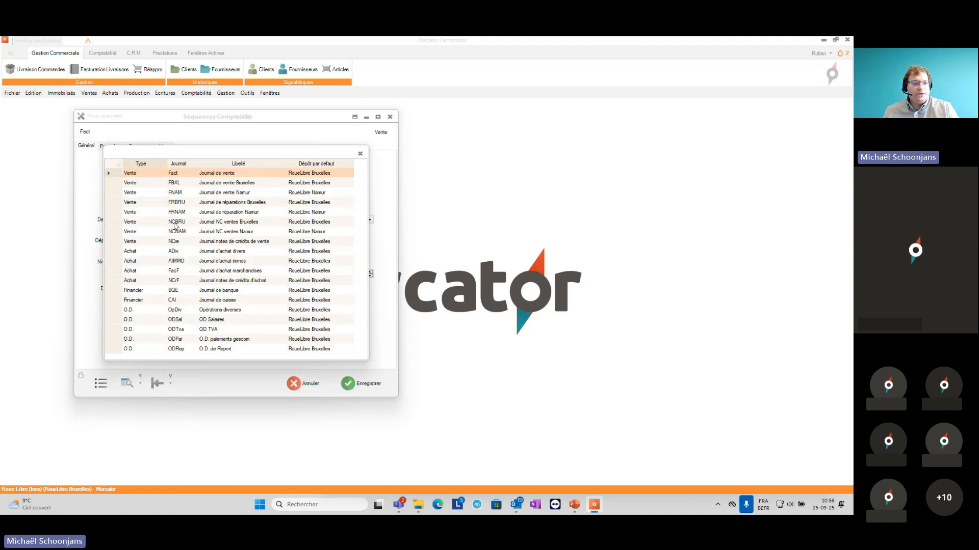
pyautogui.doubleClick(211, 261)
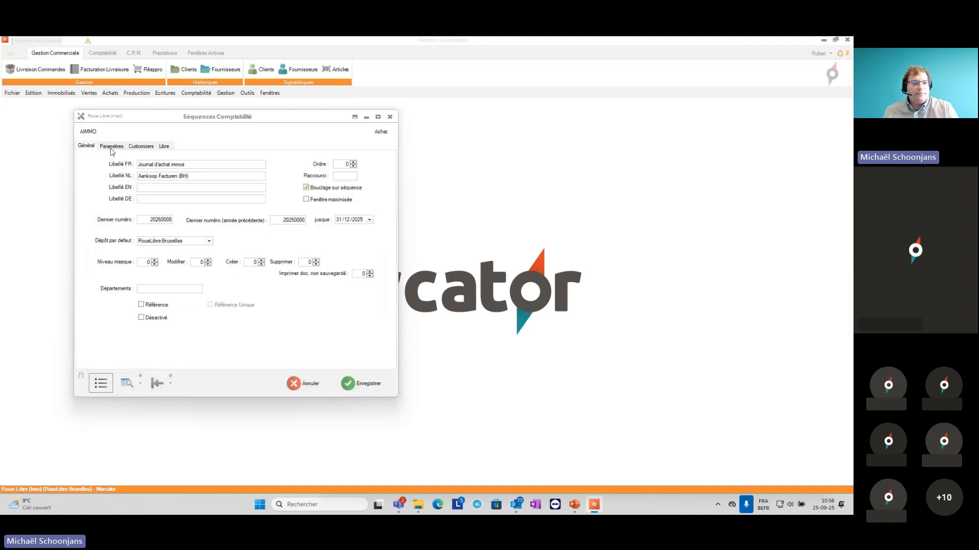
pyautogui.click(112, 148)
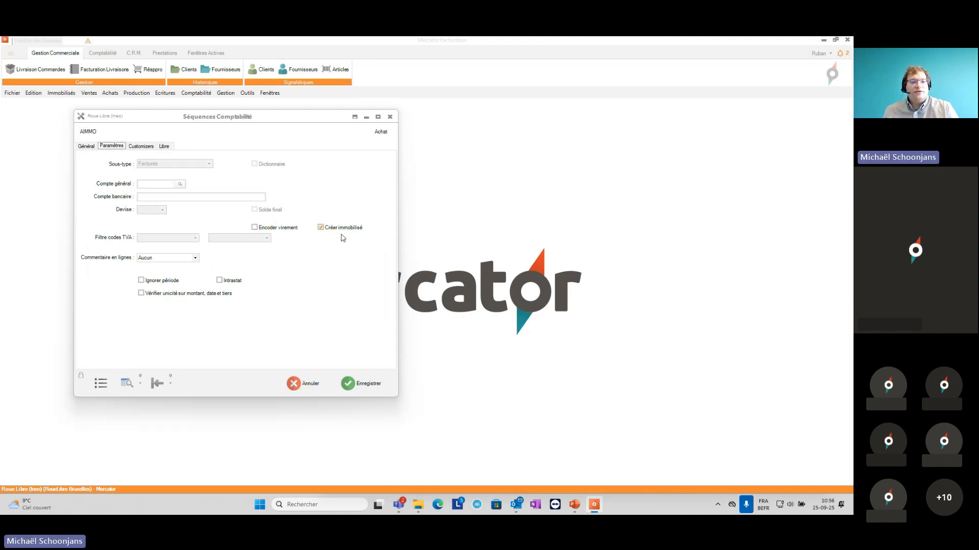
pyautogui.click(355, 388)
# Step: Start a new purchase entry in the AIMMO - Journal d'achat immos and maximize its window
pyautogui.click(166, 94)
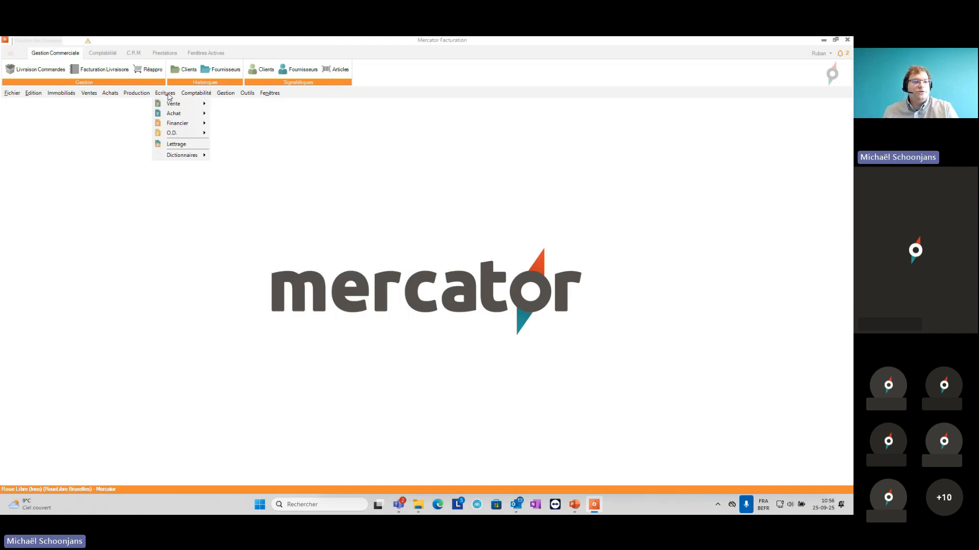
pyautogui.moveTo(176, 114)
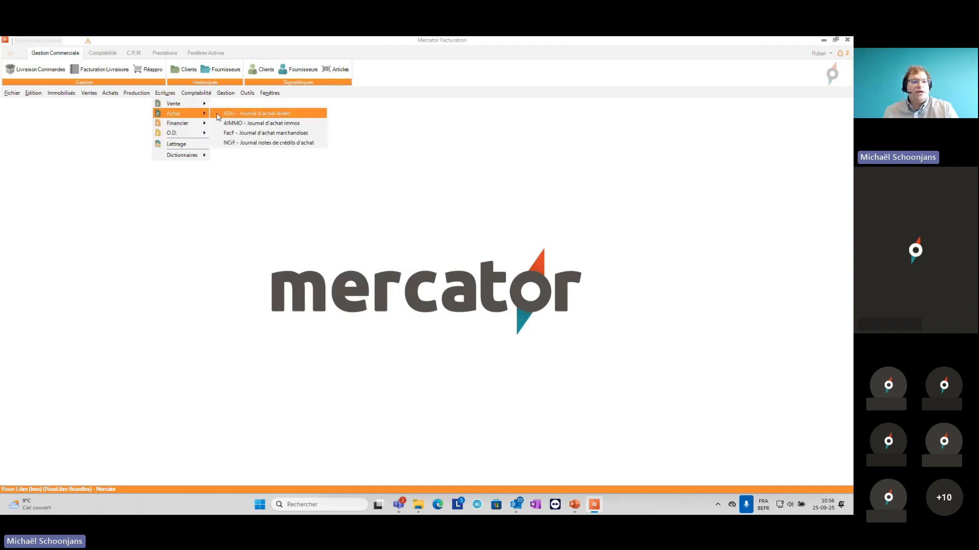
pyautogui.click(234, 124)
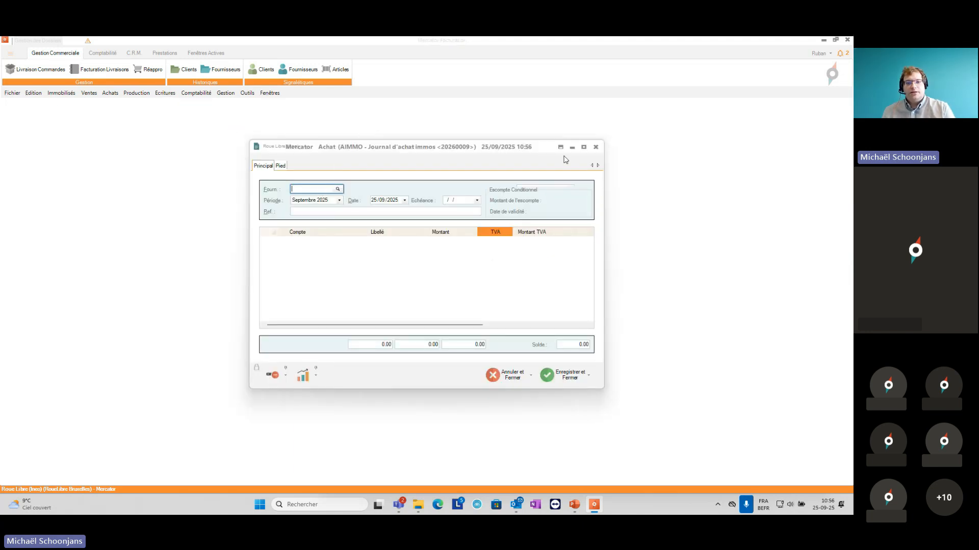
pyautogui.click(583, 147)
# Step: Set the purchase entry's supplier to K'O and its document total to 1 210.00 EUR
pyautogui.write('K')
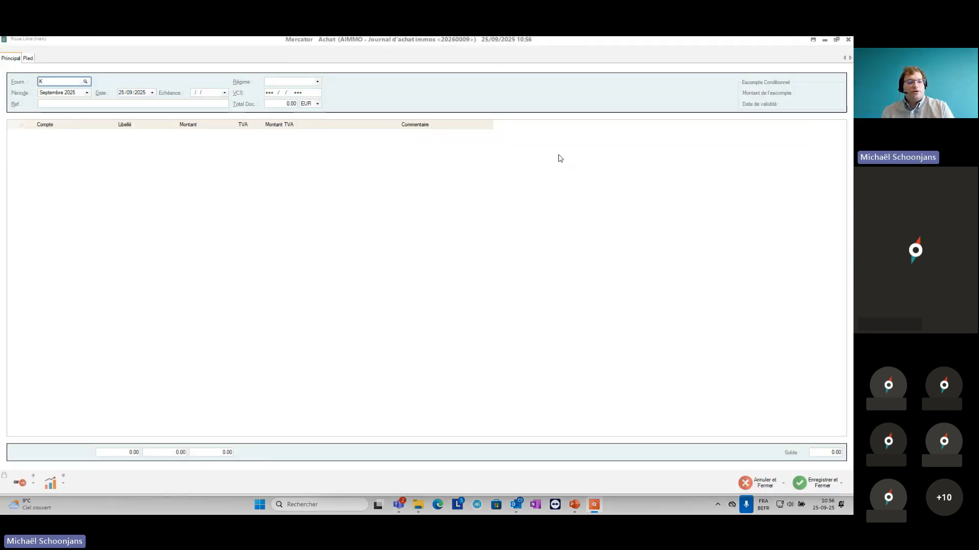
pyautogui.write("'O")
pyautogui.press('Tab')
pyautogui.press('Tab')
pyautogui.press('Tab')
pyautogui.press('Tab')
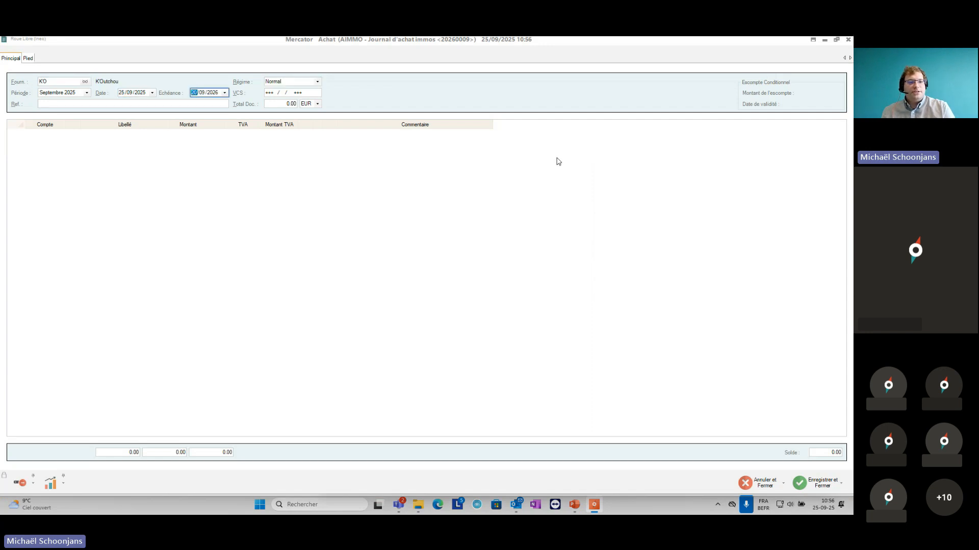
pyautogui.write('1 210')
pyautogui.press('Tab')
pyautogui.press('Tab')
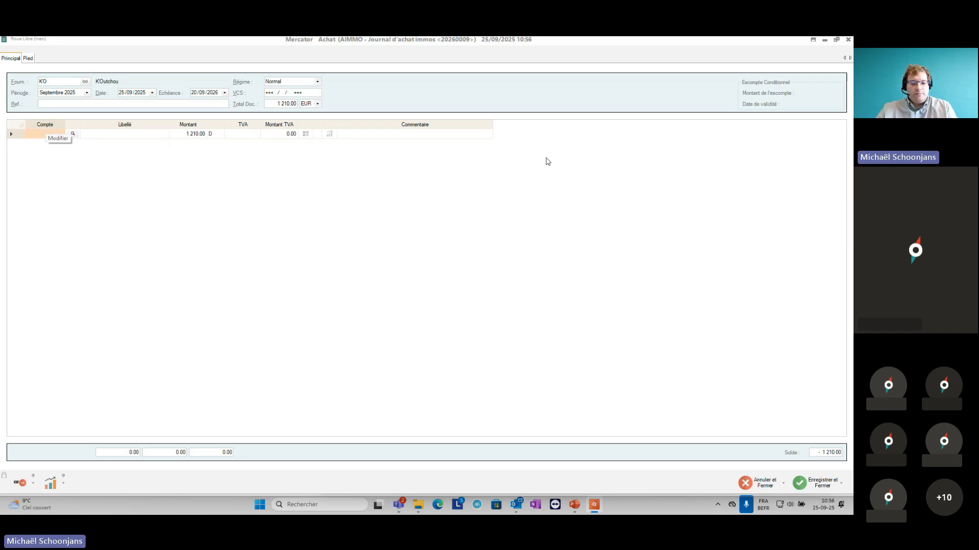
# Step: Book the first line to ledger account 240000 and assign it the VAT code I50, TVA 21 % Investissements 50%
pyautogui.write('24000')
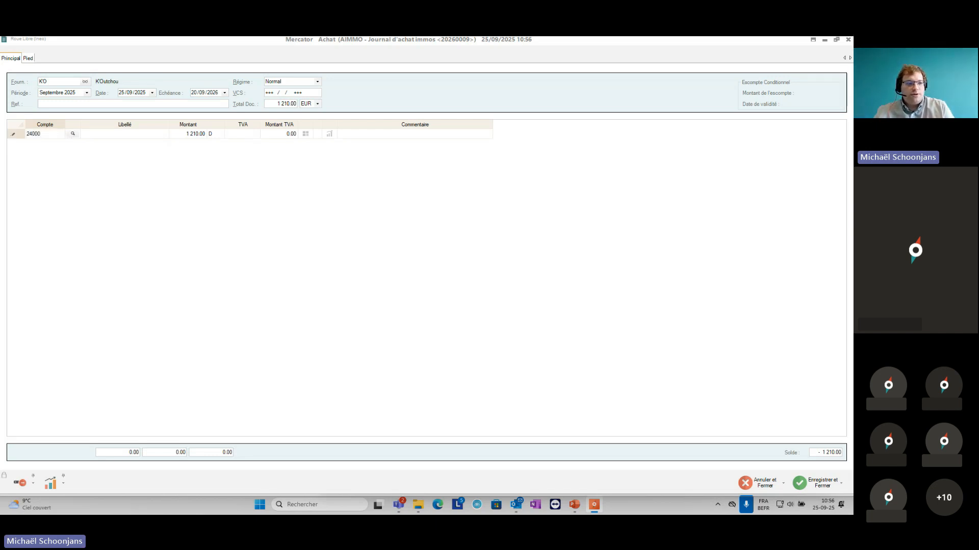
pyautogui.write('0')
pyautogui.press('Tab')
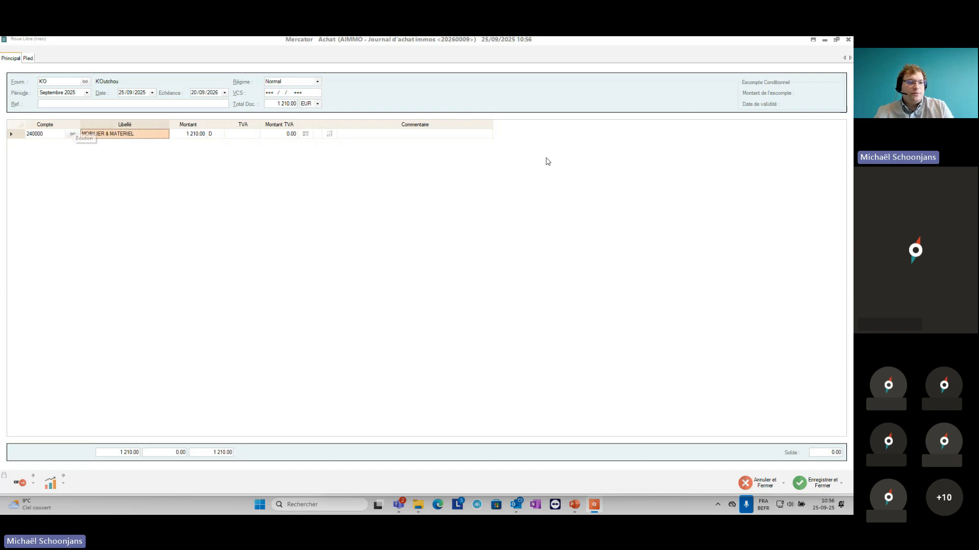
pyautogui.press('Tab')
pyautogui.press('Tab')
pyautogui.press('Tab')
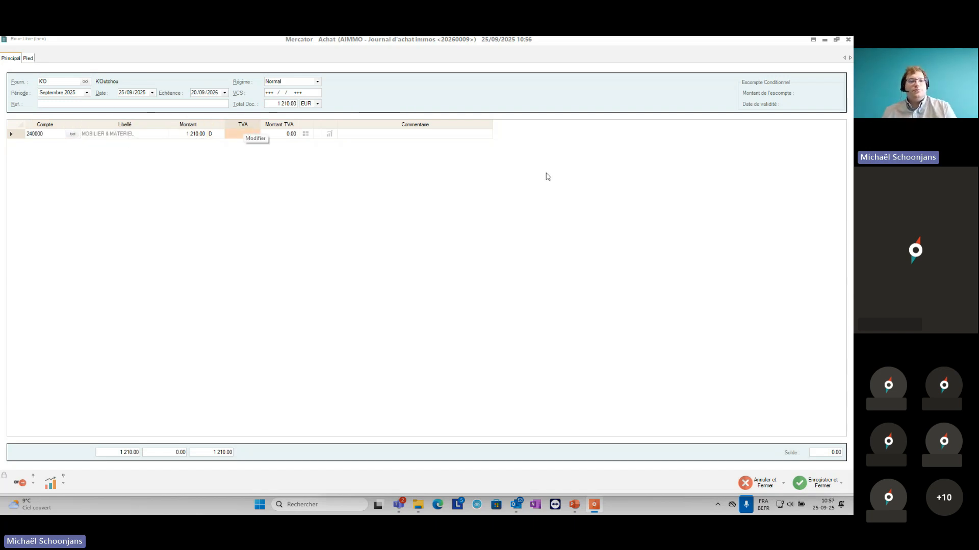
pyautogui.click(247, 135)
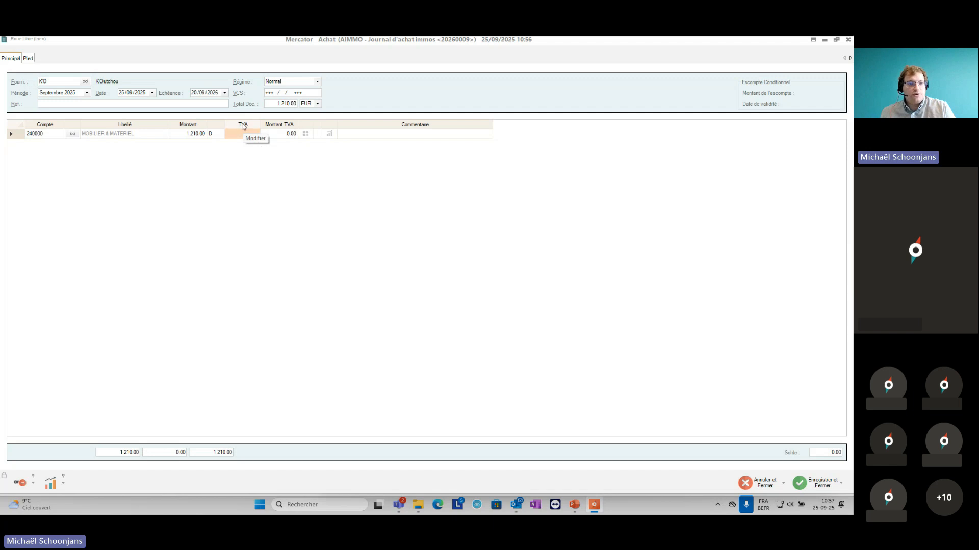
pyautogui.click(255, 134)
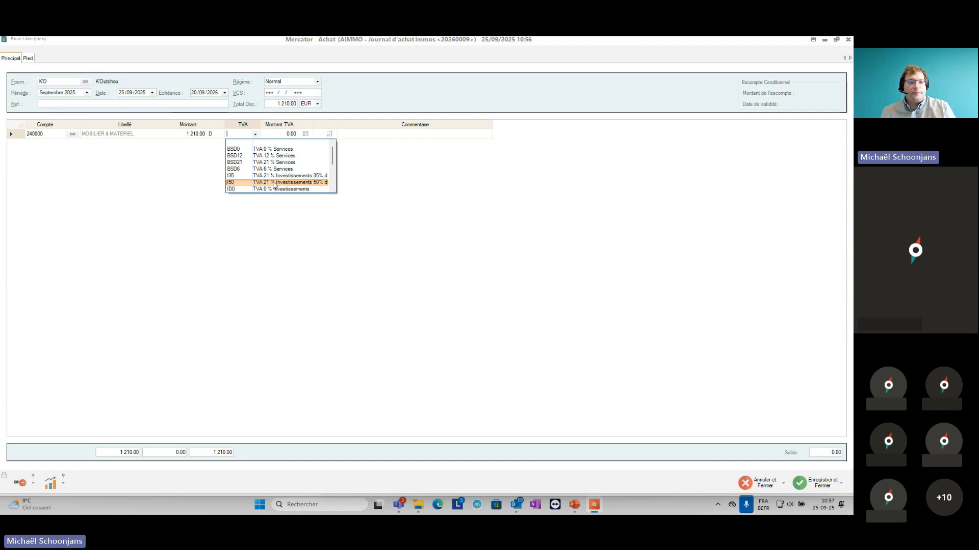
pyautogui.click(274, 182)
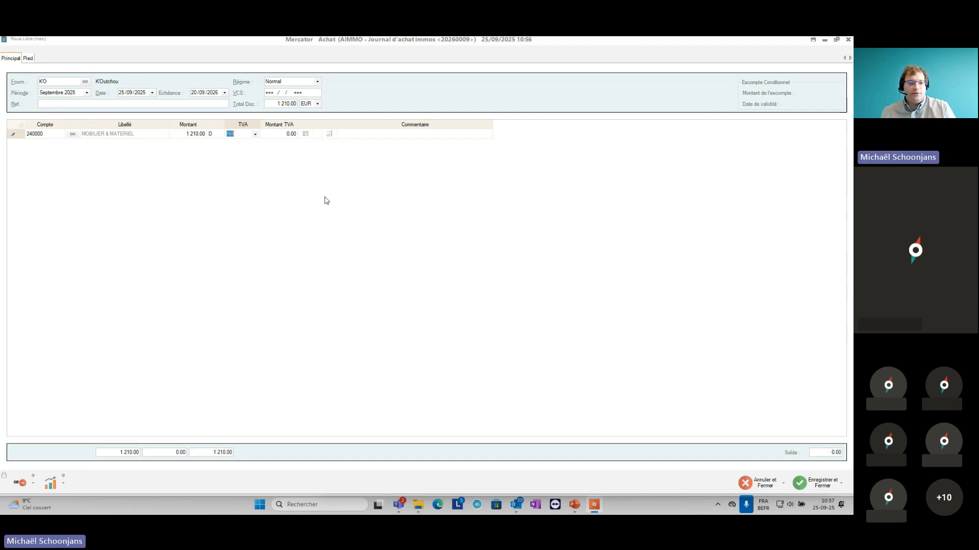
# Step: Compute the line's VAT amount, save and close the purchase entry, and accept creating the fixed asset for account 240000
pyautogui.press('Tab')
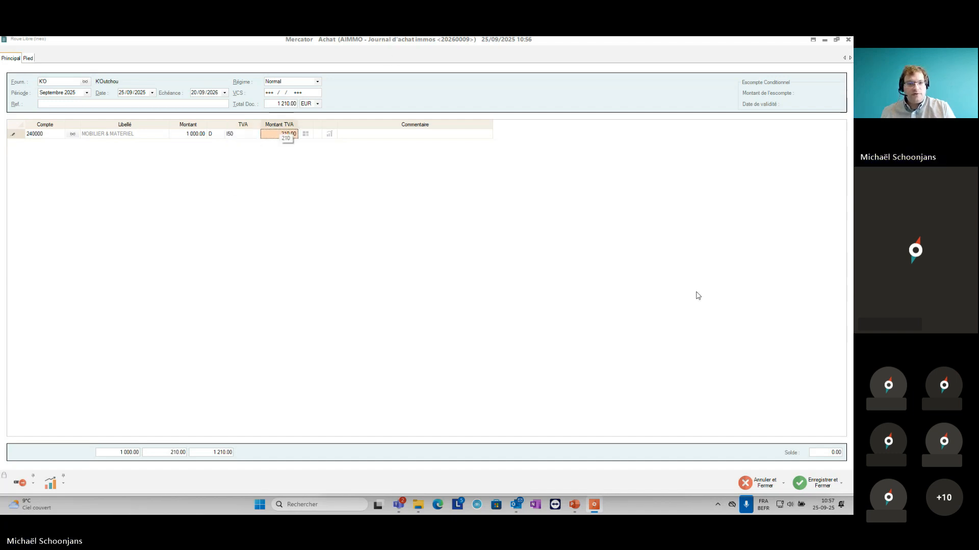
pyautogui.click(827, 488)
pyautogui.click(413, 281)
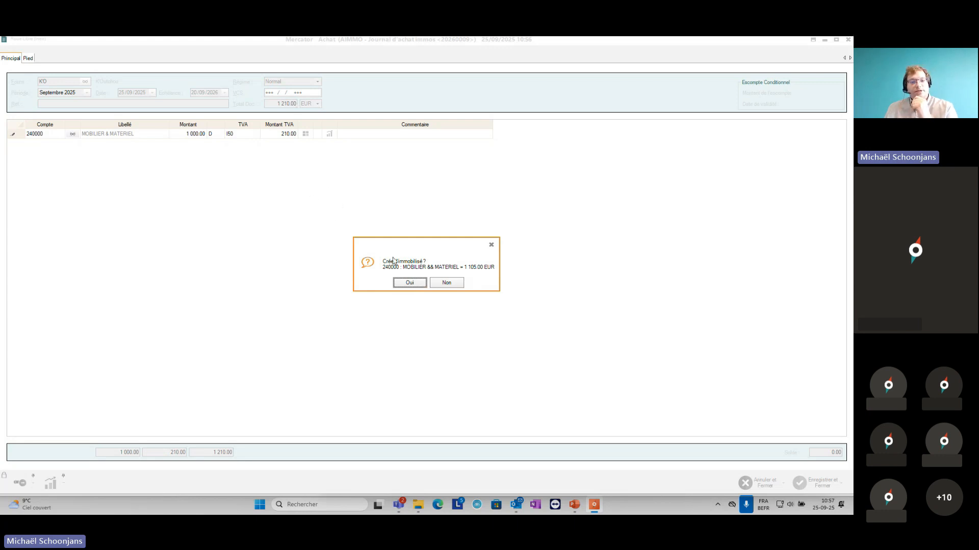
pyautogui.click(404, 284)
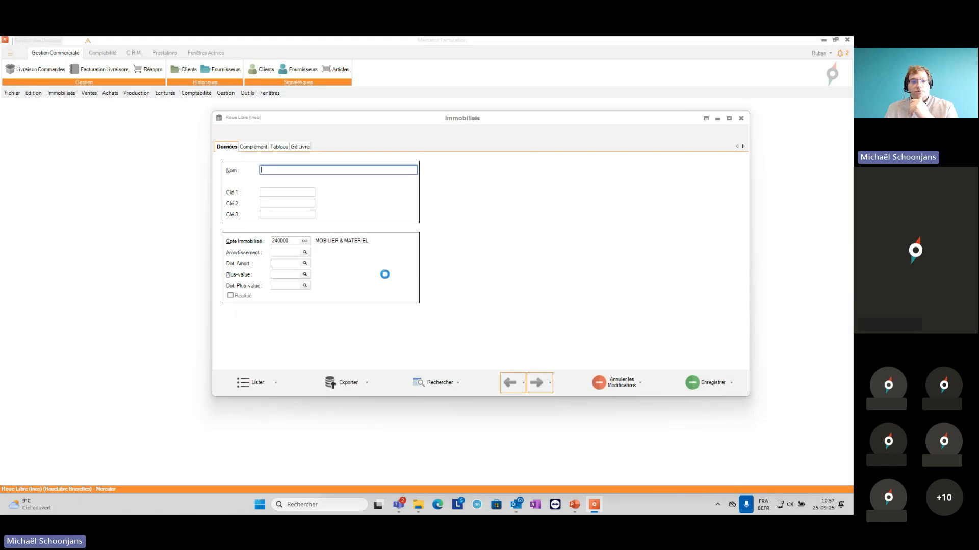
# Step: Close the blank follow-up purchase entry, check the new asset's acquisition value and date in its depreciation table, and abandon the asset
pyautogui.moveTo(417, 148); pyautogui.dragTo(292, 231)
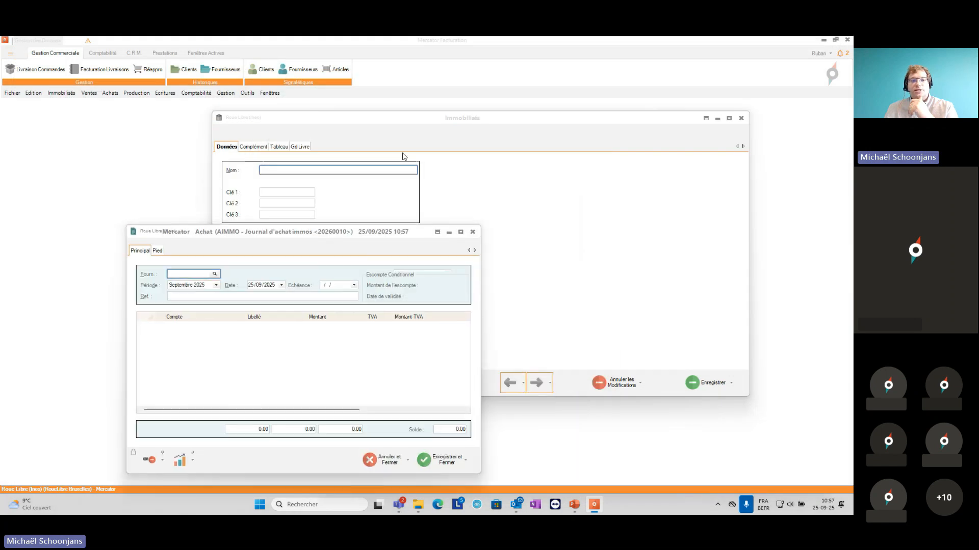
pyautogui.click(477, 231)
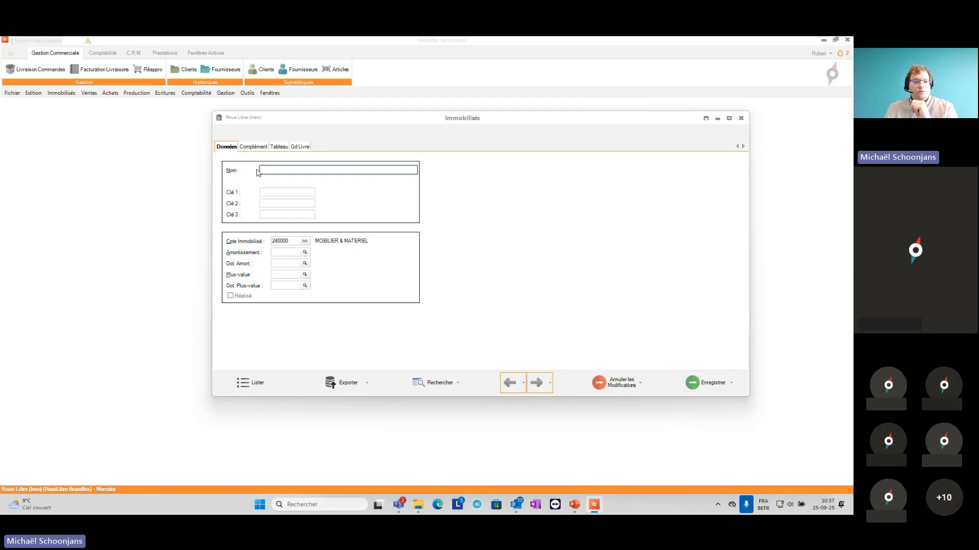
pyautogui.click(279, 147)
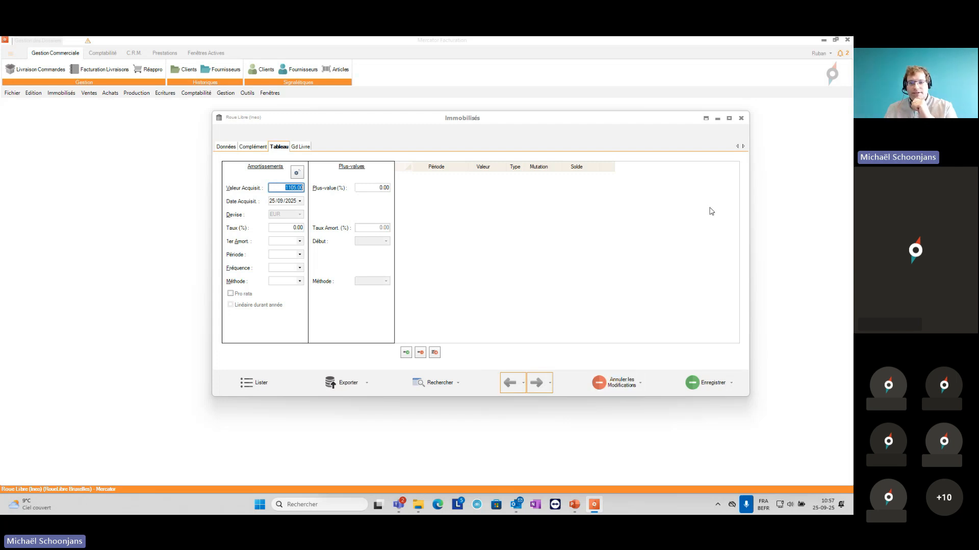
pyautogui.click(741, 120)
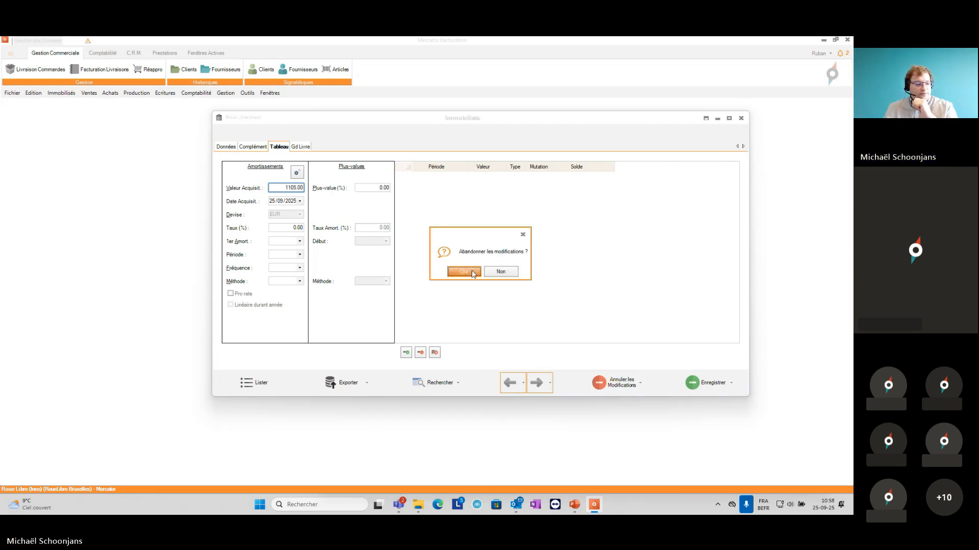
pyautogui.click(463, 272)
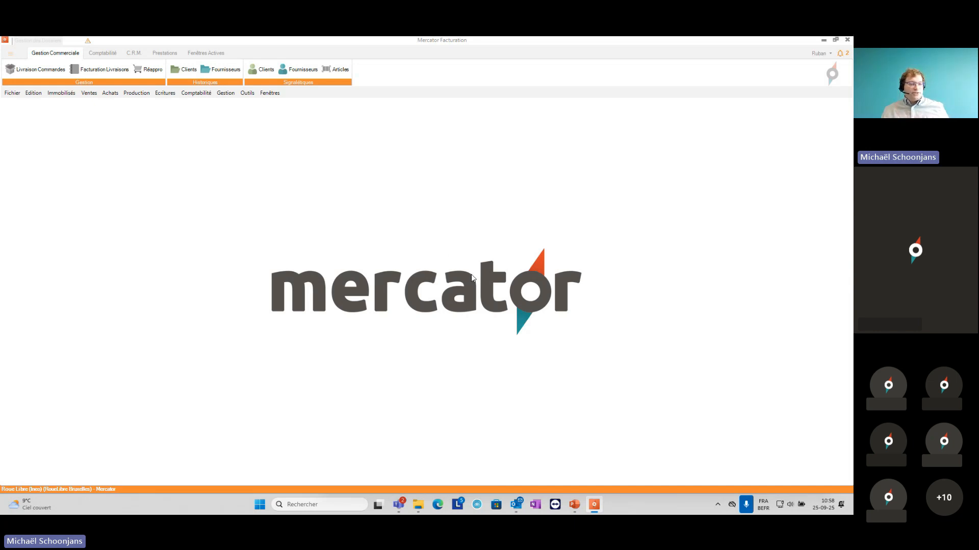
# Step: Show the Sommaire slide in PowerPoint and return to Mercator
pyautogui.click(572, 506)
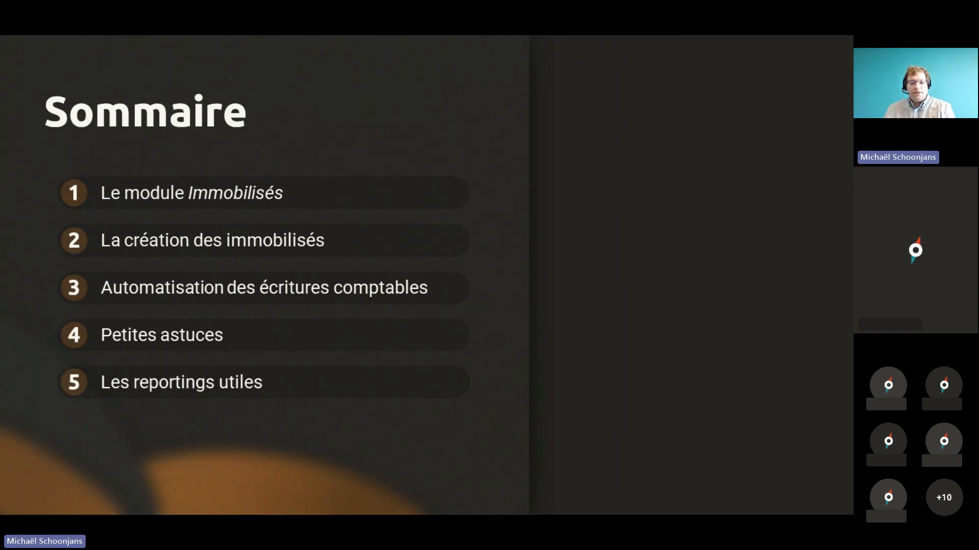
pyautogui.click(593, 506)
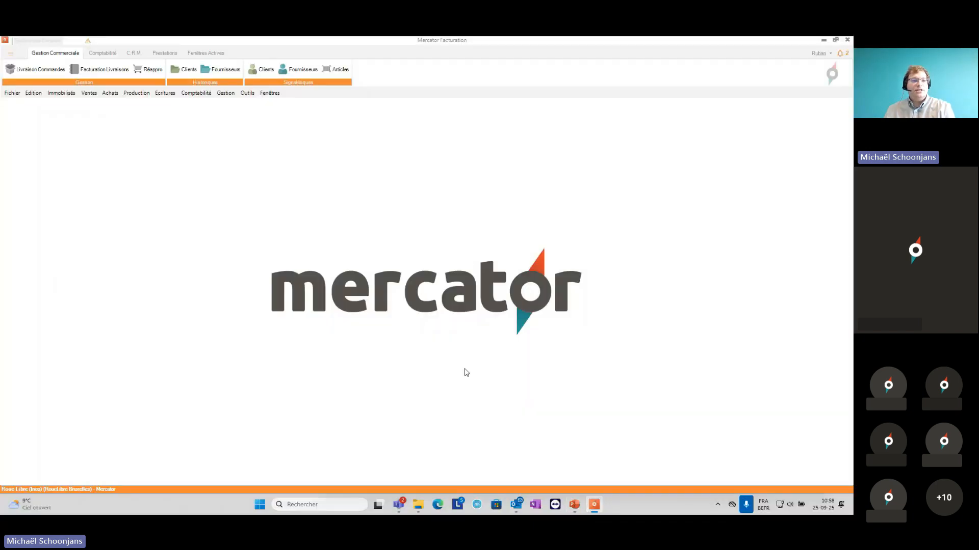
# Step: Generate the fixed-asset report 1722I Tableau d'amortissements for the 2026 fiscal year
pyautogui.click(225, 95)
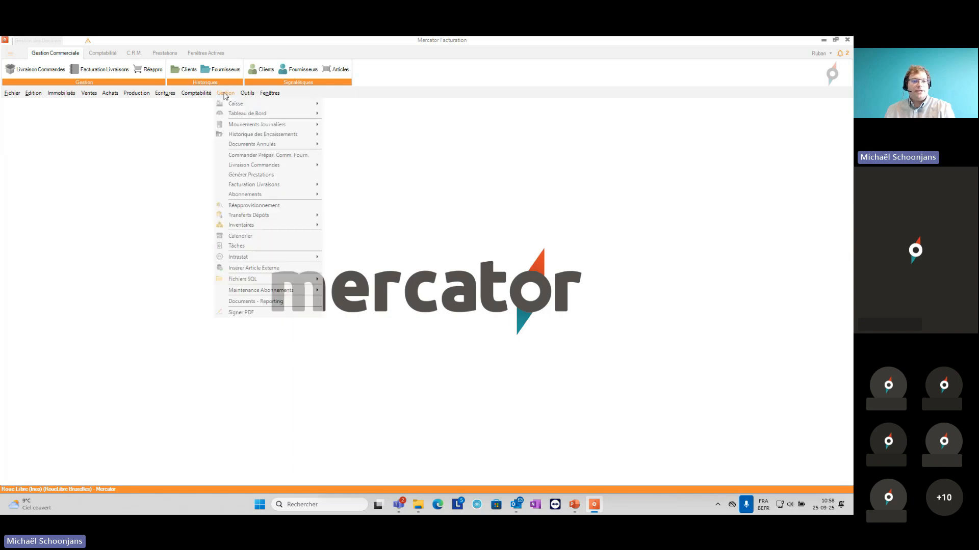
pyautogui.click(278, 301)
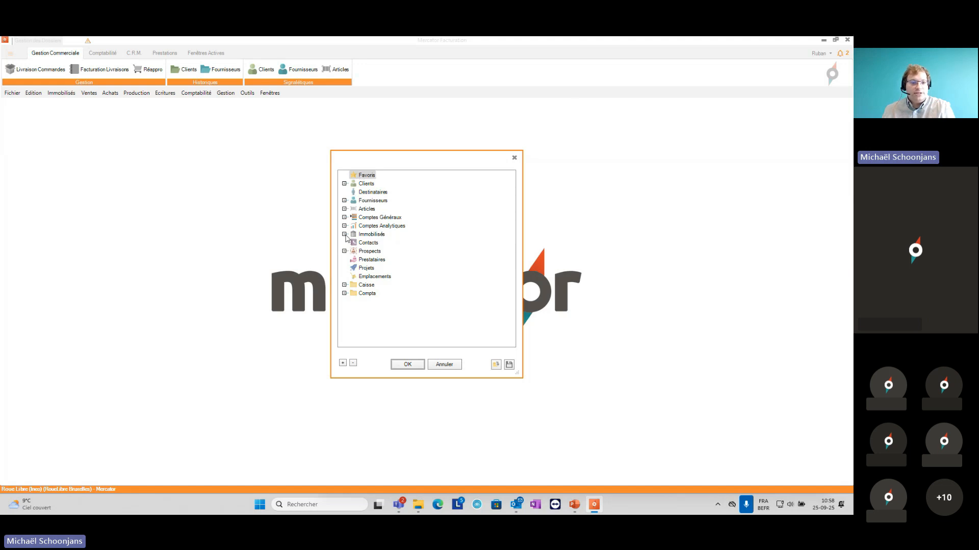
pyautogui.click(345, 234)
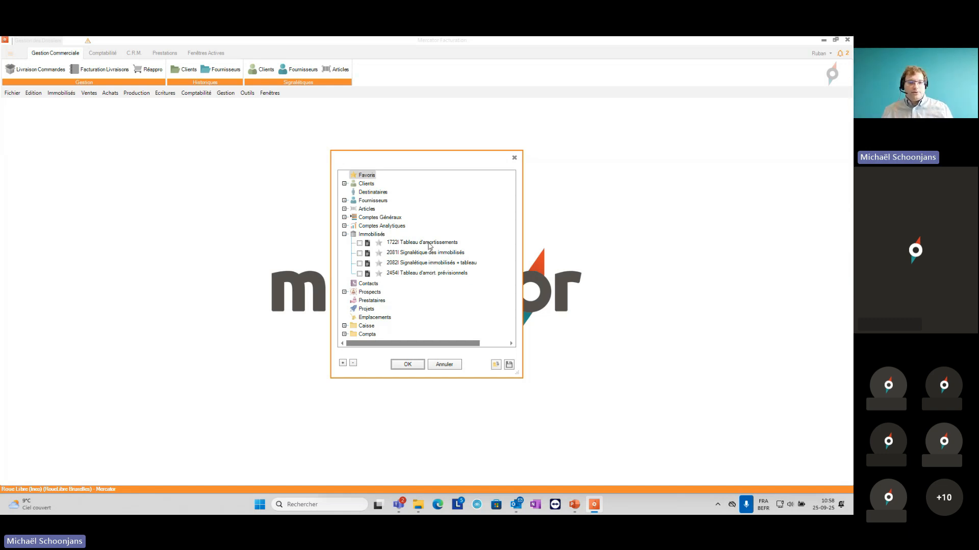
pyautogui.click(429, 245)
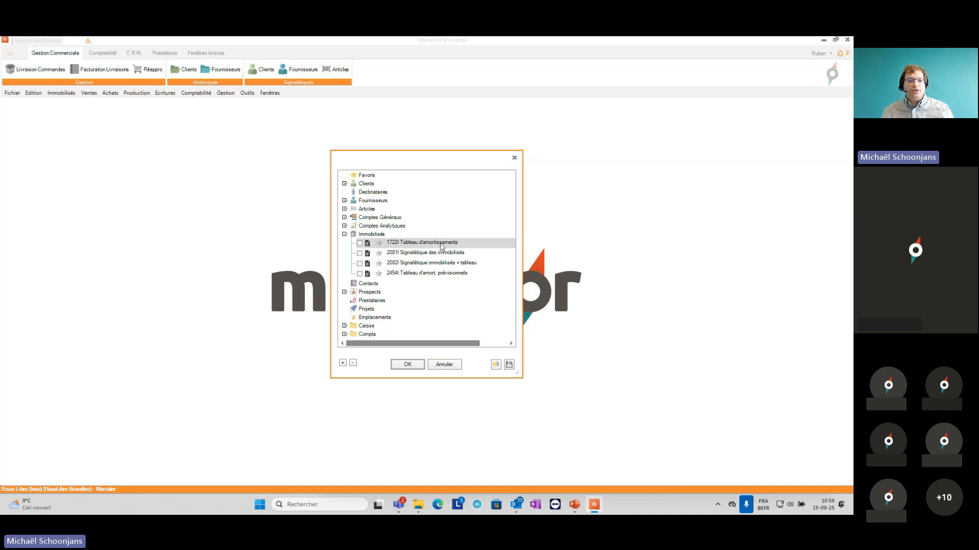
pyautogui.click(416, 366)
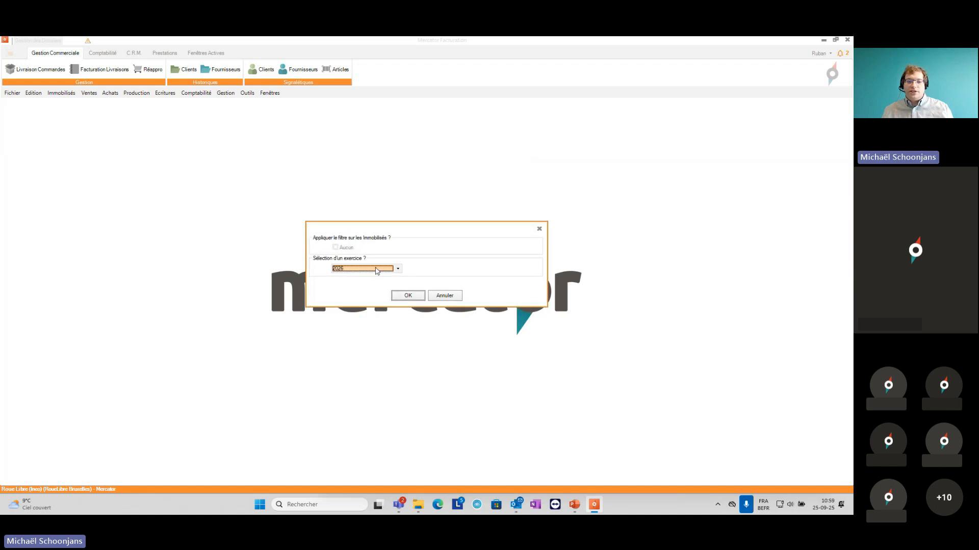
pyautogui.click(377, 270)
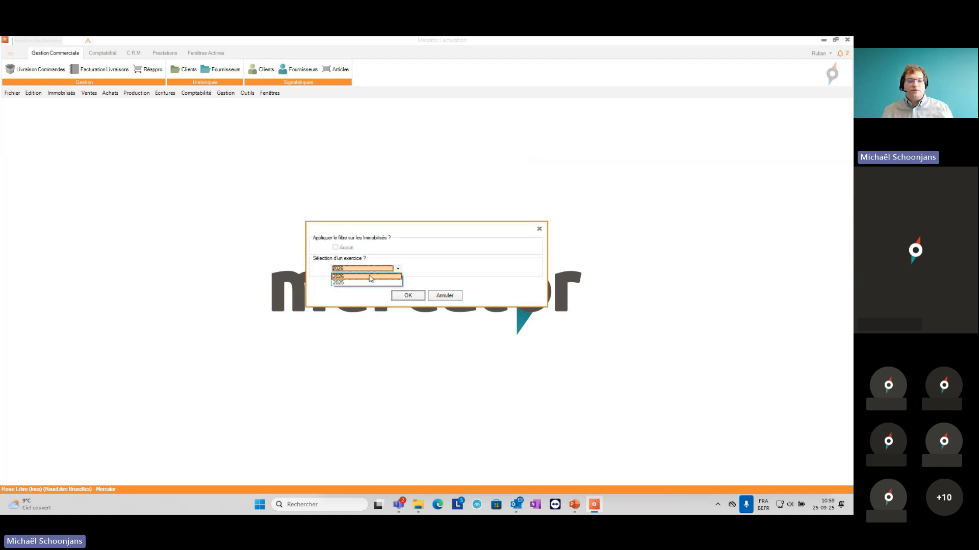
pyautogui.click(370, 278)
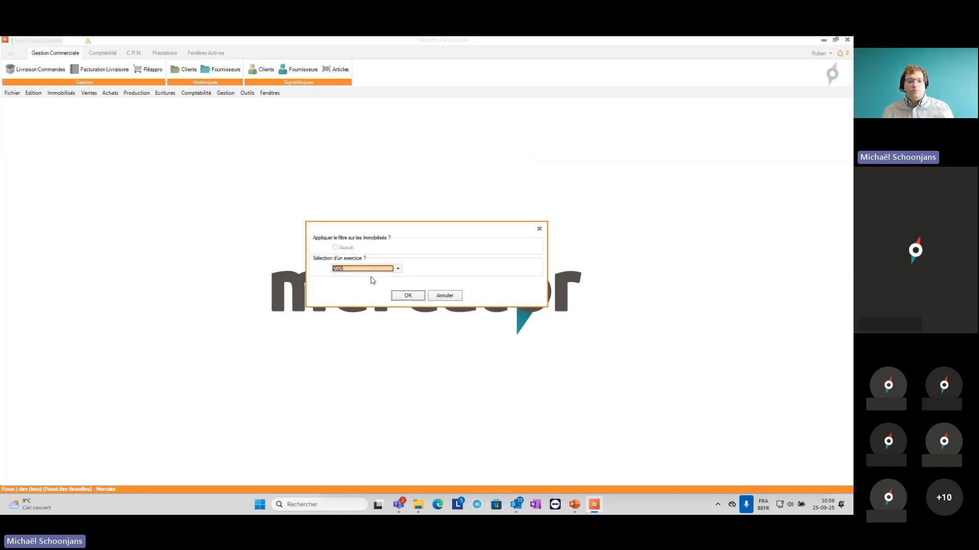
pyautogui.click(422, 298)
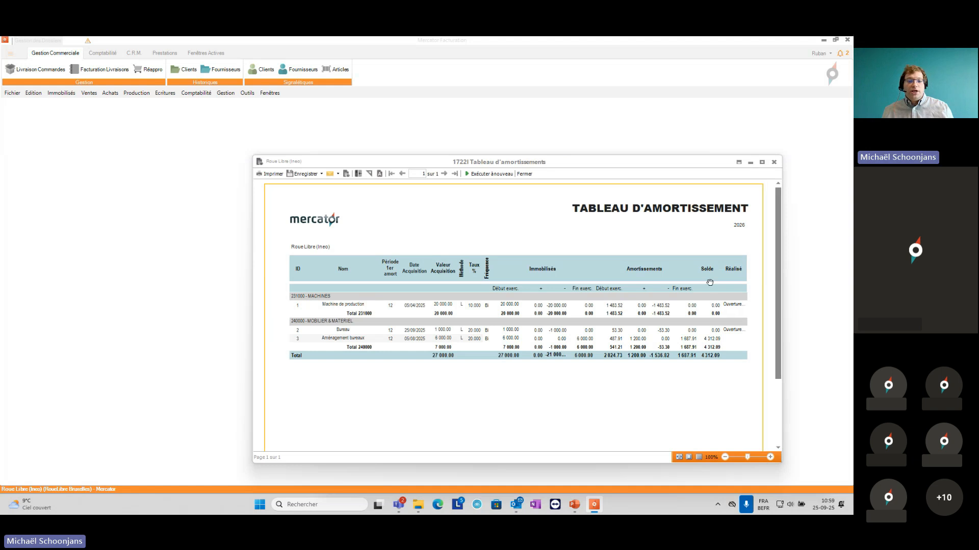
# Step: Review the depreciation report in a maximized window, close it without printing, and switch to the PowerPoint presentation
pyautogui.click(762, 162)
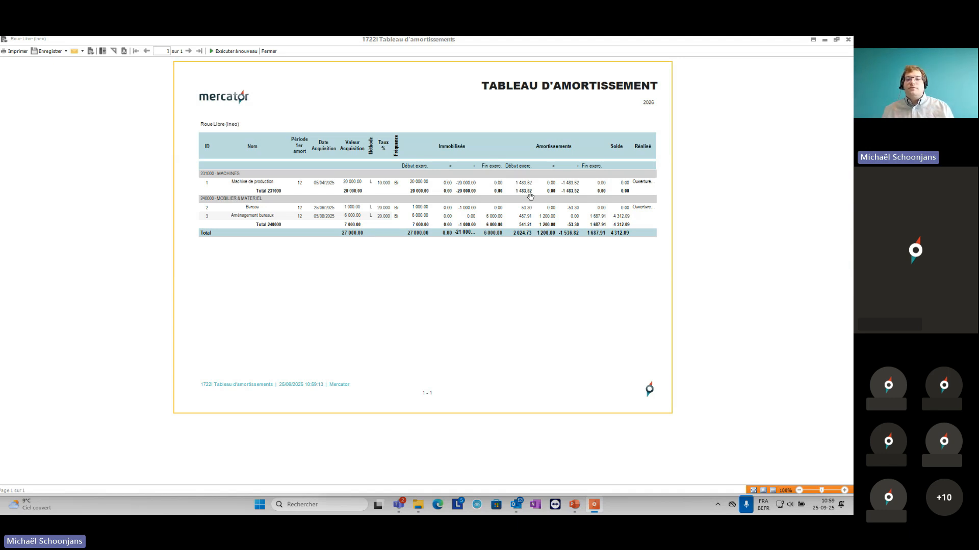
pyautogui.click(849, 42)
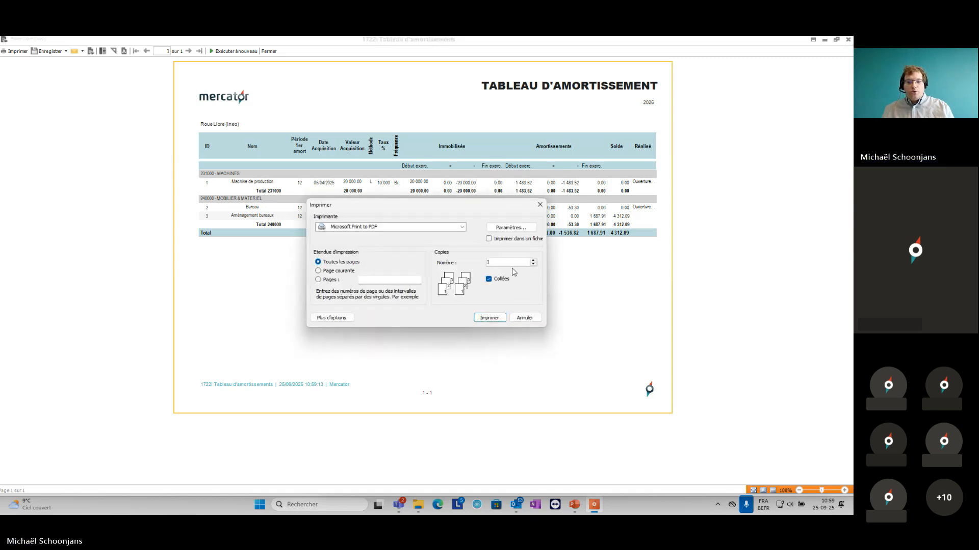
pyautogui.click(523, 320)
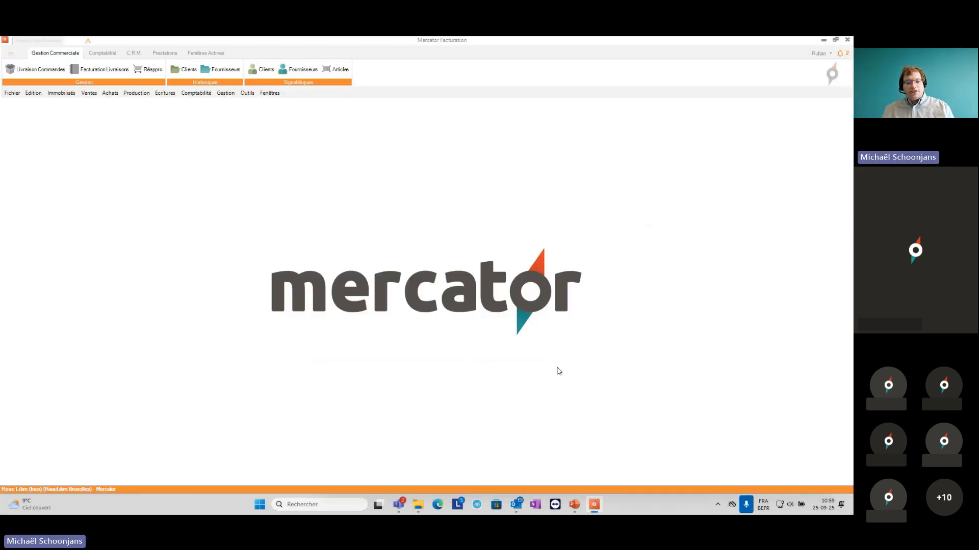
pyautogui.click(575, 505)
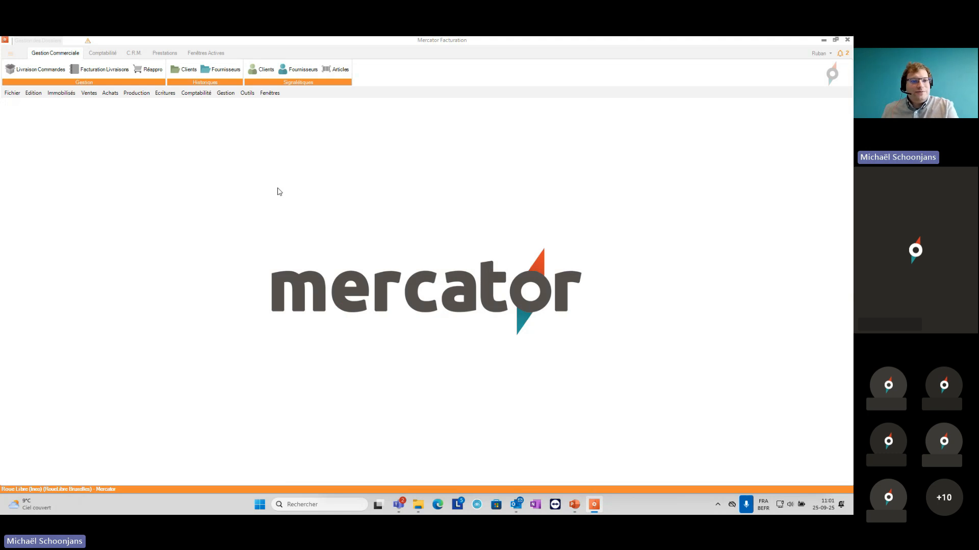
# Step: Reopen the AIMMO purchase journal's accounting sequence, check its Créer immobilisé option, and close it by saving
pyautogui.click(247, 92)
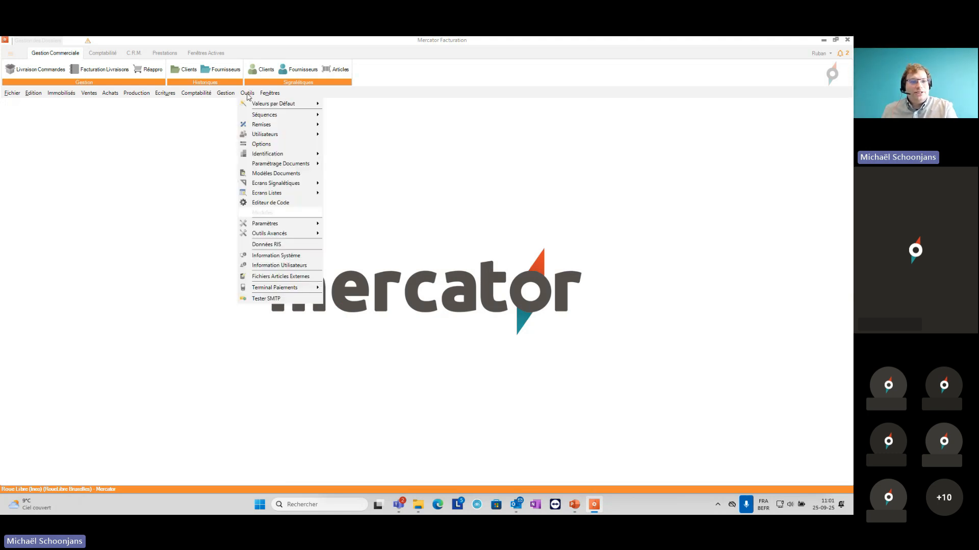
pyautogui.moveTo(258, 116)
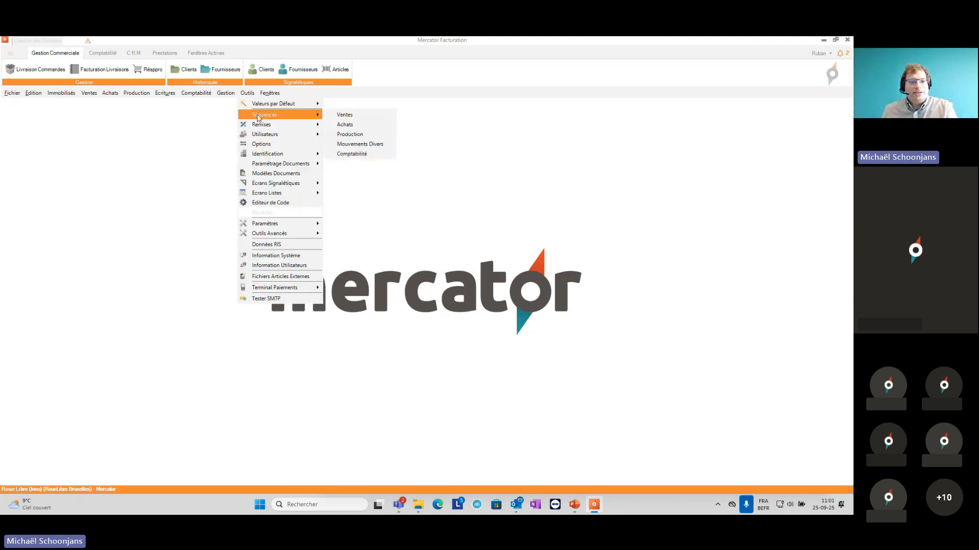
pyautogui.click(343, 154)
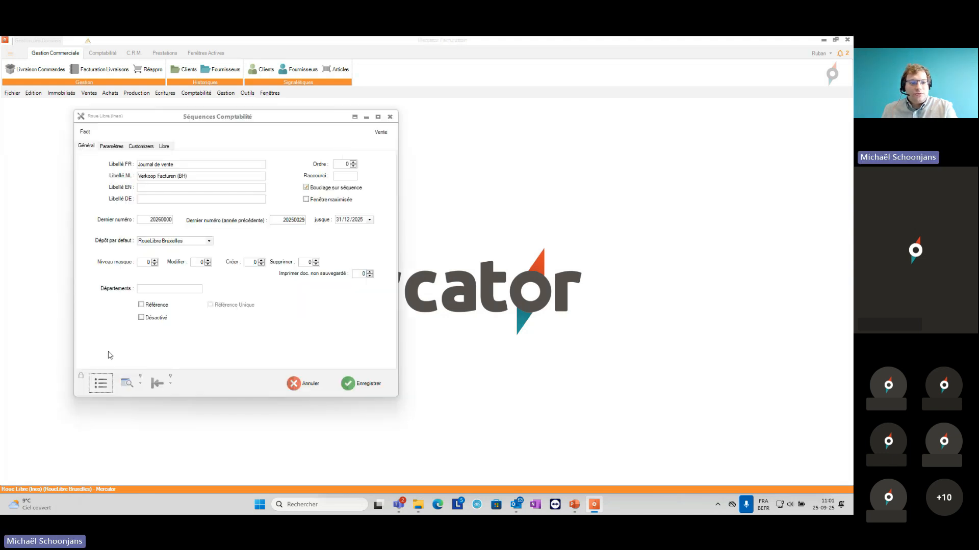
pyautogui.click(100, 382)
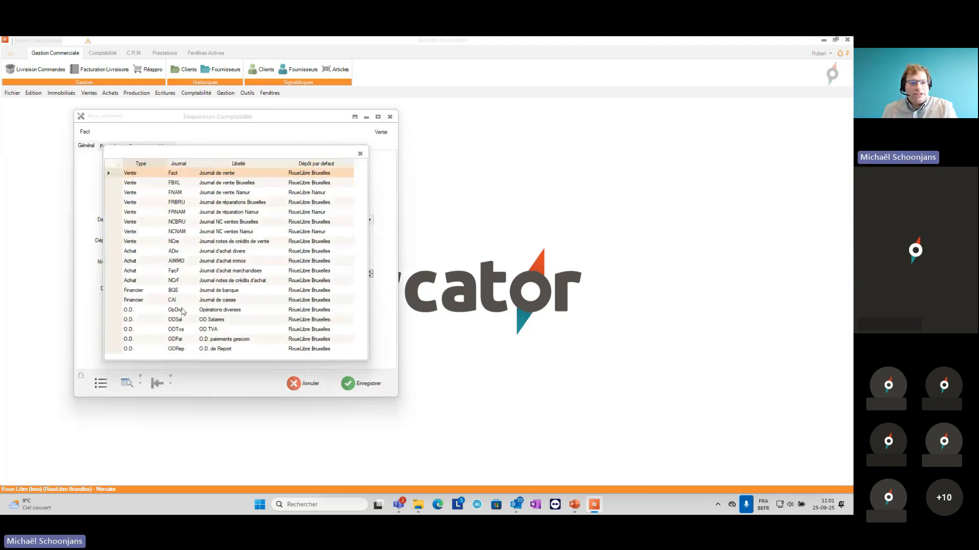
pyautogui.click(236, 262)
pyautogui.doubleClick(235, 262)
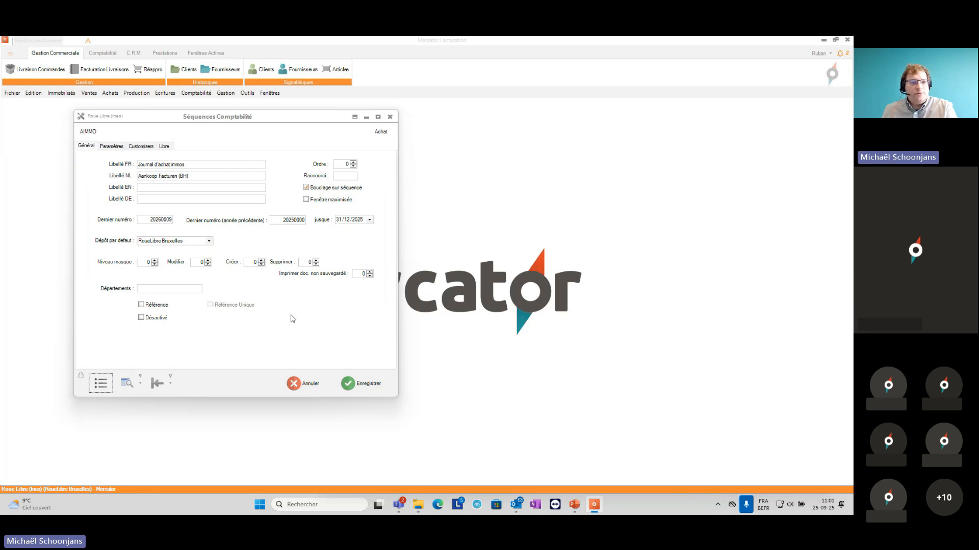
pyautogui.click(112, 148)
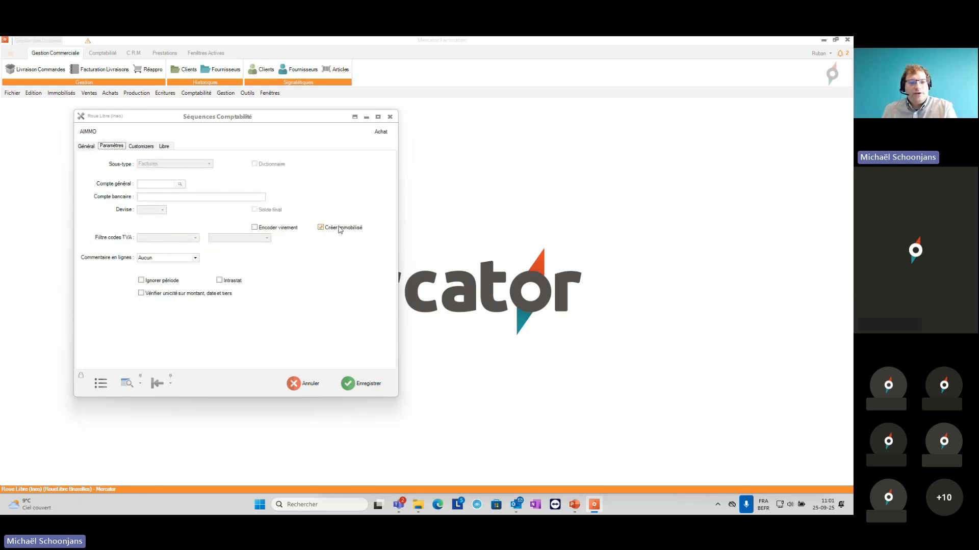
pyautogui.click(354, 391)
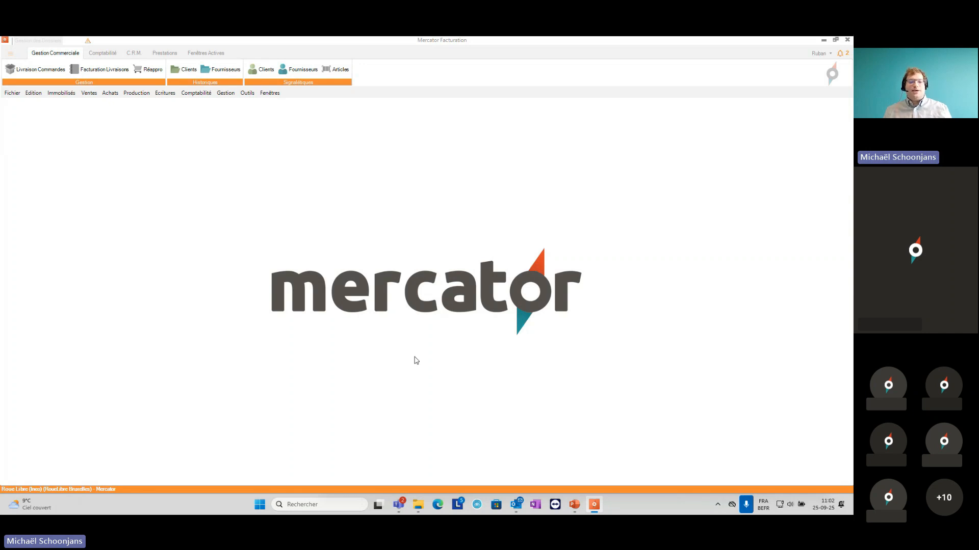
# Step: Switch to the Teams meeting and stop sharing the screen
pyautogui.click(401, 506)
pyautogui.click(479, 445)
pyautogui.click(838, 412)
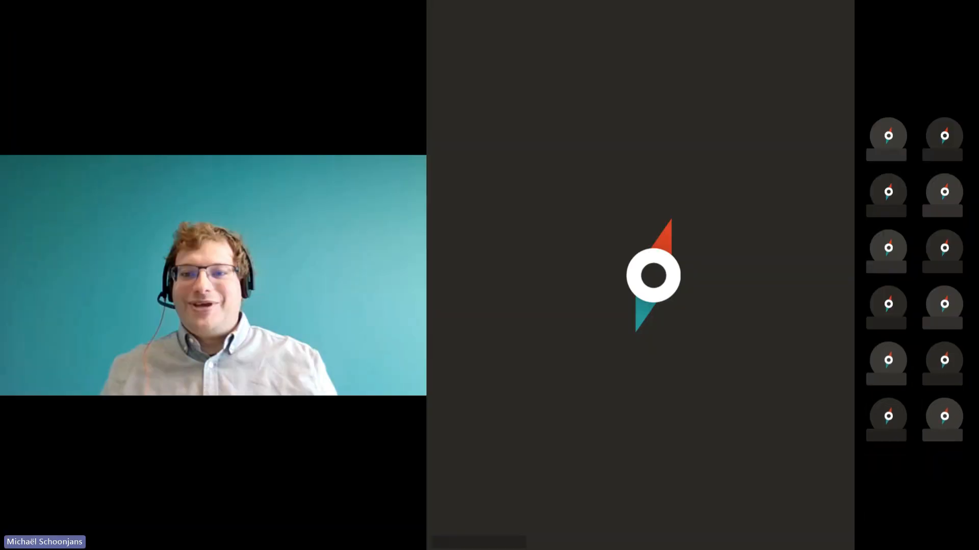